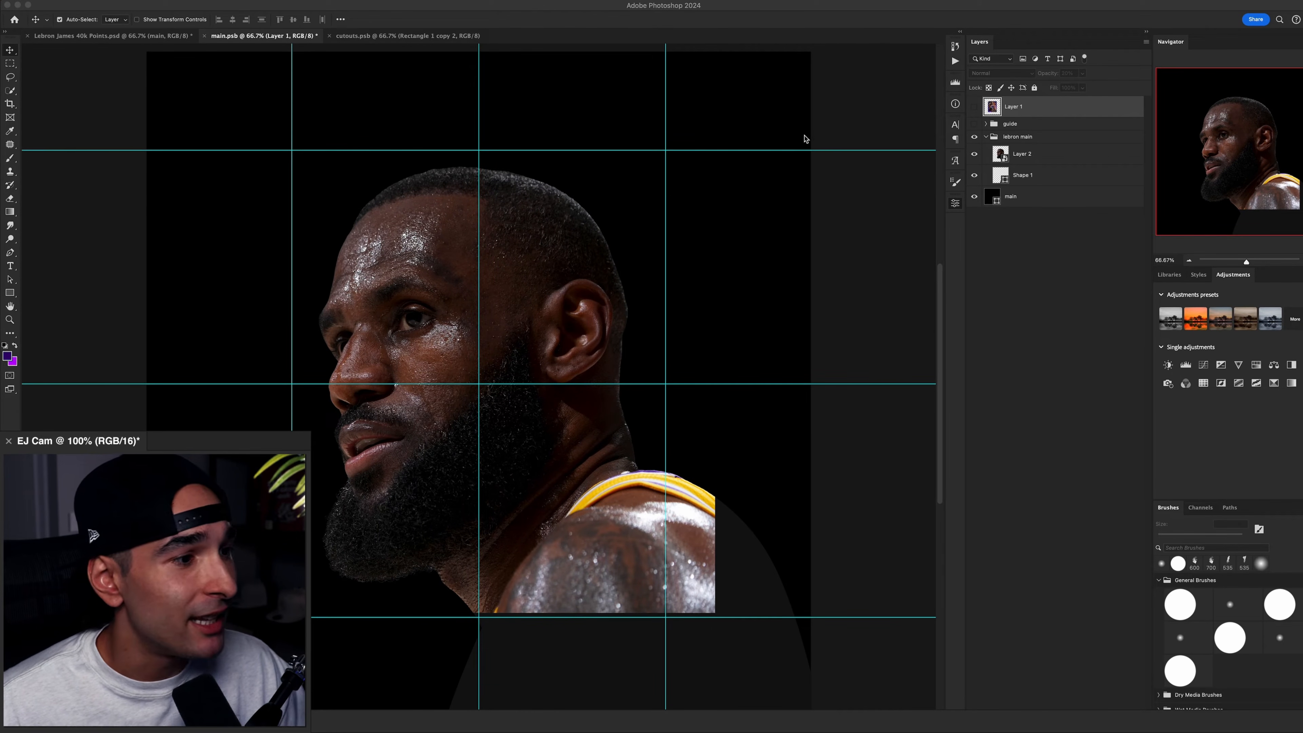
# Copy the three purple swatch rectangles from cutouts.psb into main.psb.
pyautogui.click(408, 35)
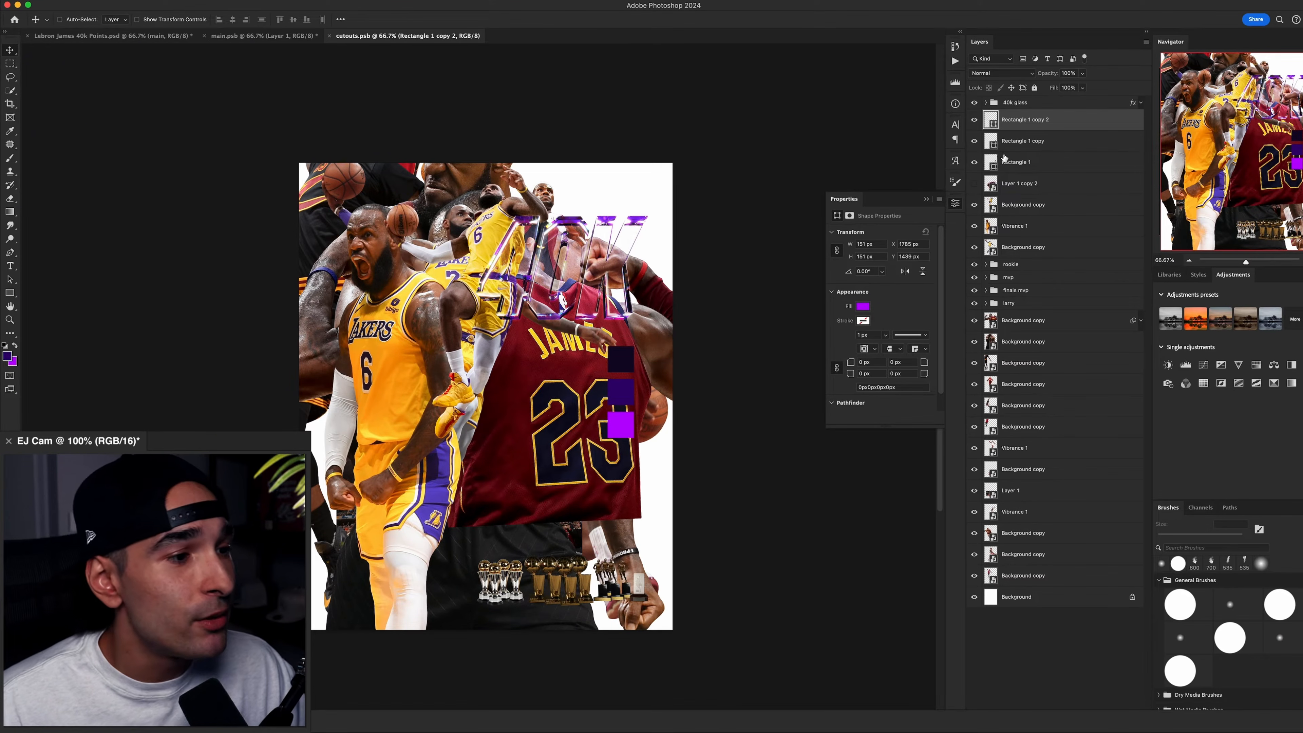
pyautogui.keyDown('shift'); pyautogui.click(994, 161); pyautogui.keyUp('shift')
pyautogui.moveTo(551, 240); pyautogui.dragTo(616, 301)
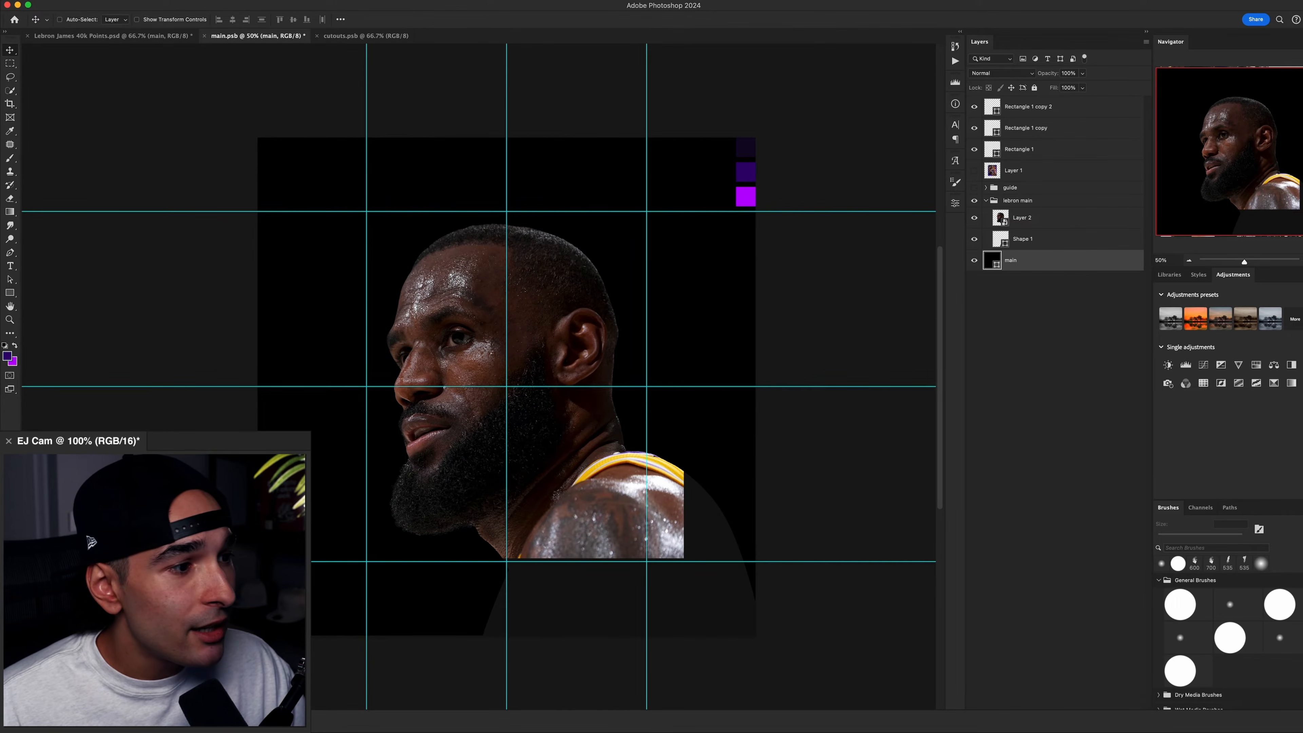
# Add a solid color fill above the main layer, sampled from the darkest purple swatch, duplicate it and open the copy's color.
pyautogui.click(1093, 721)
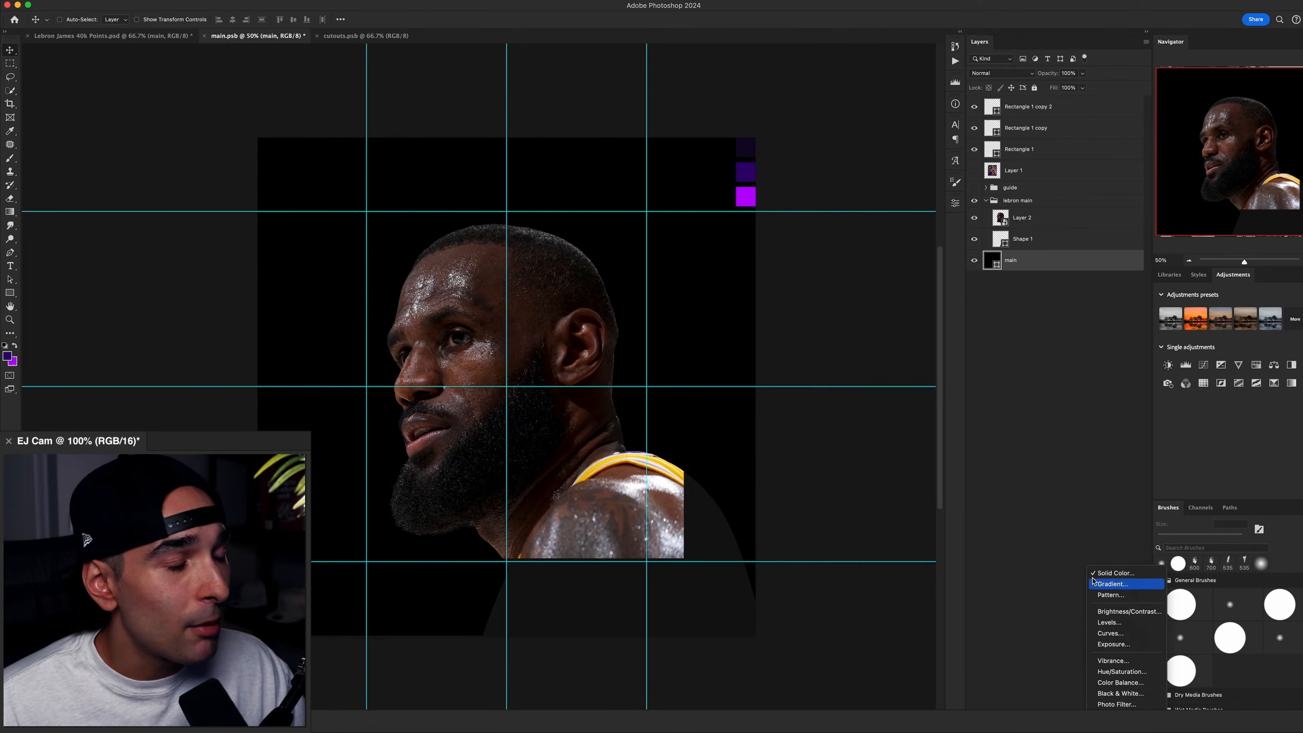
pyautogui.click(1113, 572)
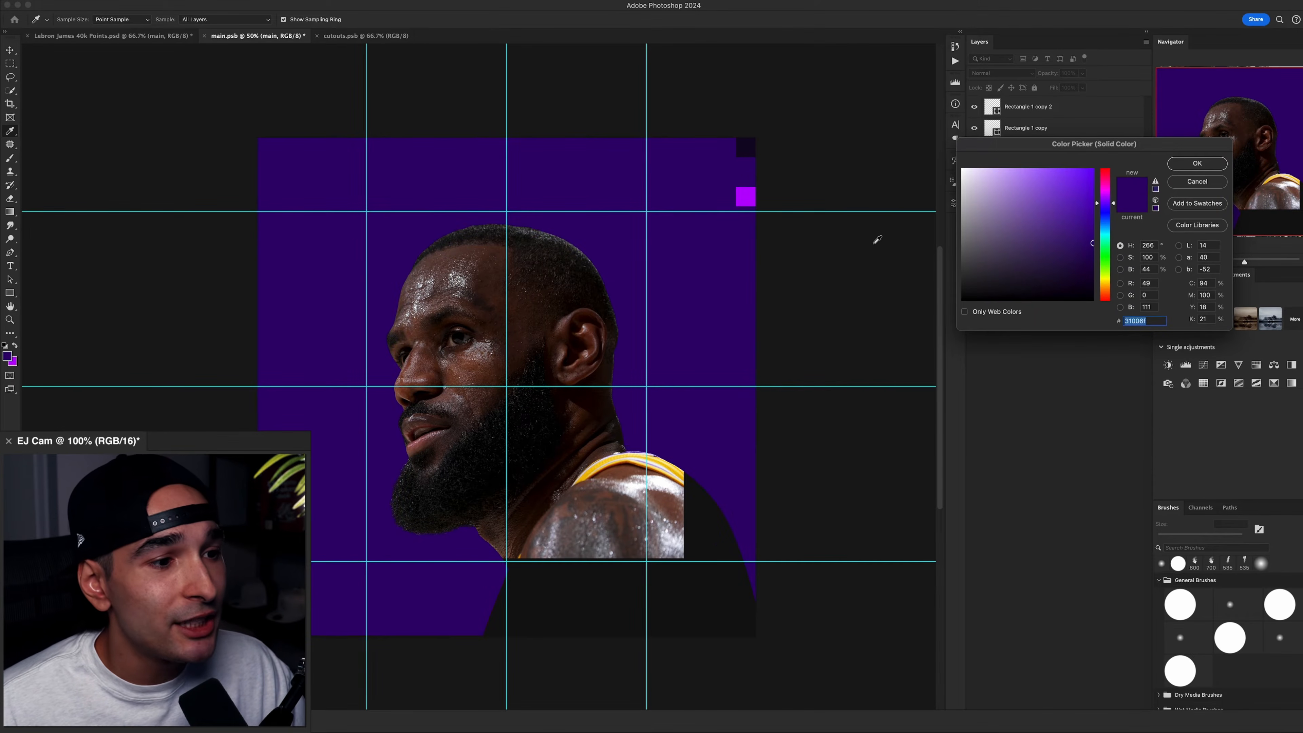
pyautogui.click(747, 146)
pyautogui.press('Return')
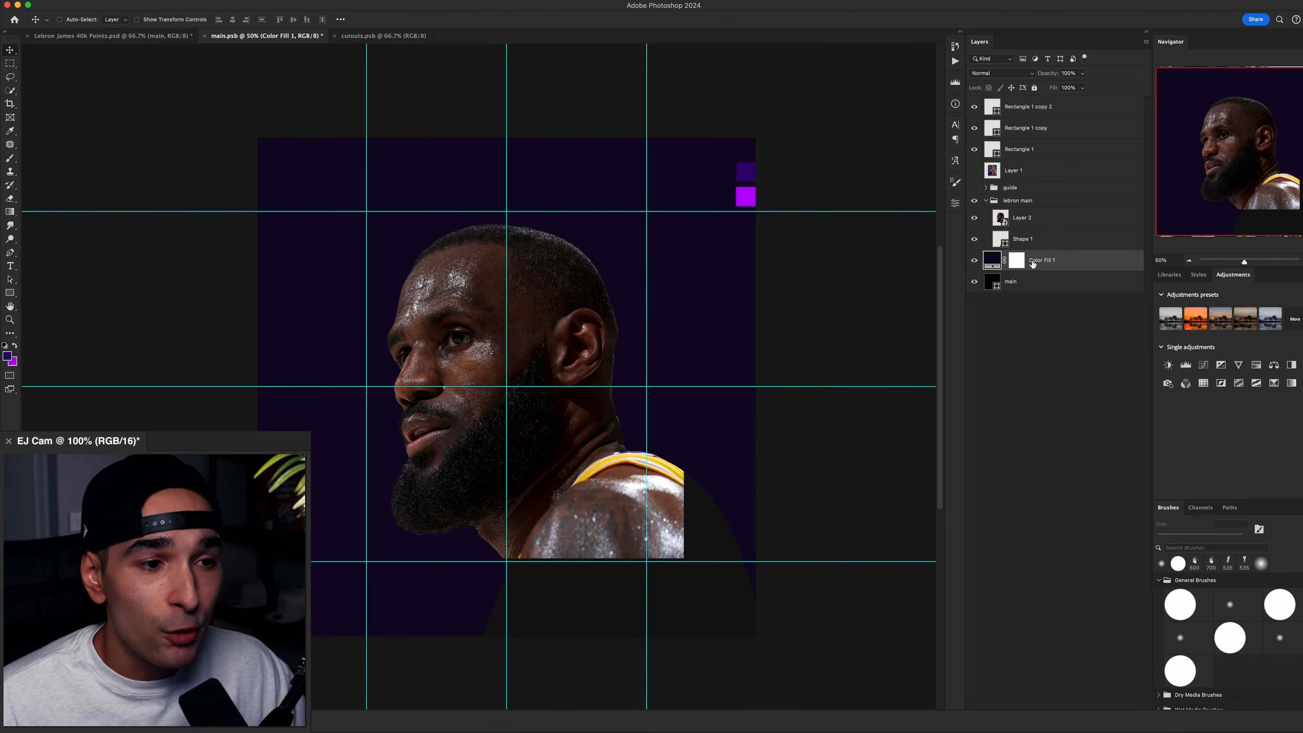
pyautogui.press('super+j')
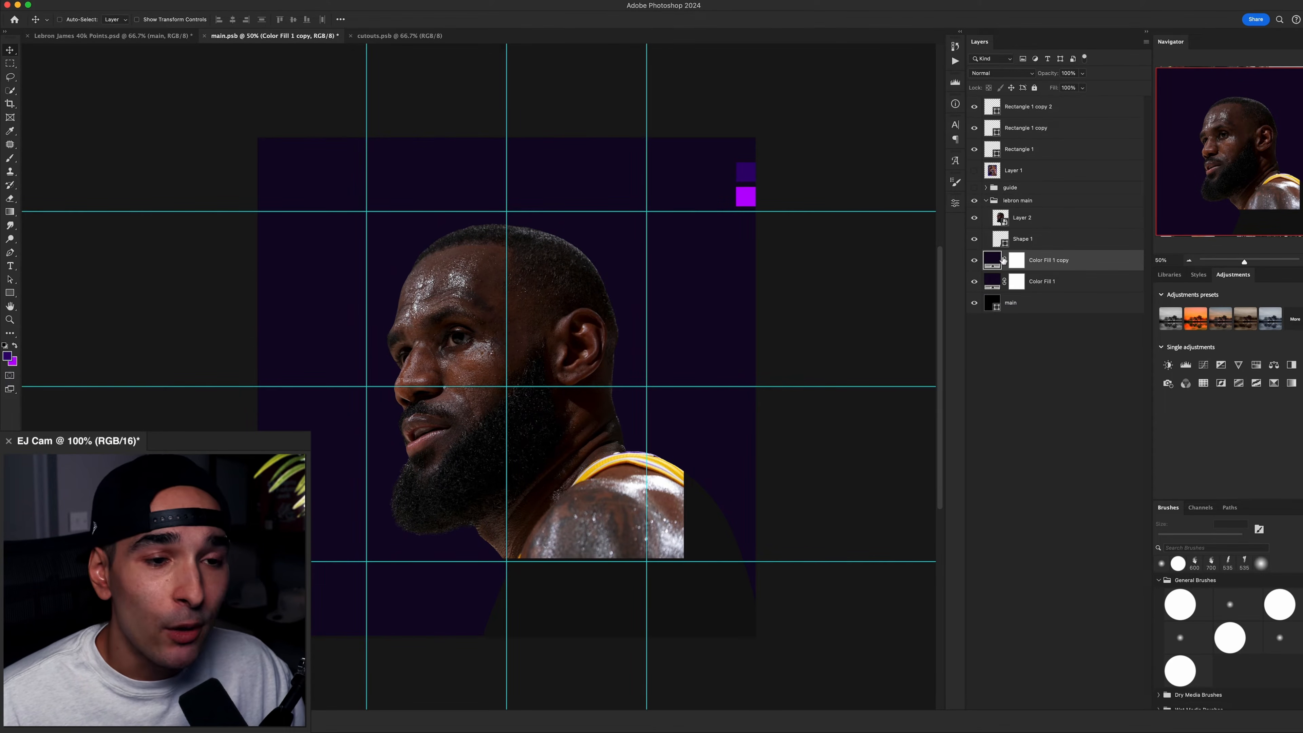
pyautogui.doubleClick(1004, 259)
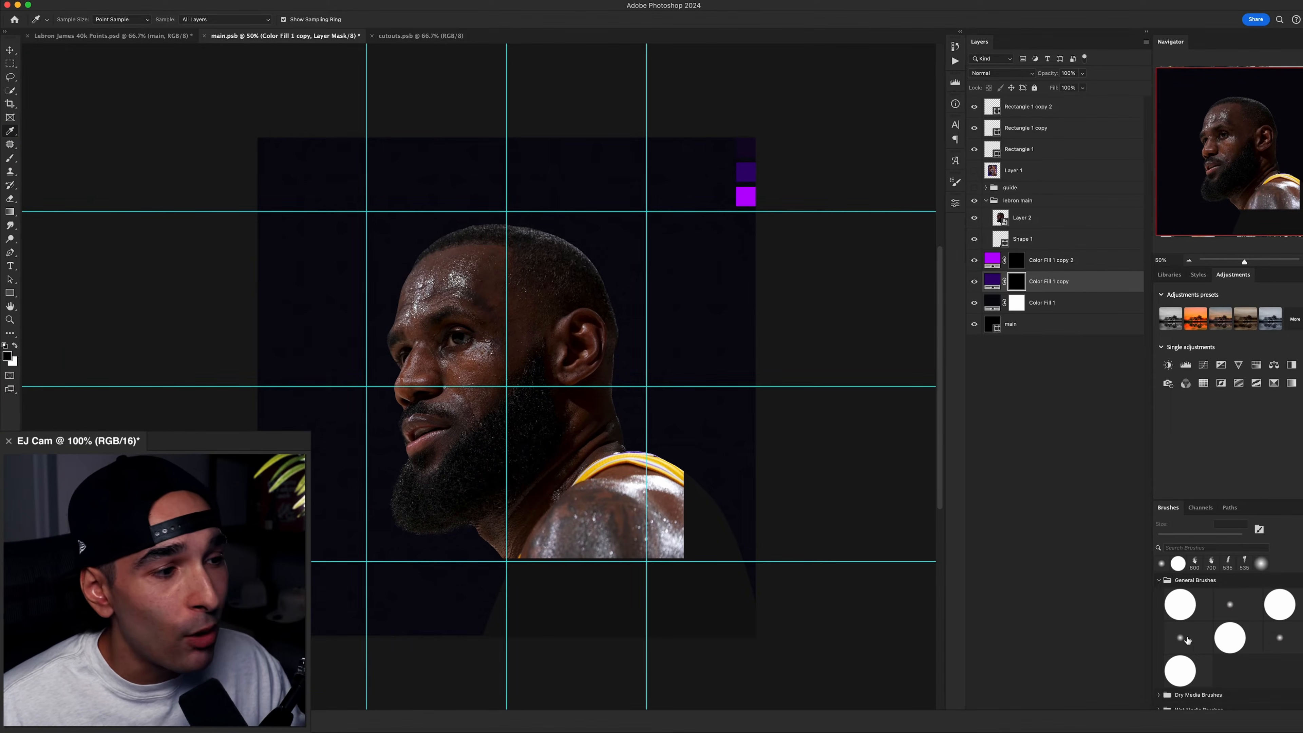
# Paint white on the Color Fill 1 copy mask with a soft brush about 4383 px wide to reveal purple behind the portrait.
pyautogui.click(1188, 640)
pyautogui.press('super+minus')
pyautogui.press('super+minus')
pyautogui.press('x')
pyautogui.moveTo(553, 425)
pyautogui.mouseDown()
pyautogui.moveTo(771, 500)
pyautogui.moveTo(731, 498)
pyautogui.mouseUp()
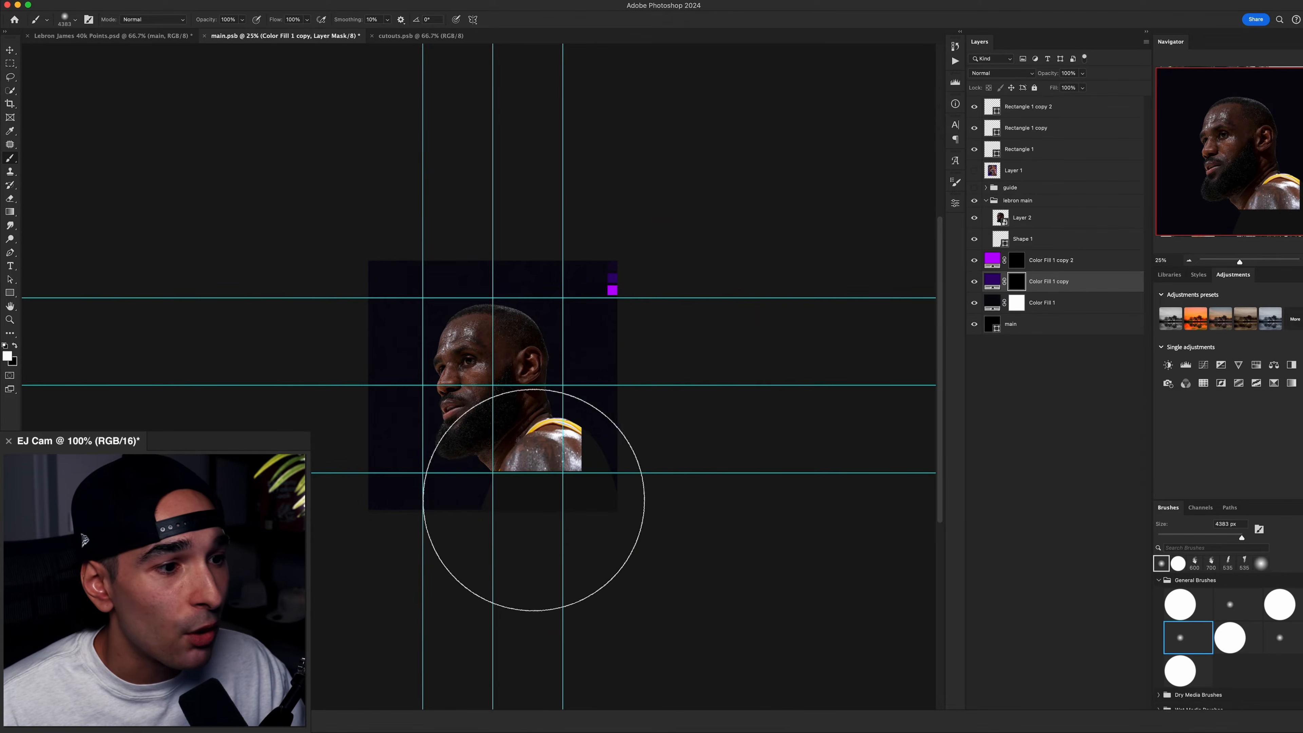
pyautogui.moveTo(533, 501)
pyautogui.mouseDown()
pyautogui.moveTo(529, 530)
pyautogui.moveTo(442, 547)
pyautogui.moveTo(551, 303)
pyautogui.mouseUp()
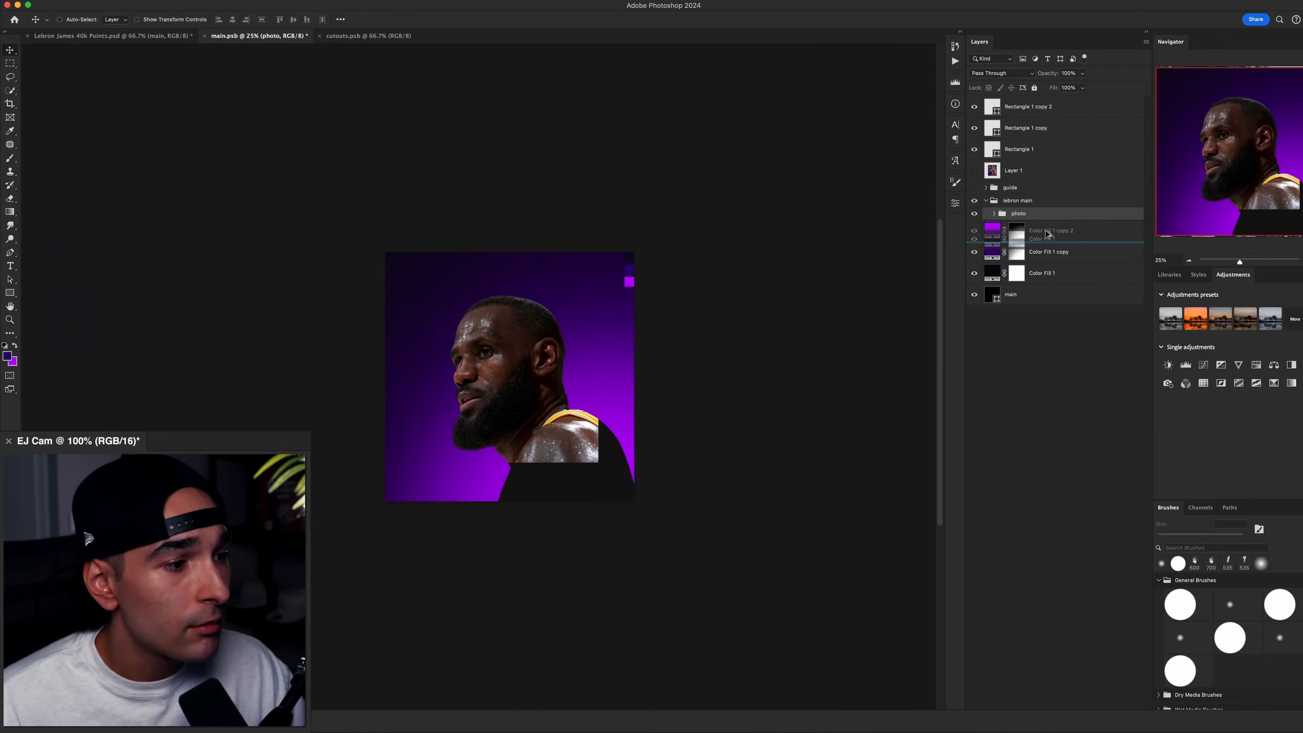
# Place a copy of the dark color fill above the photo group, clip it to the group and open its color.
pyautogui.moveTo(1046, 233); pyautogui.dragTo(1026, 208)
pyautogui.keyDown('alt'); pyautogui.click(1028, 227); pyautogui.keyUp('alt')
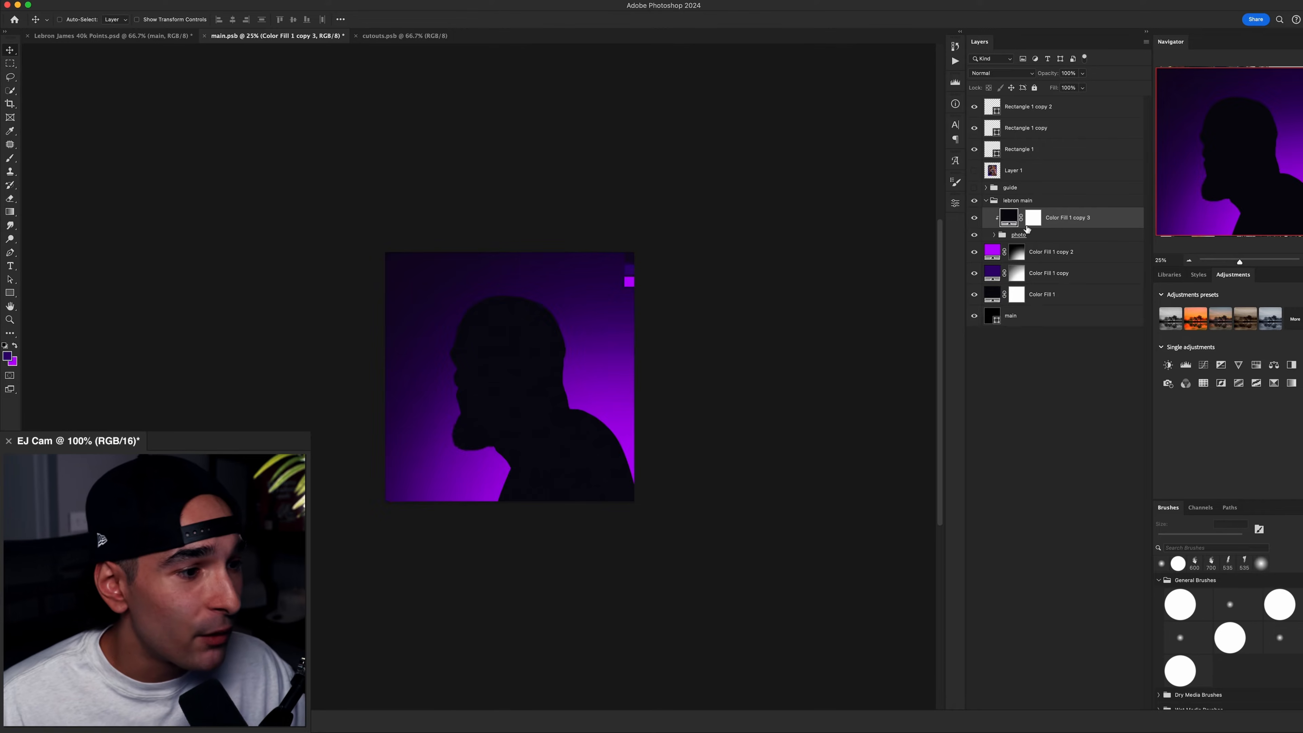
pyautogui.doubleClick(1008, 218)
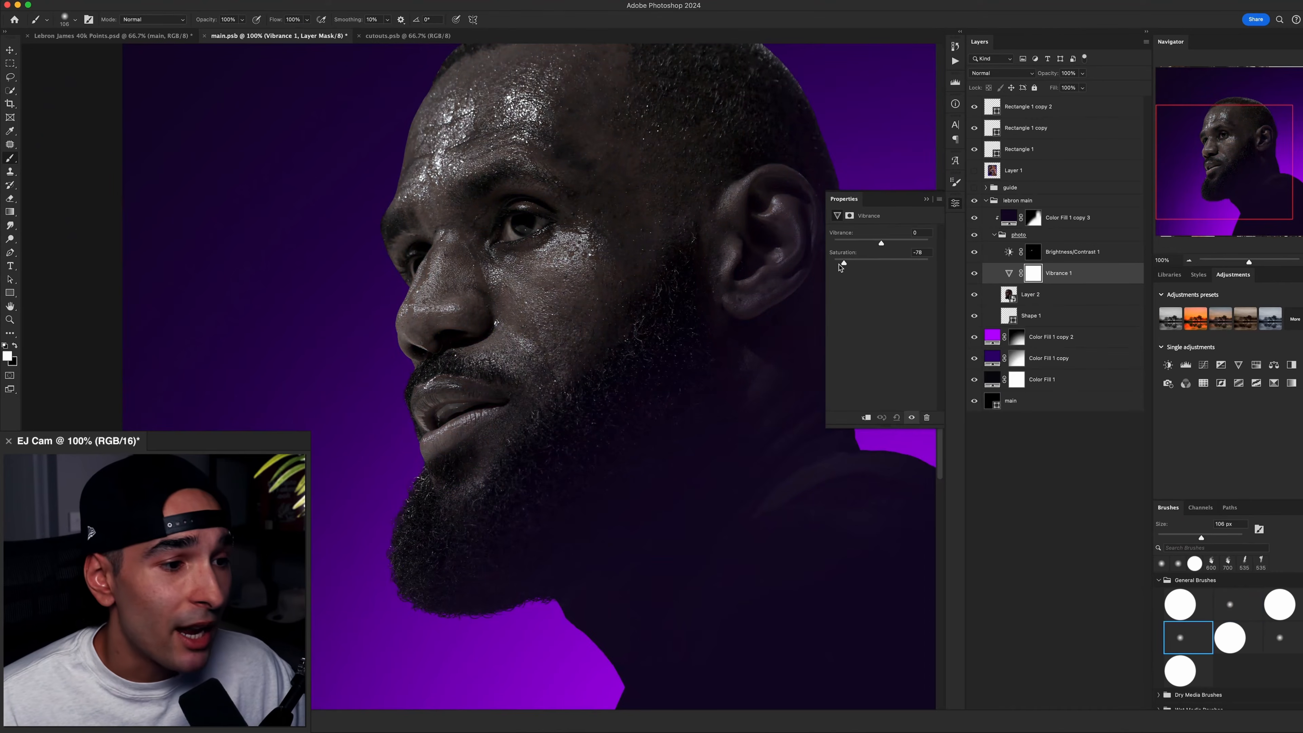
# Lower the saturation of the Vibrance 1 adjustment above the portrait photo.
pyautogui.moveTo(840, 267); pyautogui.dragTo(834, 267)
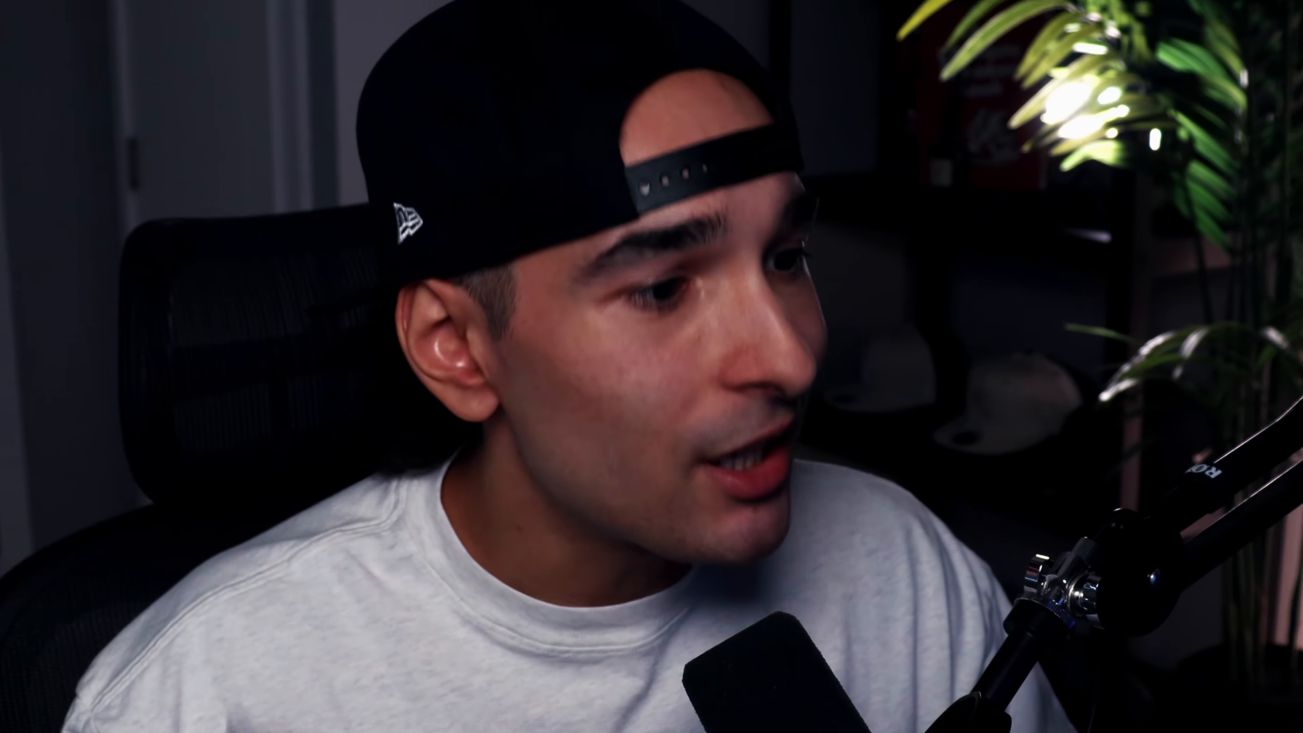
pyautogui.doubleClick(1160, 234)
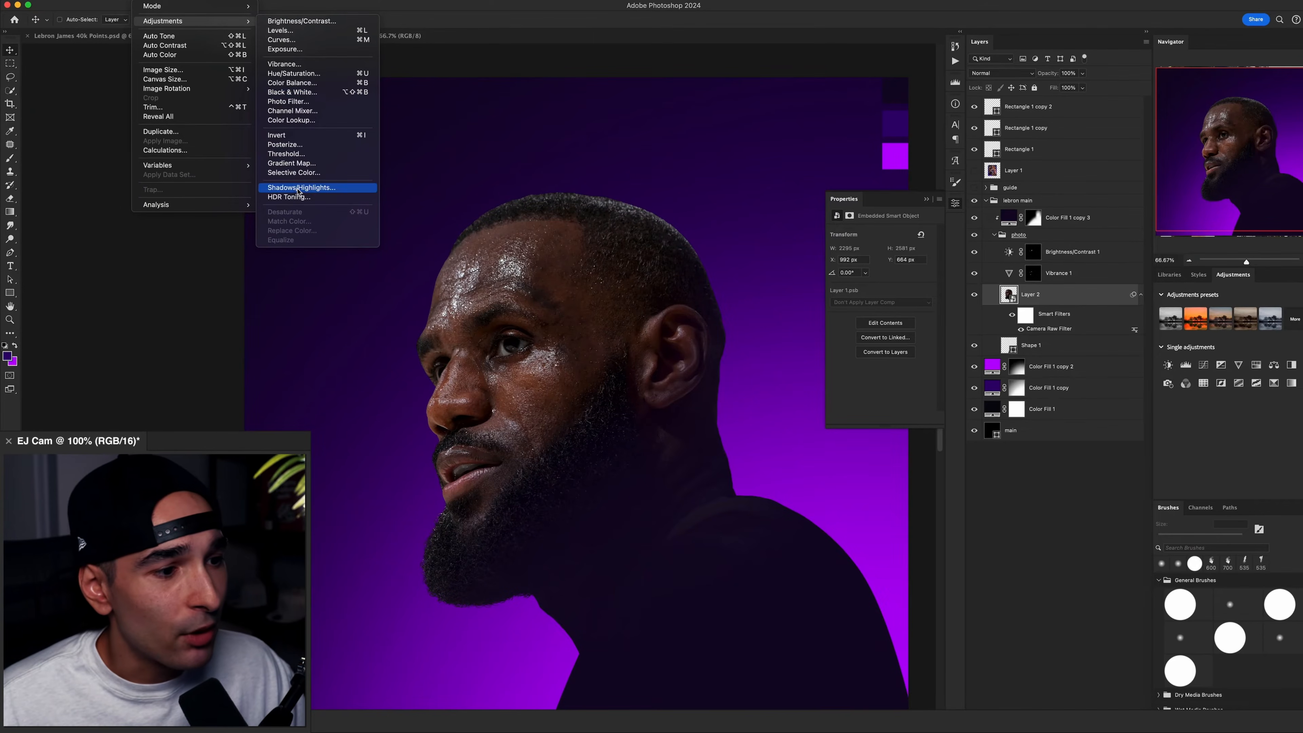
# Apply Shadows/Highlights with a shadows amount of 2% and a Field Blur to the portrait in Layer 2.
pyautogui.click(299, 188)
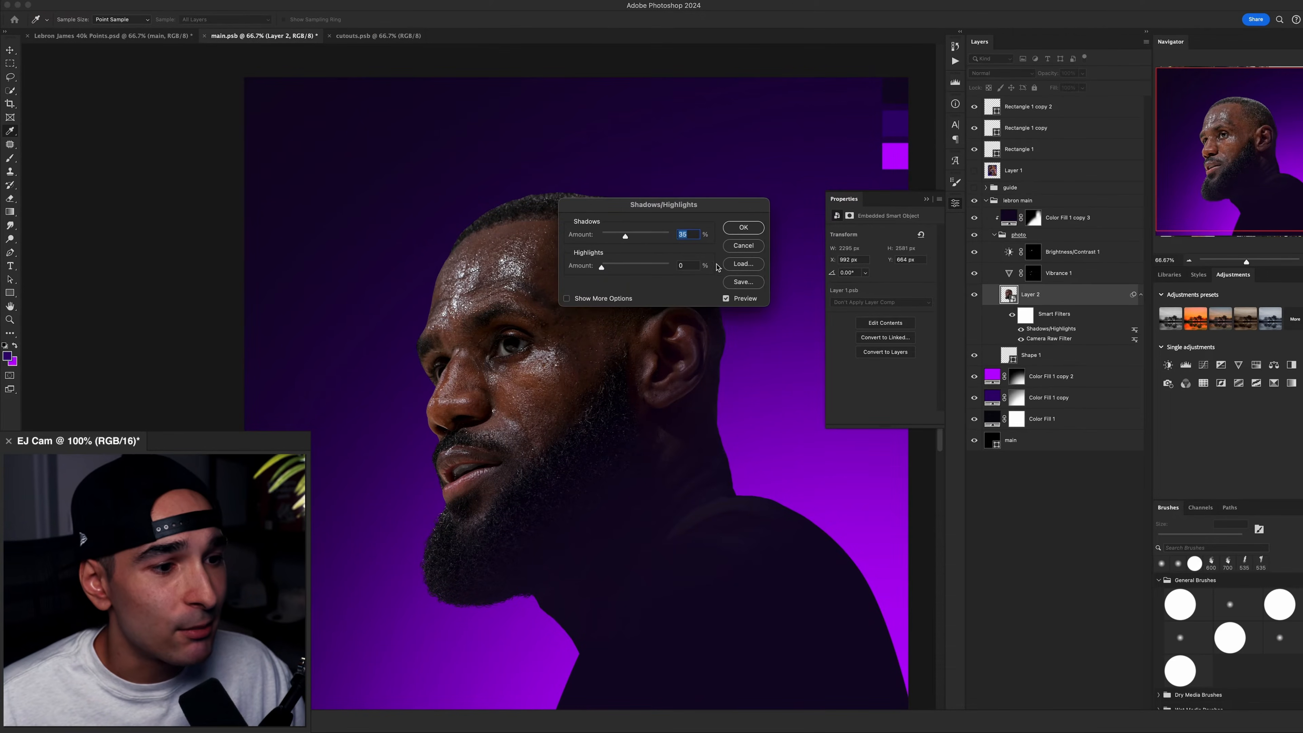
pyautogui.write('2')
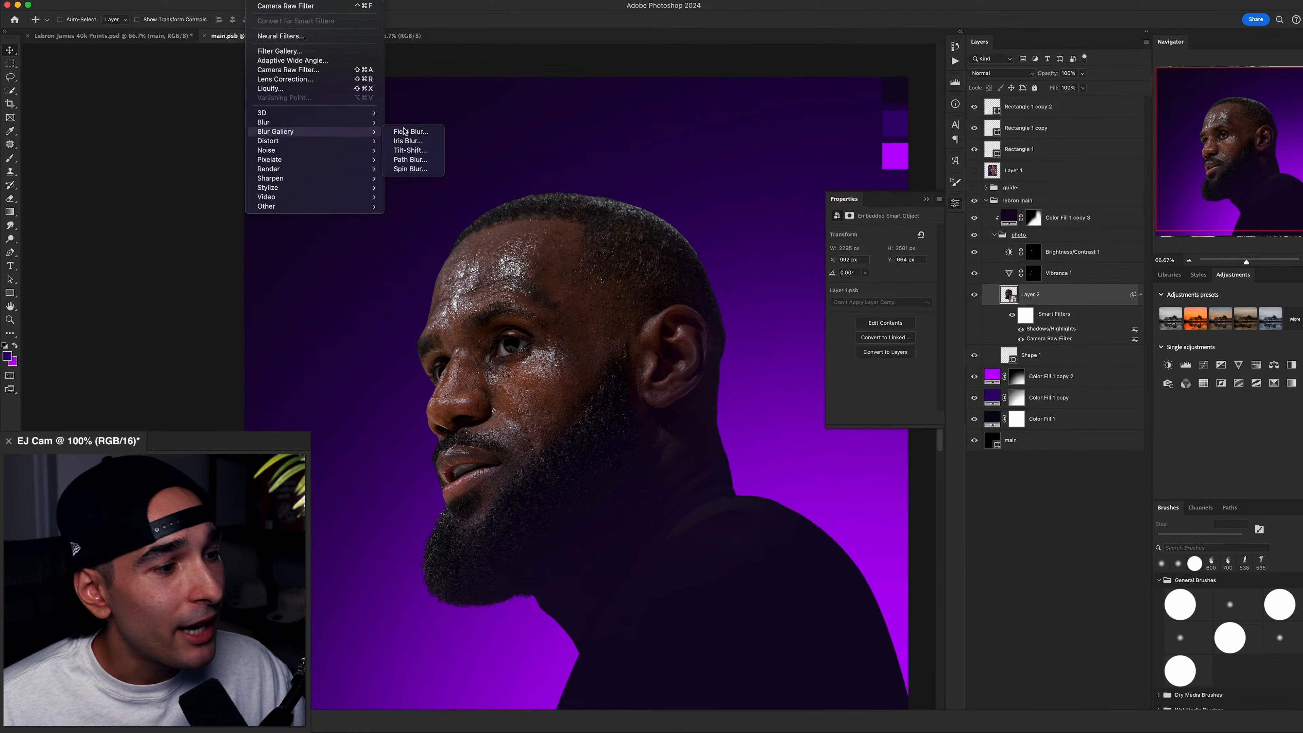
pyautogui.click(405, 131)
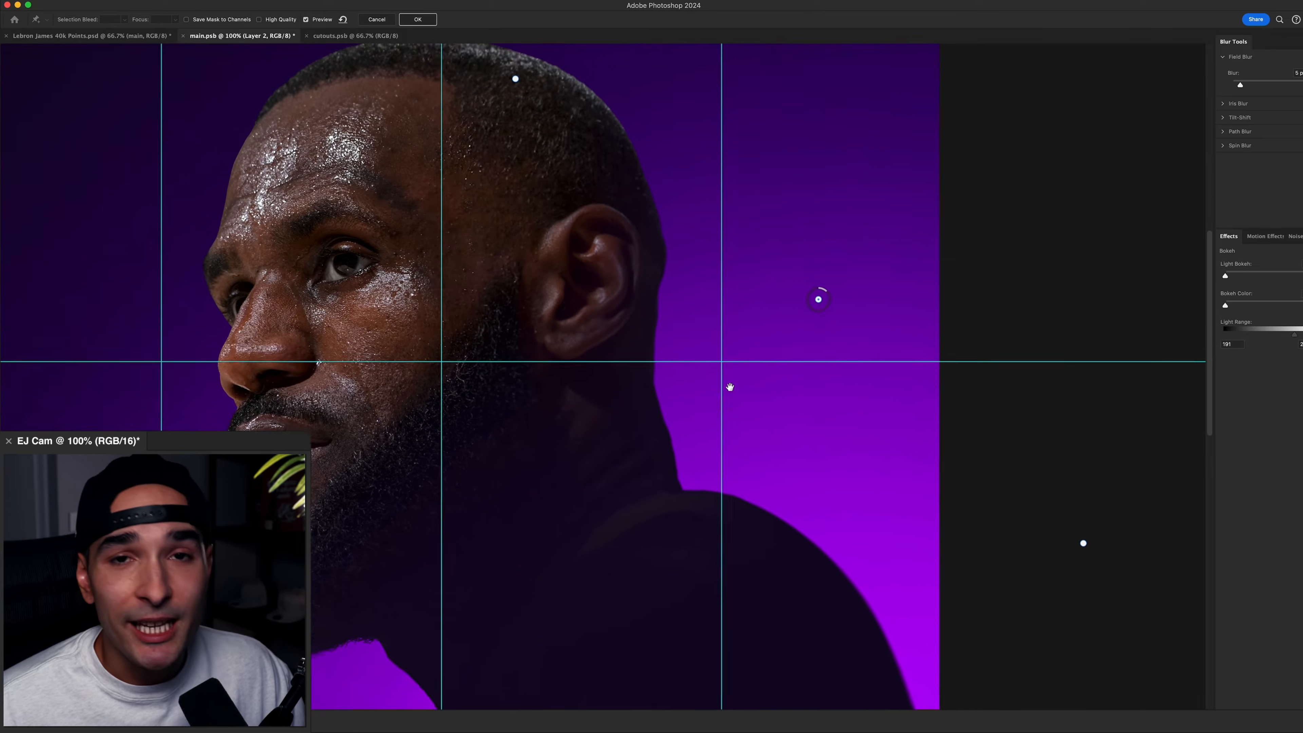
pyautogui.scroll(4, 854, 427)
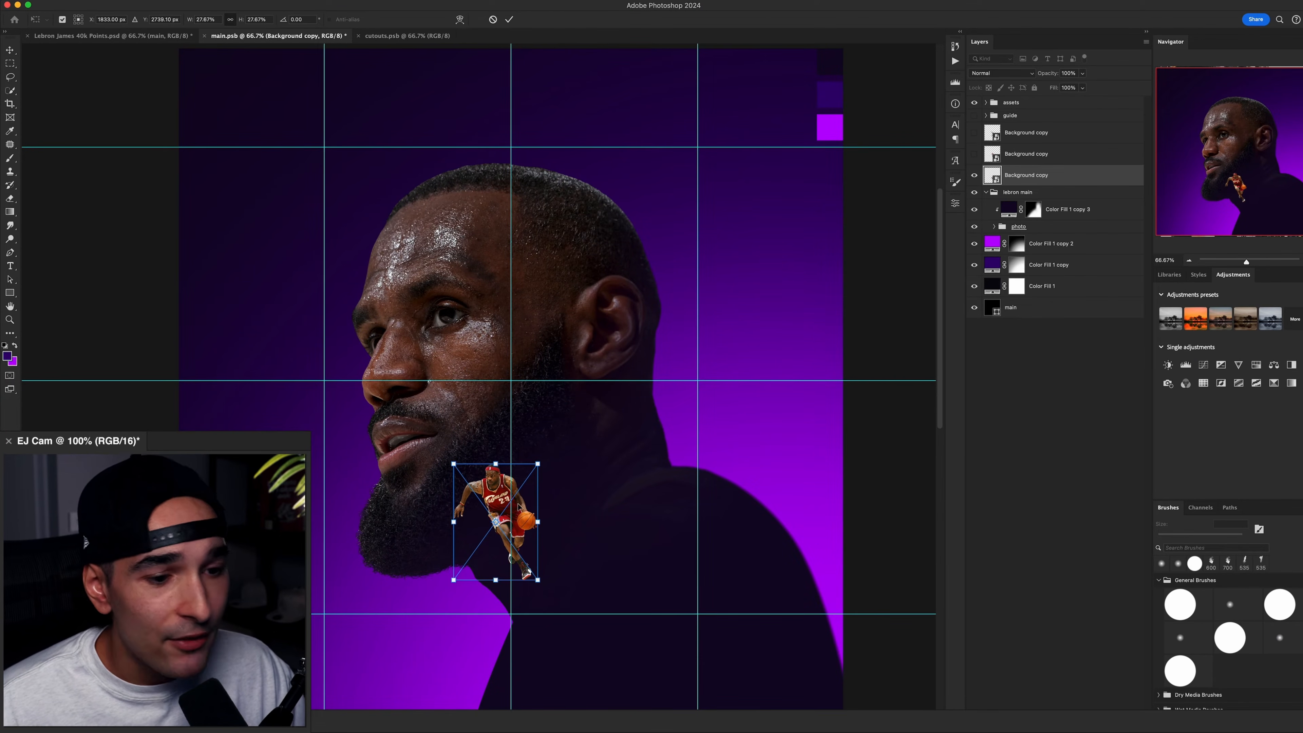
# Move the scaled-down Cleveland player cutout from the beard toward the portrait's shoulder.
pyautogui.moveTo(519, 507); pyautogui.dragTo(563, 514)
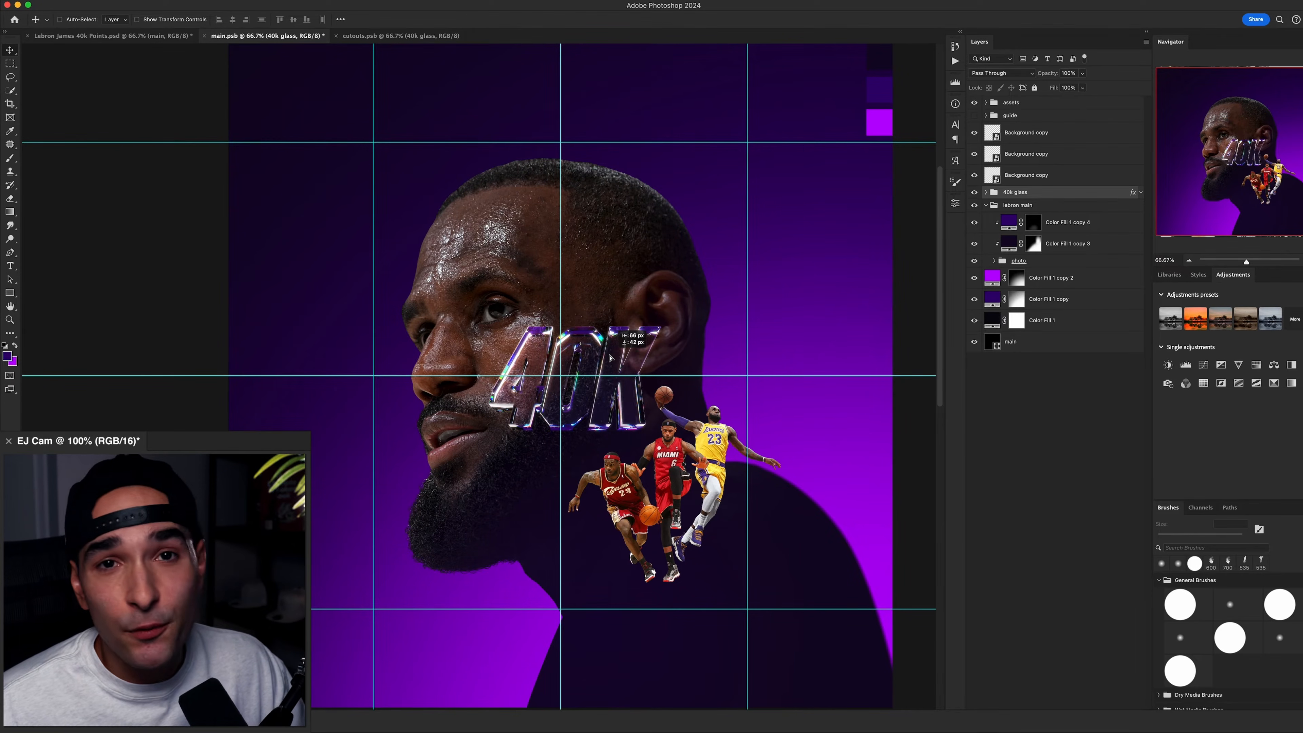
# Free-transform the 40K glass lettering, selecting the layers from Layer 3 copy 5 through Layer 7 in the 40k glass group.
pyautogui.press('super+t')
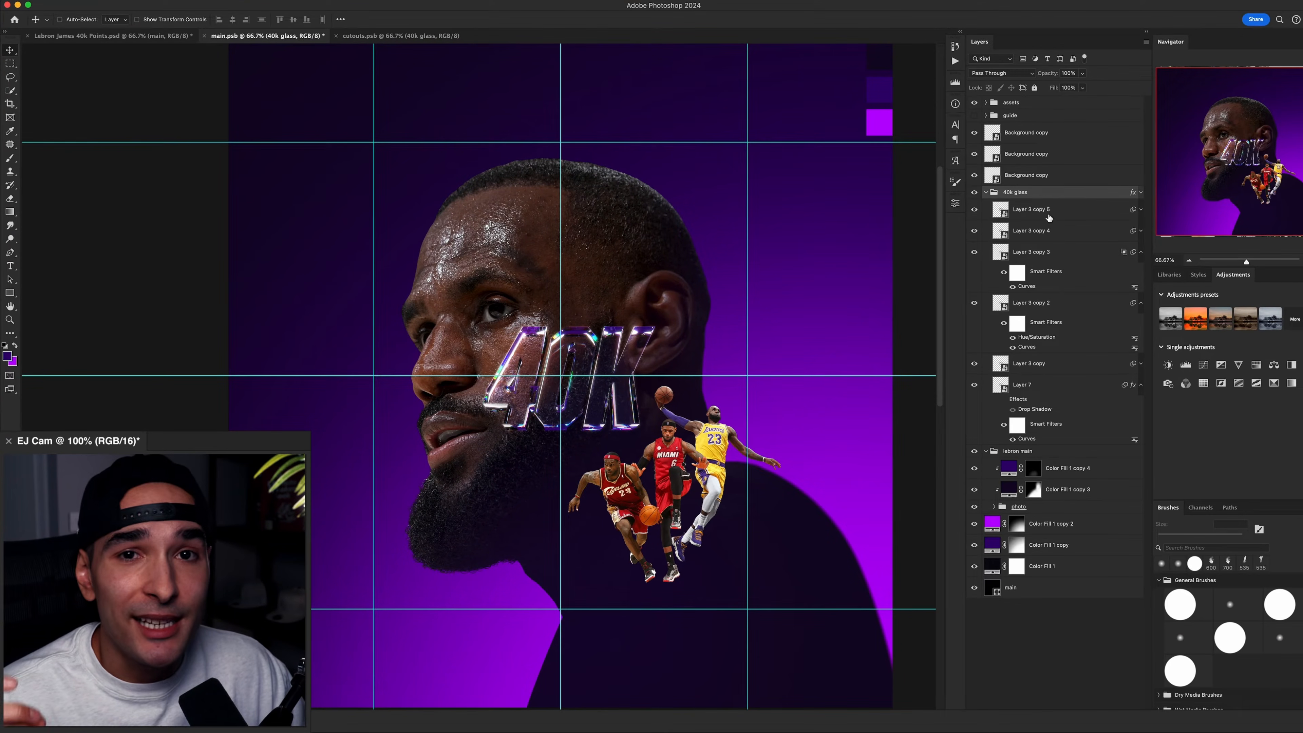
pyautogui.click(1049, 218)
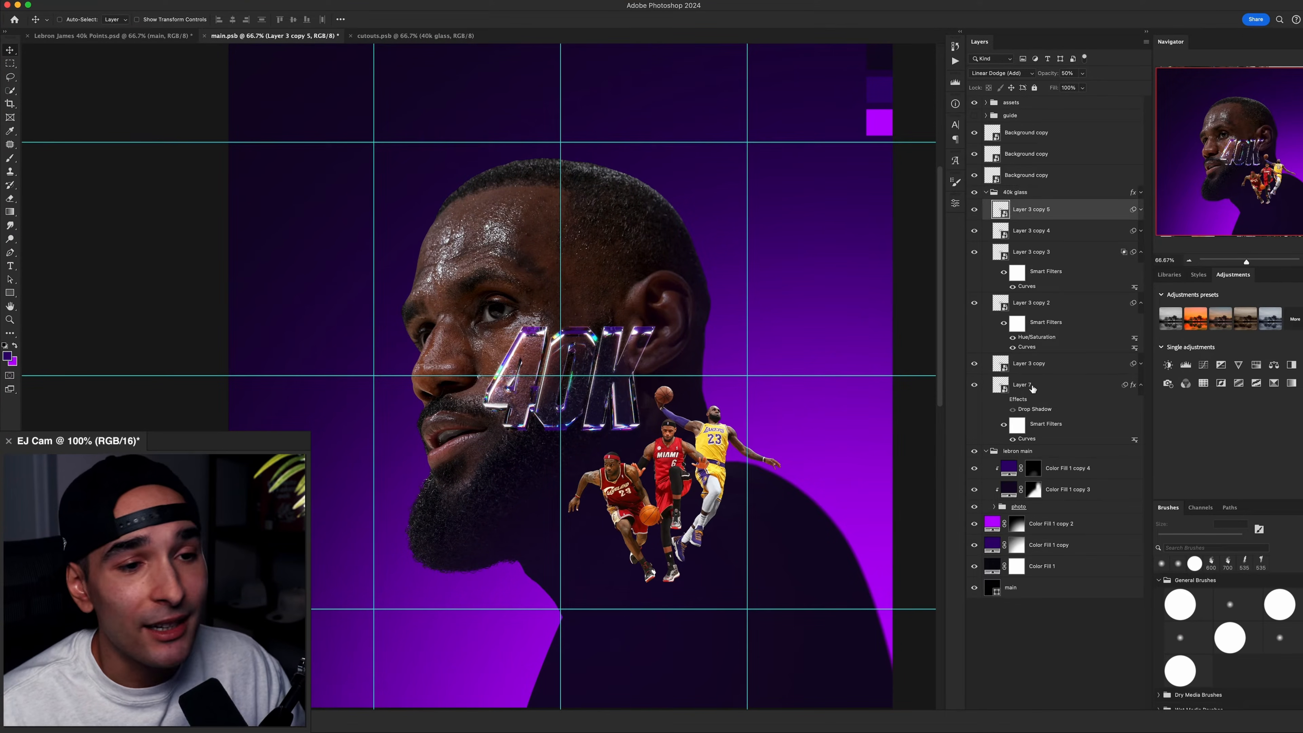
pyautogui.keyDown('shift'); pyautogui.click(1033, 392); pyautogui.keyUp('shift')
pyautogui.hotkey('ctrl', 't')
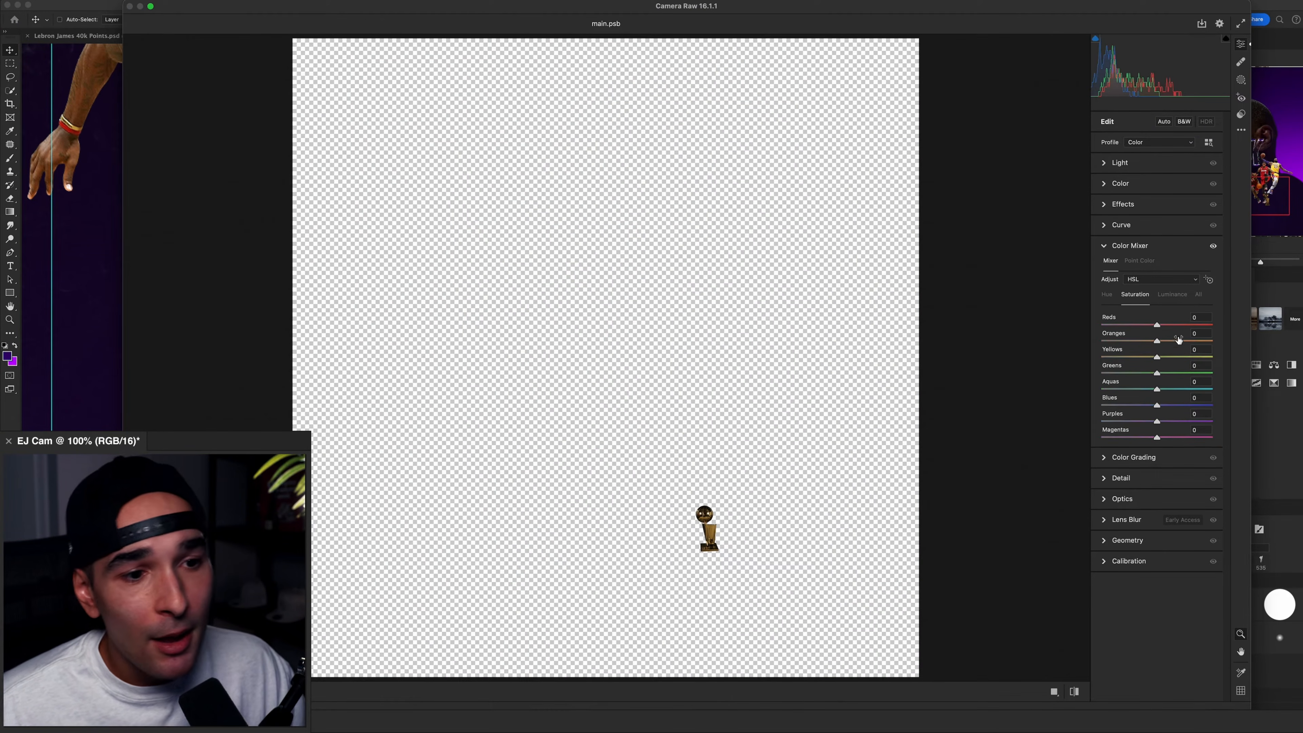
# Raise the yellows saturation of the gold trophy in the Camera Raw color mixer.
pyautogui.moveTo(1157, 361); pyautogui.dragTo(1194, 358)
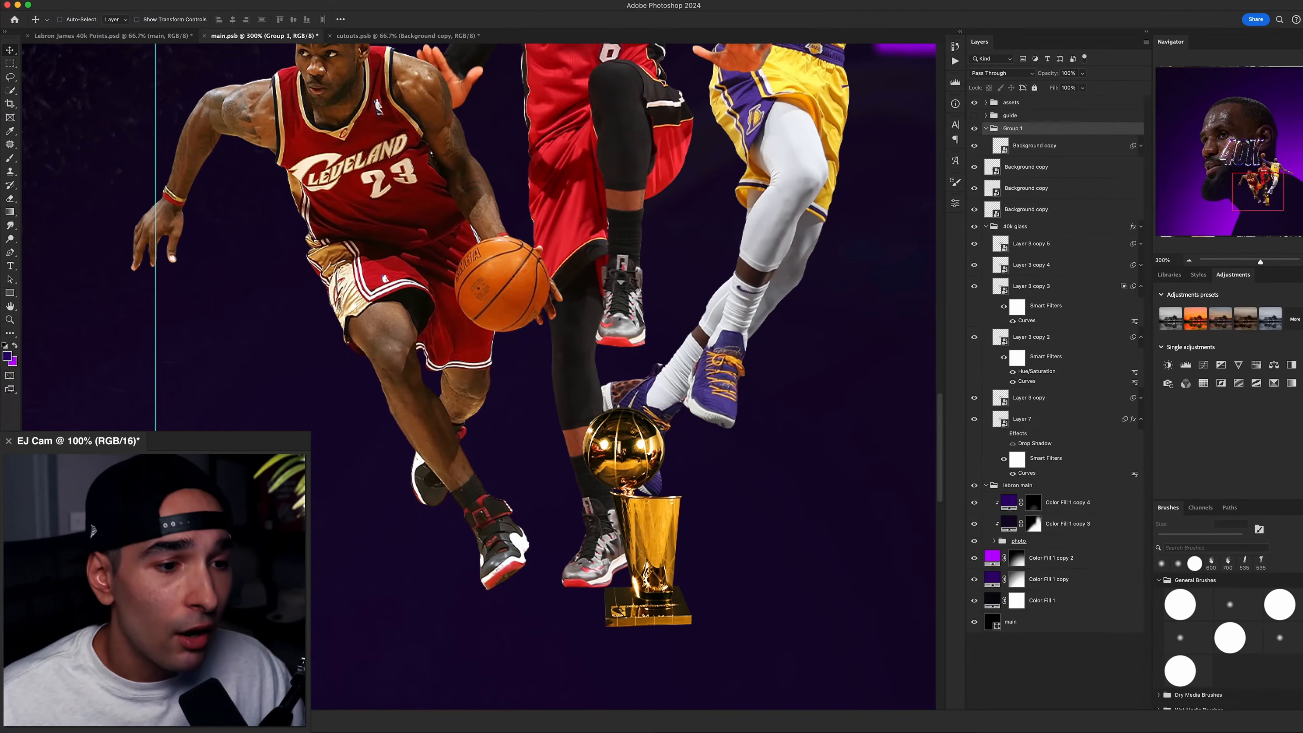
# Duplicate the gold and silver trophies and offset the copies sideways to build a row beneath the players.
pyautogui.moveTo(625, 513); pyautogui.dragTo(560, 514)
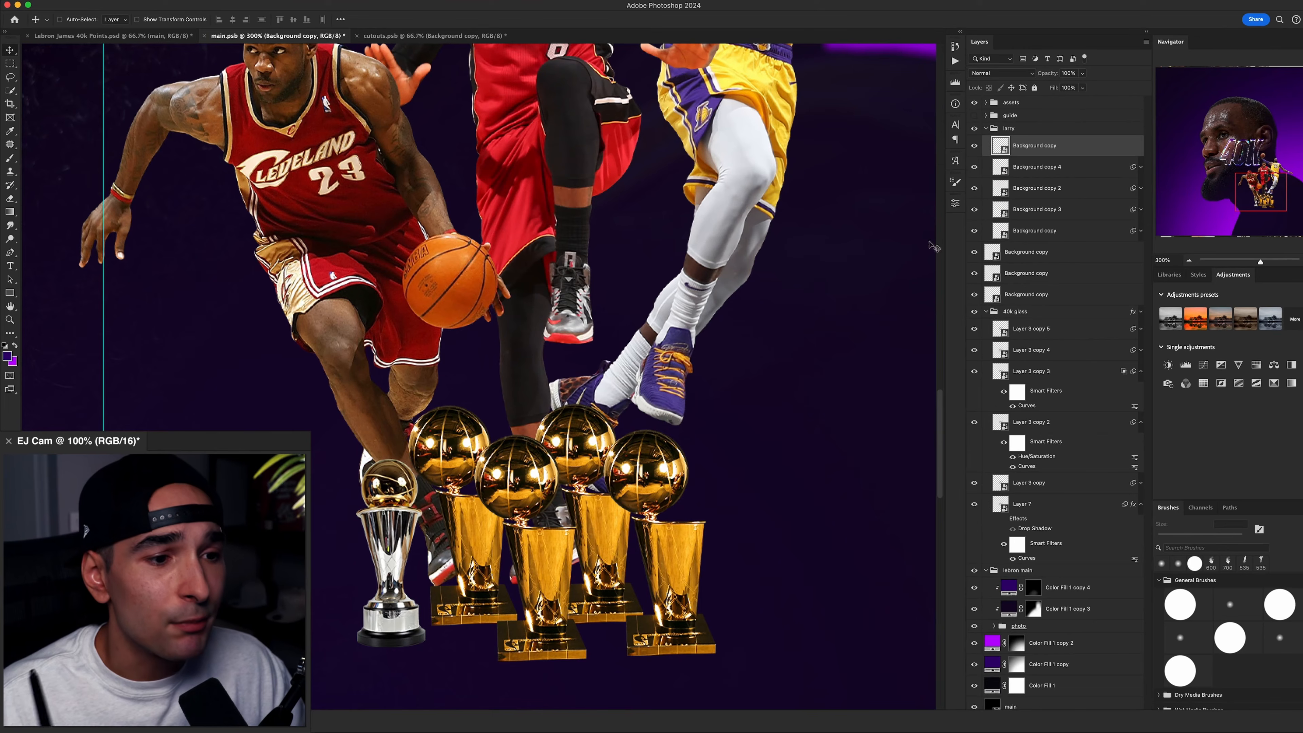
pyautogui.moveTo(399, 590); pyautogui.dragTo(345, 591)
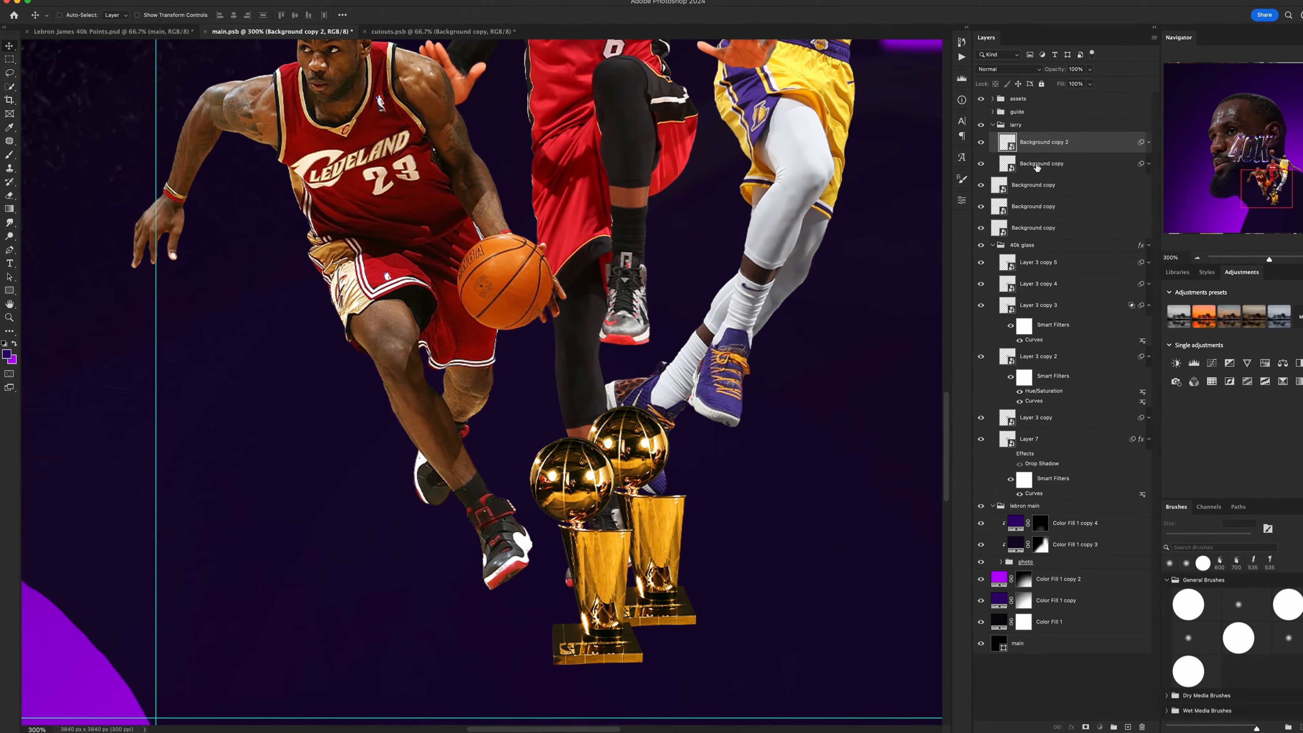
pyautogui.click(1038, 168)
pyautogui.moveTo(700, 539); pyautogui.dragTo(591, 537)
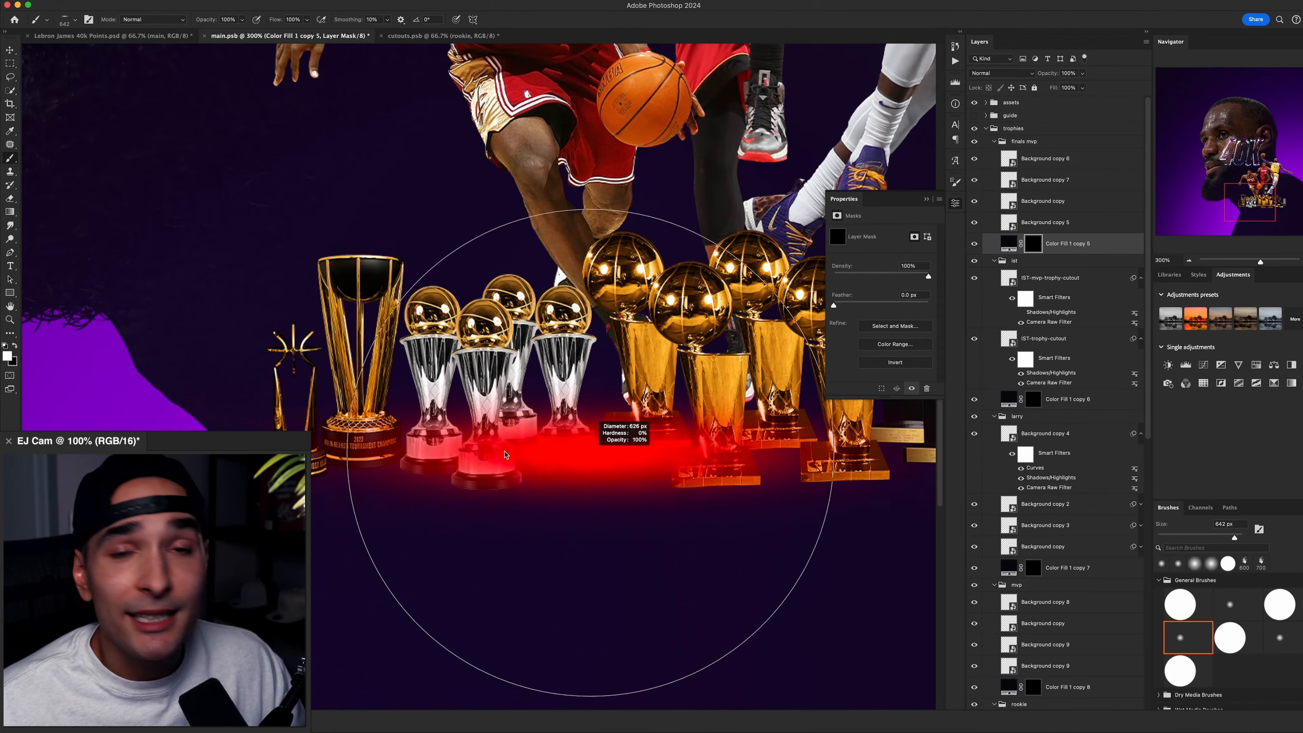
# Paint soft dark shadows on the color fill masks around the bases of the trophies.
pyautogui.moveTo(551, 454)
pyautogui.mouseDown()
pyautogui.moveTo(416, 452)
pyautogui.moveTo(434, 475)
pyautogui.mouseUp()
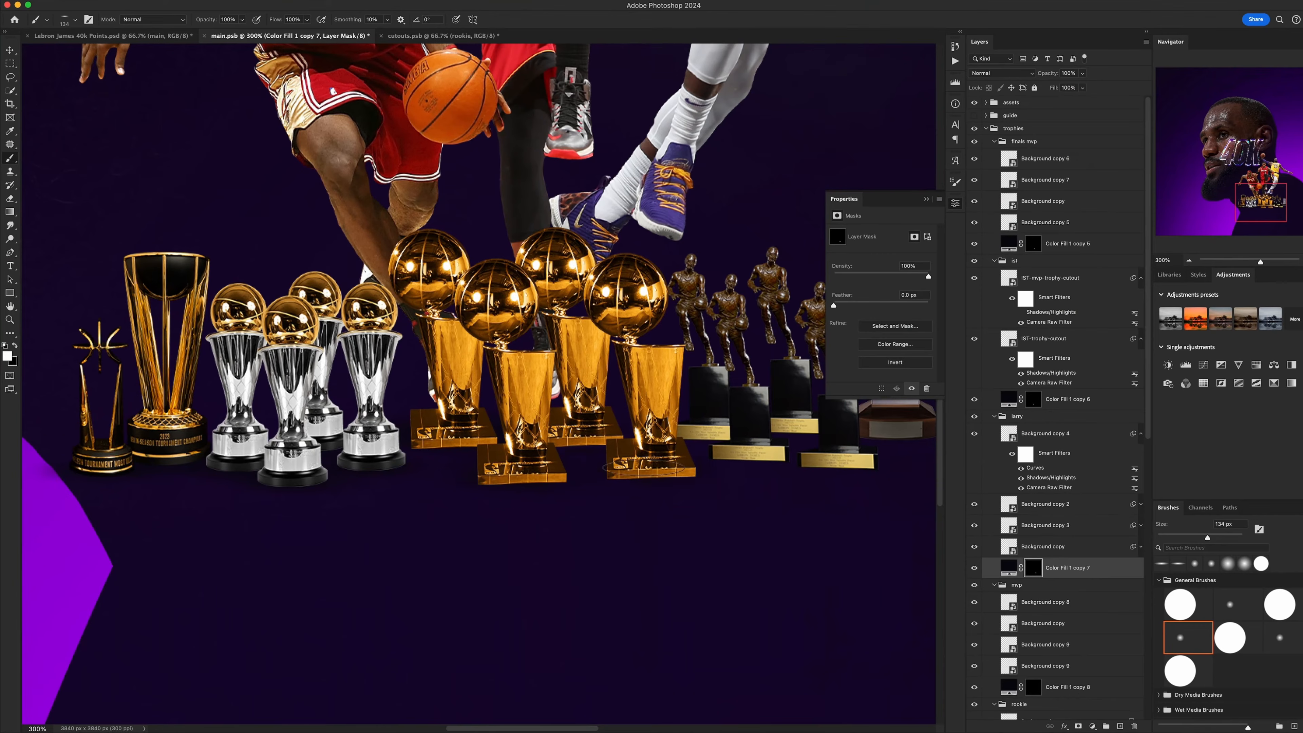
pyautogui.hscroll(5, 656, 487)
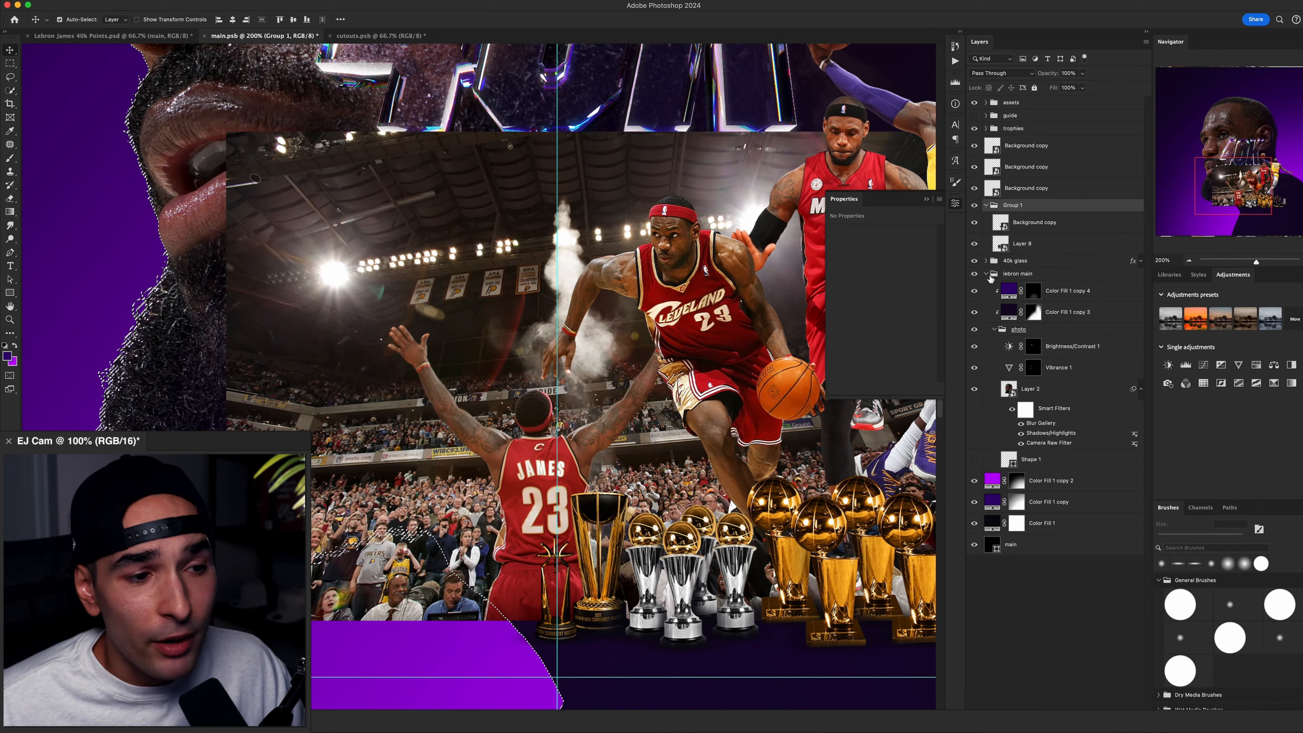
# Mask the arena photos in Group 1 to the portrait's silhouette and scale the Lakers game photo to 29.29%.
pyautogui.keyDown('super'); pyautogui.click(985, 273); pyautogui.keyUp('super')
pyautogui.click(1044, 720)
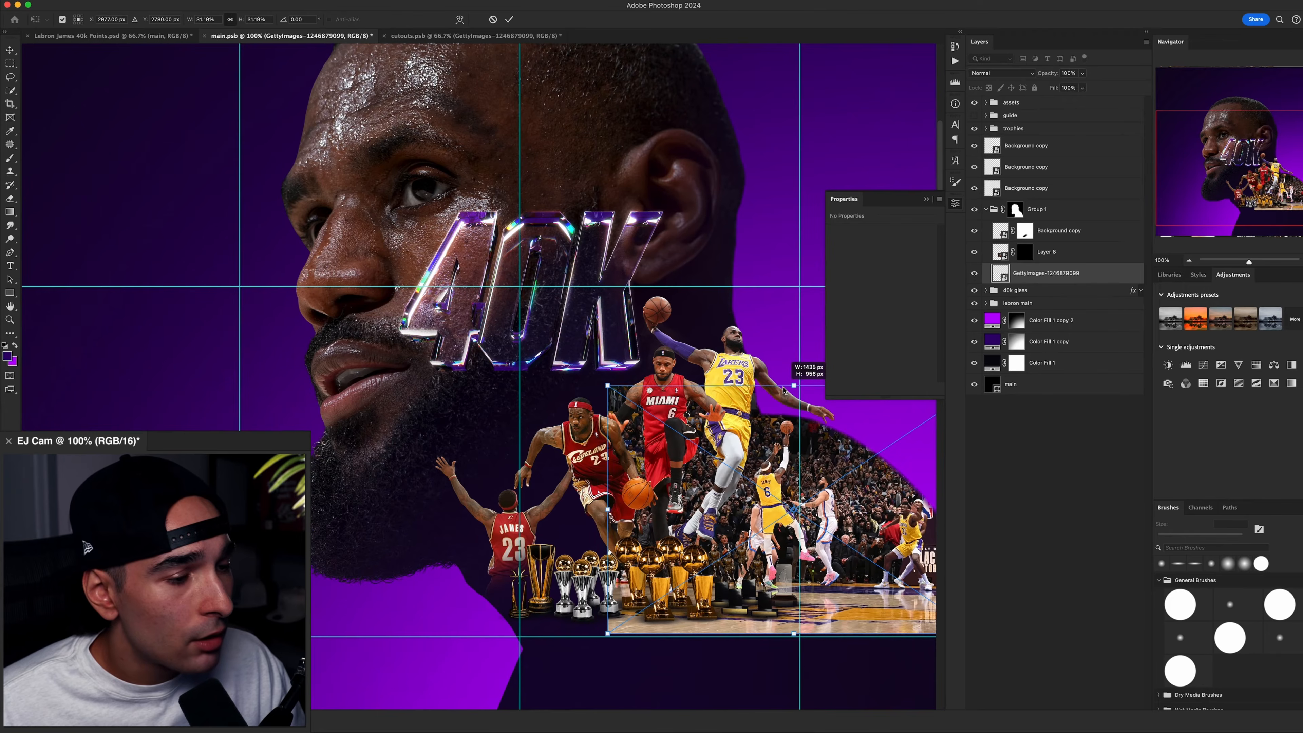
pyautogui.moveTo(792, 411); pyautogui.dragTo(780, 397)
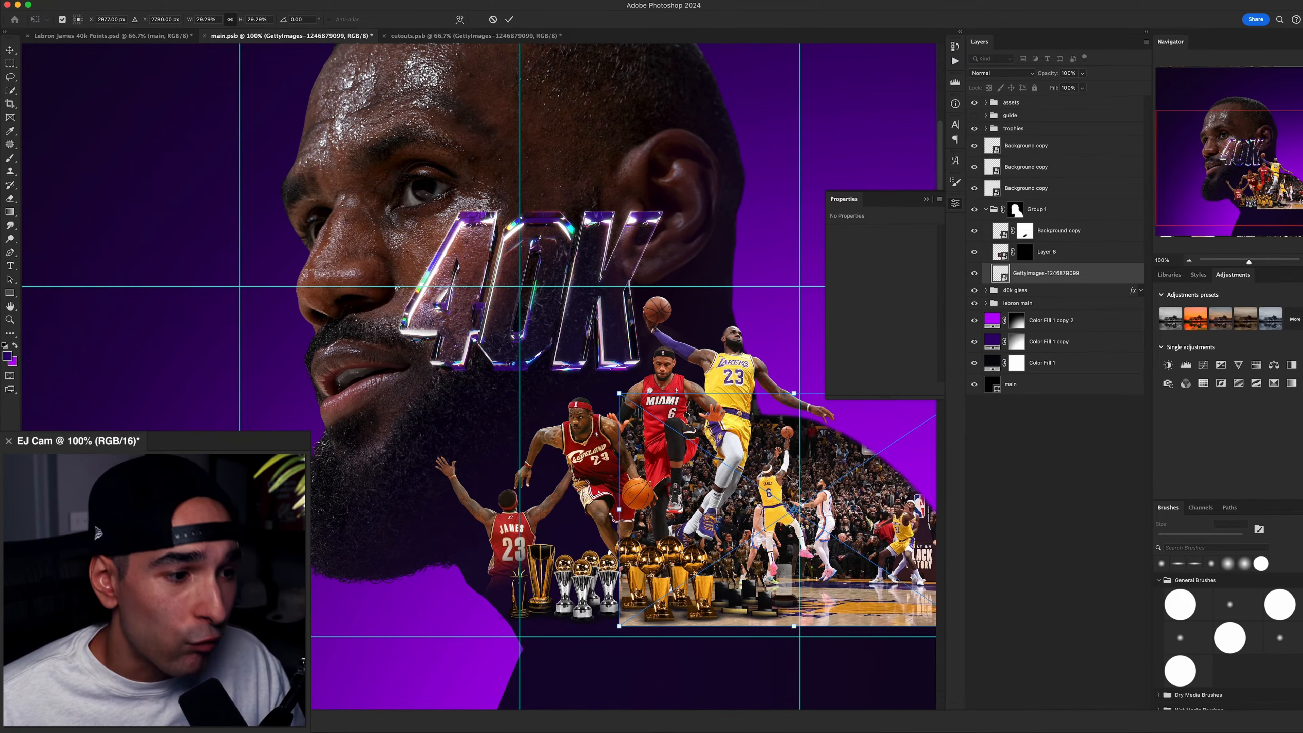
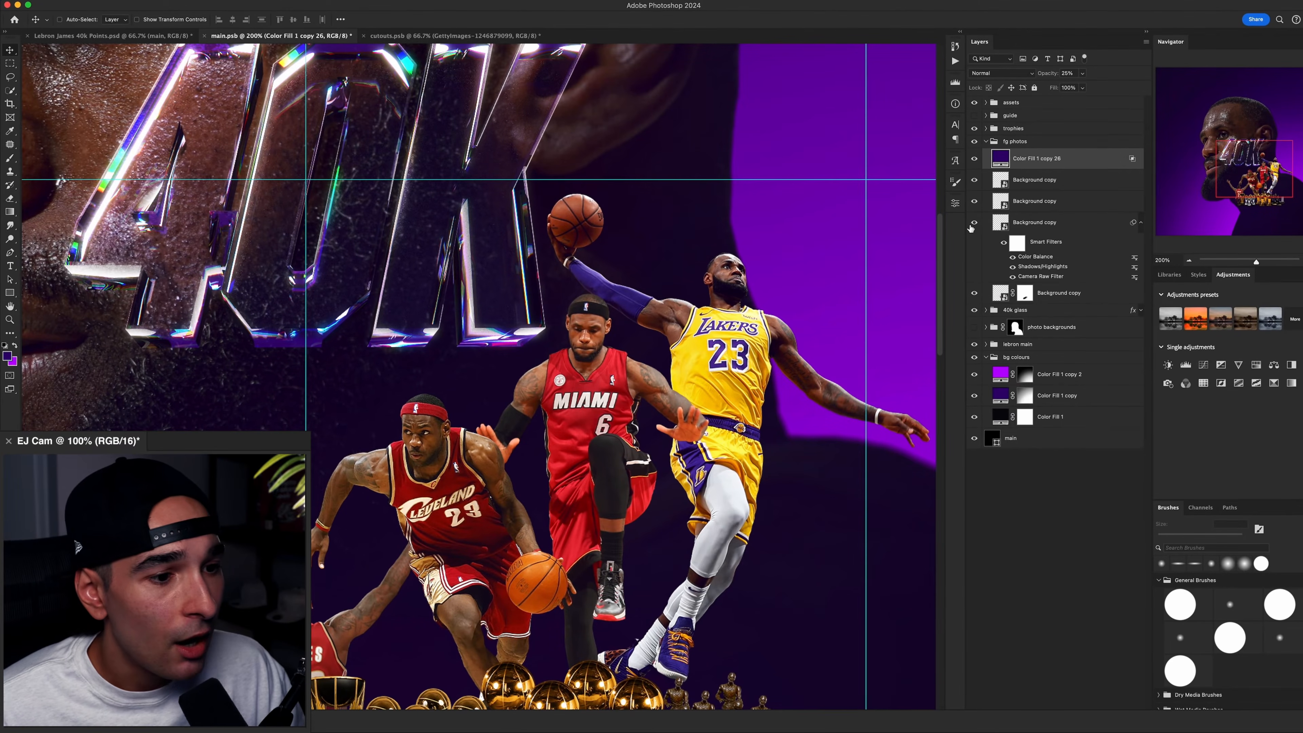
# Group the four player cutout layers and clip the Color Fill 1 copy 26 layer to the group.
pyautogui.click(1041, 183)
pyautogui.keyDown('shift'); pyautogui.click(1056, 292); pyautogui.keyUp('shift')
pyautogui.hotkey('ctrl', 'g')
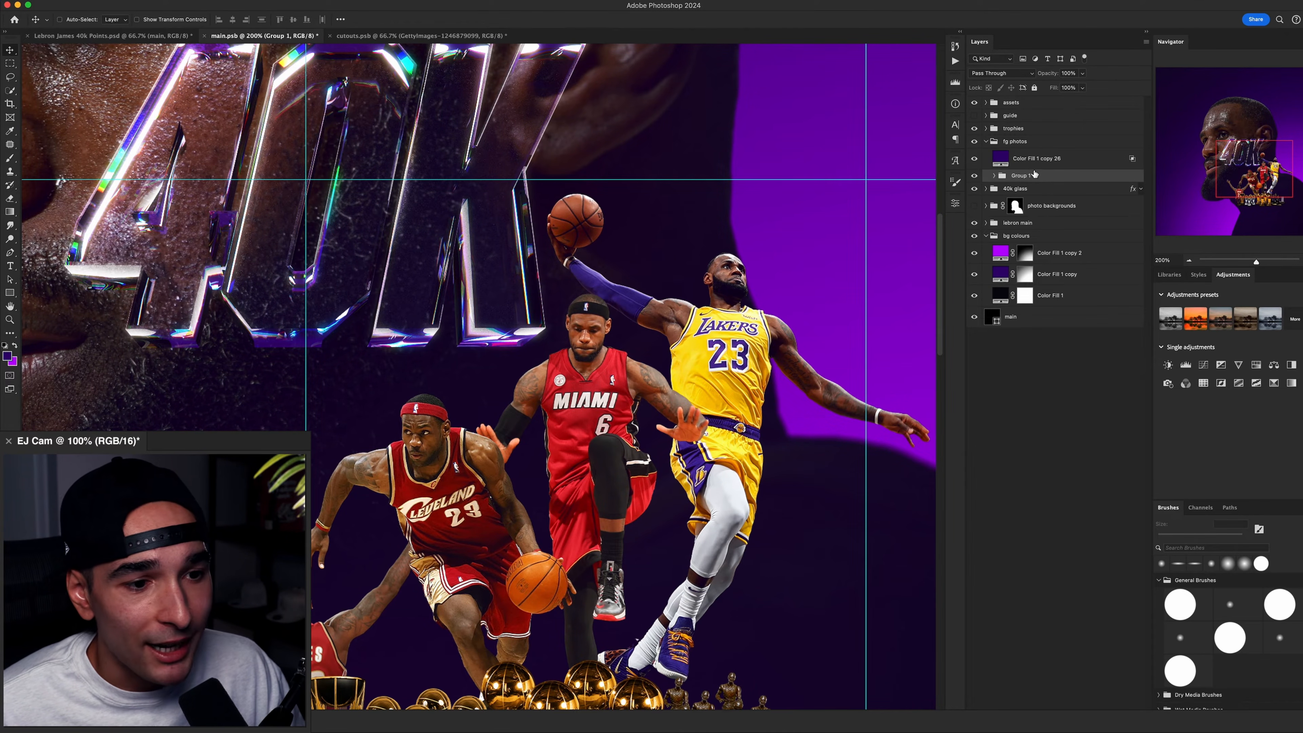
pyautogui.moveTo(676, 399); pyautogui.dragTo(688, 371)
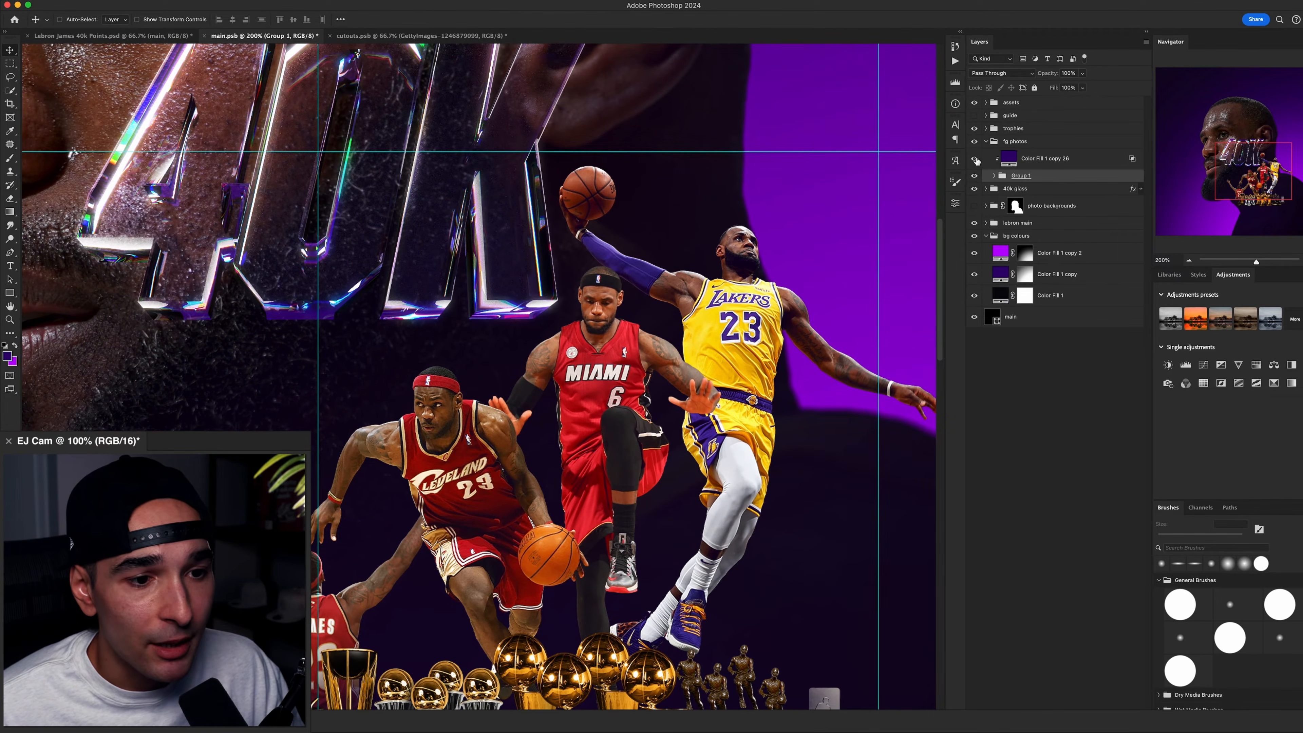
pyautogui.click(1056, 160)
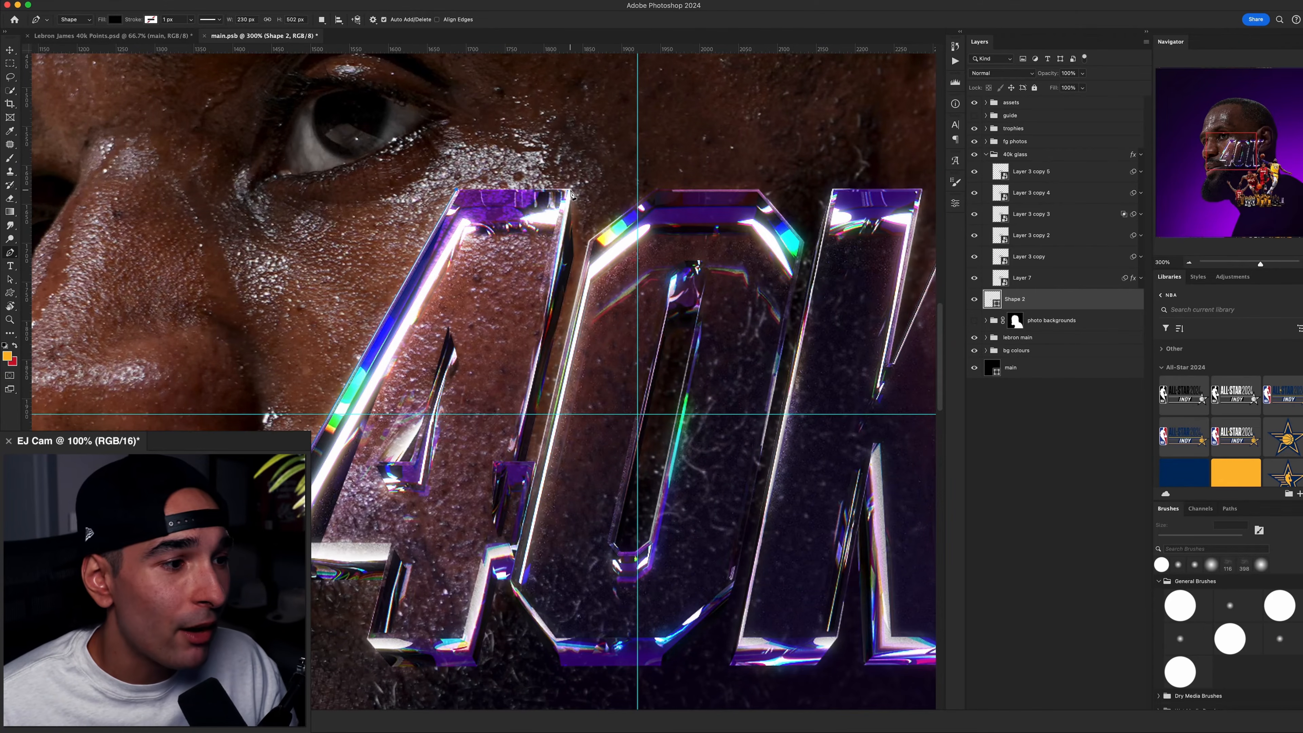
# Trace the 40K letters with Pen tool shapes beneath the glass lettering and merge Shape 2 and Shape 3.
pyautogui.click(572, 192)
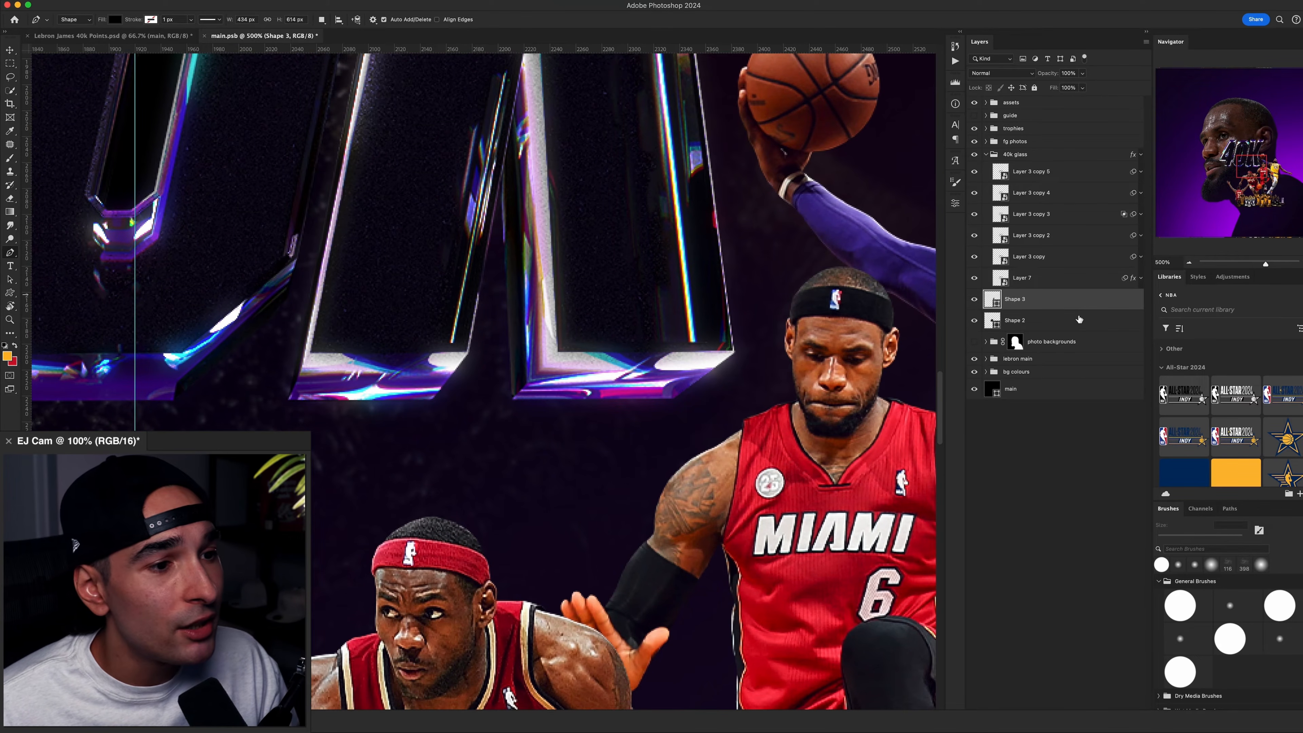
pyautogui.keyDown('shift'); pyautogui.click(1079, 319); pyautogui.keyUp('shift')
pyautogui.rightClick(1079, 319)
pyautogui.click(1108, 563)
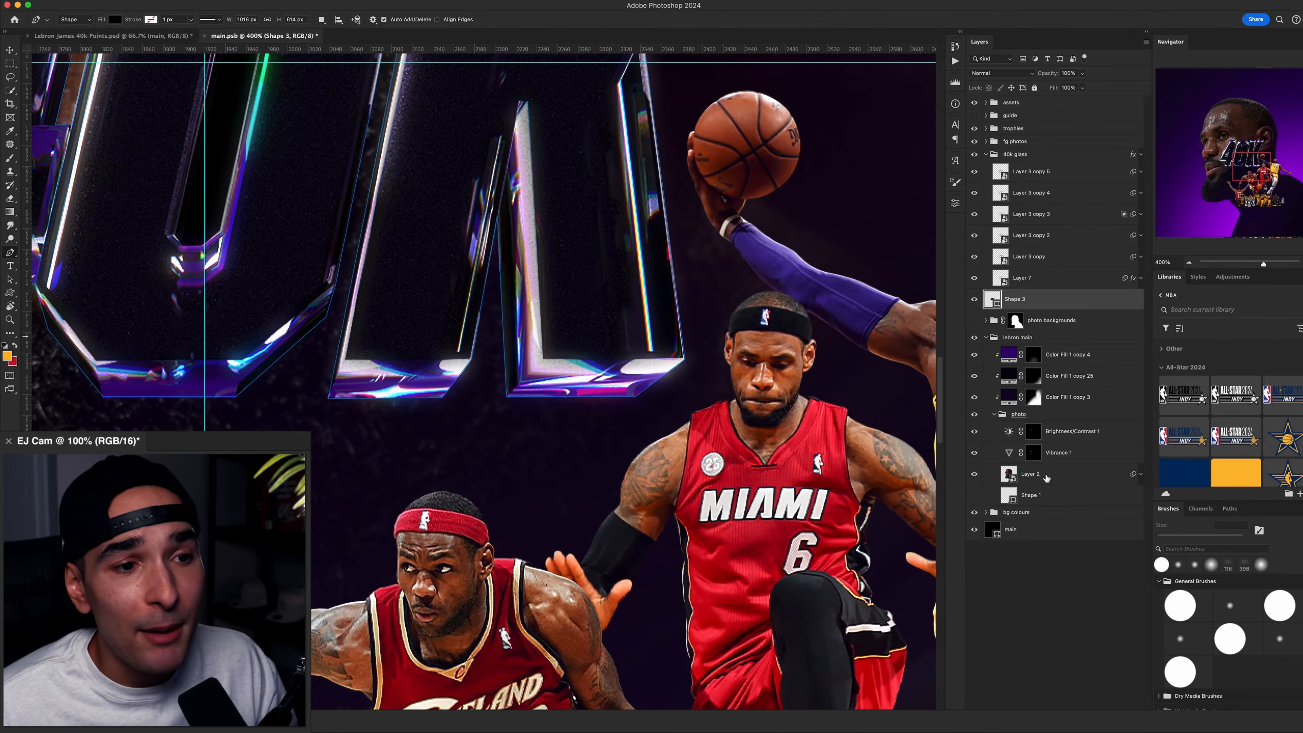
# Duplicate the Layer 2 portrait above Shape 3, clip the copy to the 40K shape, and apply a Gaussian Blur to it.
pyautogui.moveTo(1047, 479); pyautogui.dragTo(1037, 303)
pyautogui.press('super+alt+g')
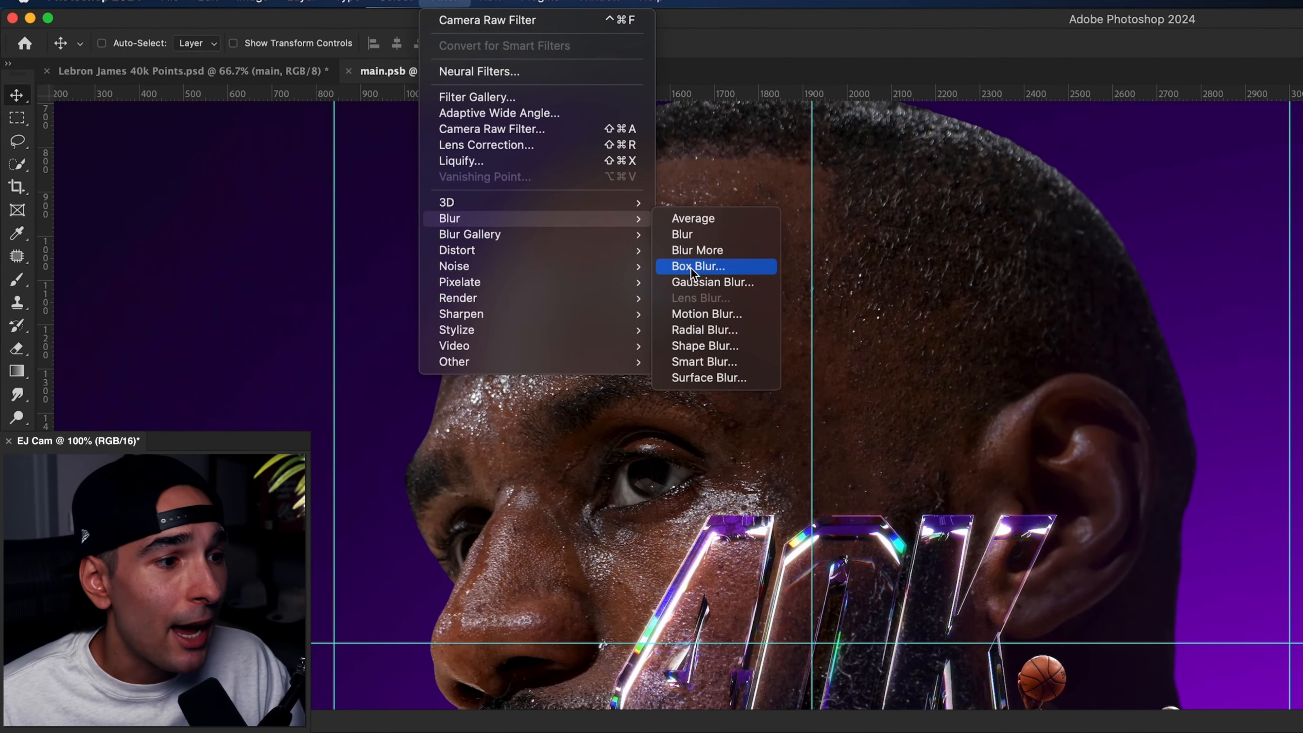
pyautogui.click(697, 283)
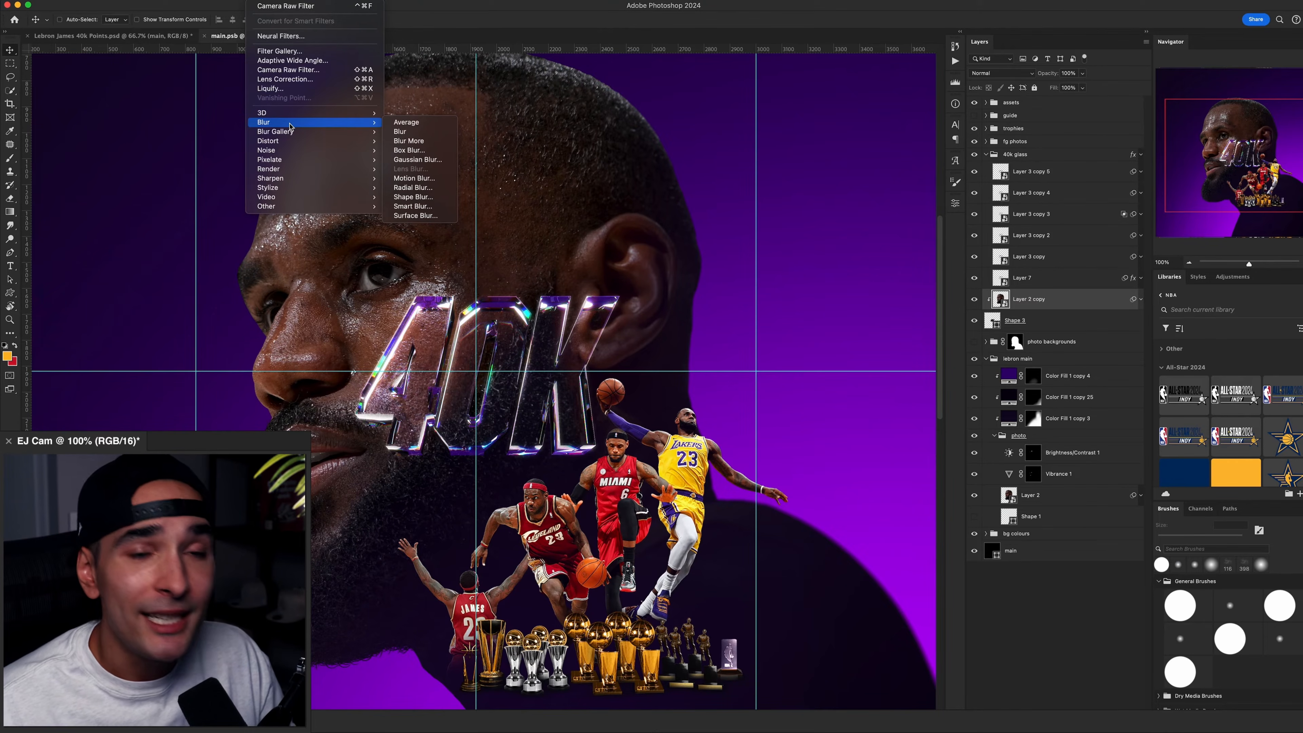
pyautogui.click(410, 160)
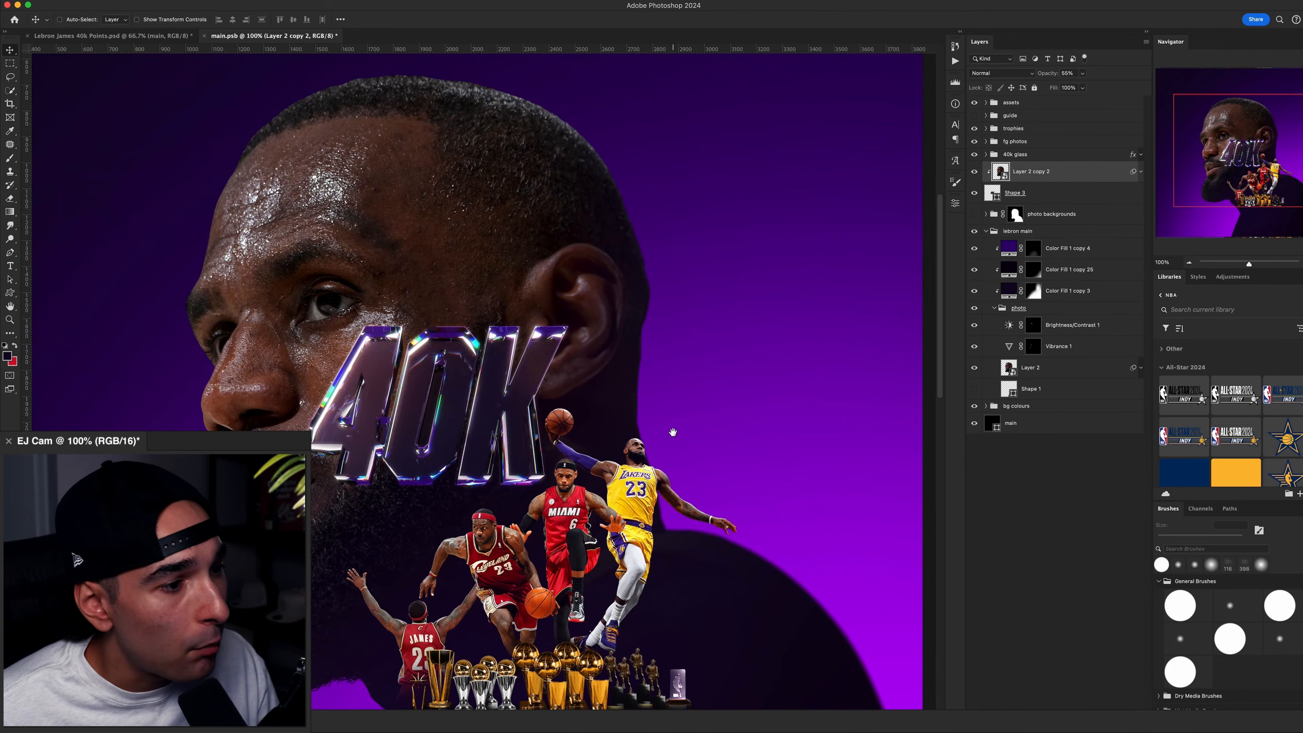
# Search the computer for "golden" and open the Golden text-effect file.
pyautogui.moveTo(673, 432); pyautogui.dragTo(718, 406)
pyautogui.press('super+space')
pyautogui.write('golden')
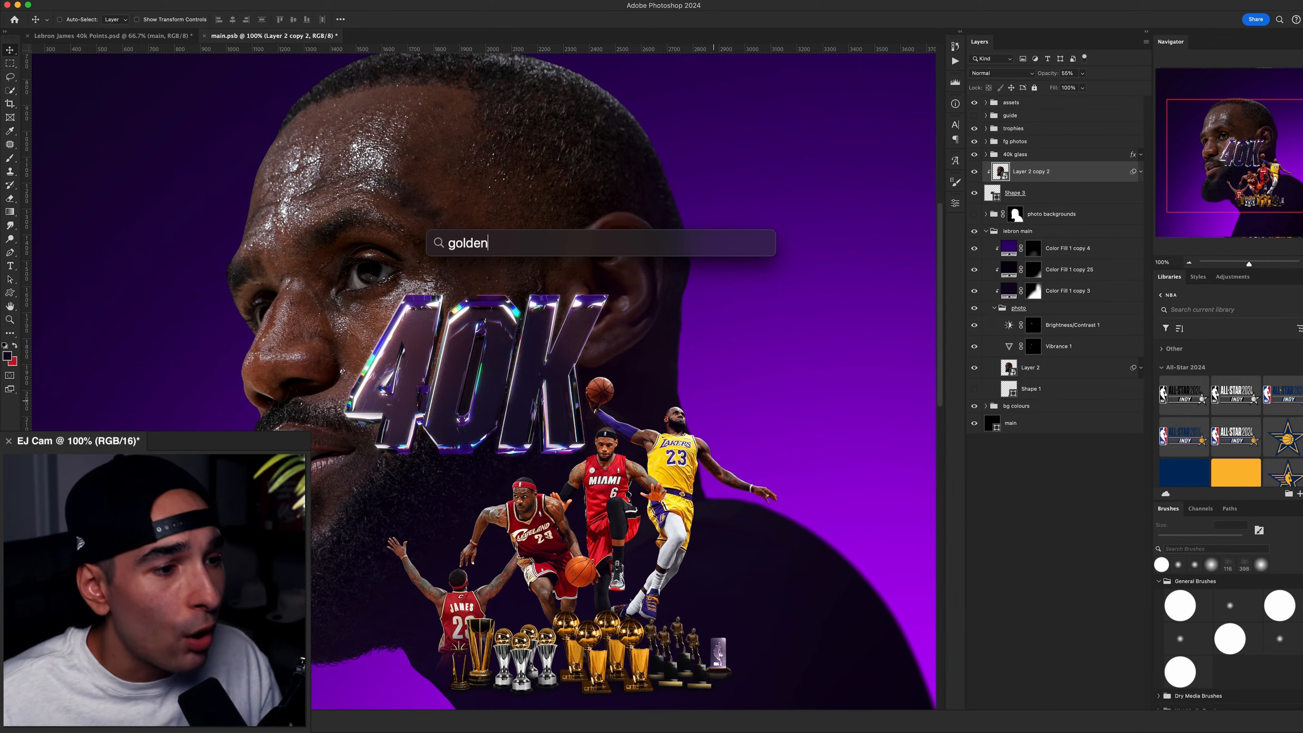
pyautogui.scroll(-3, 588, 372)
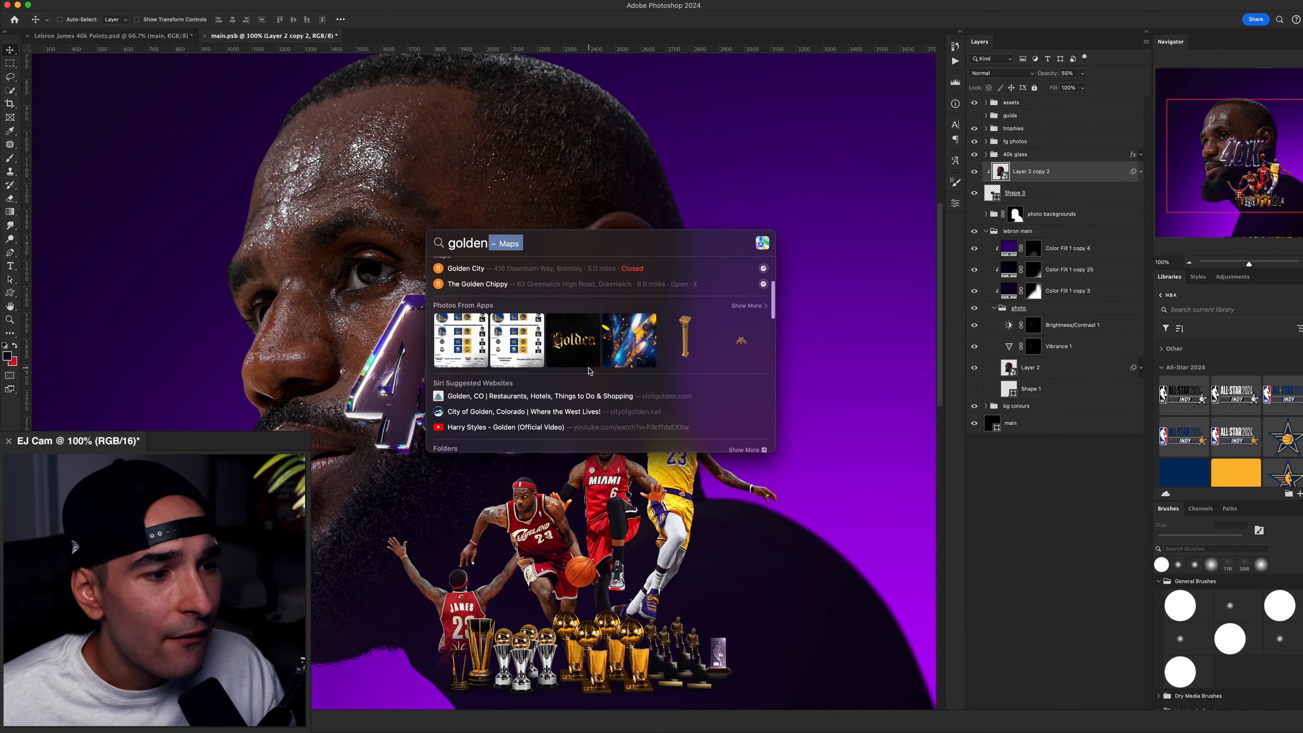
pyautogui.click(579, 354)
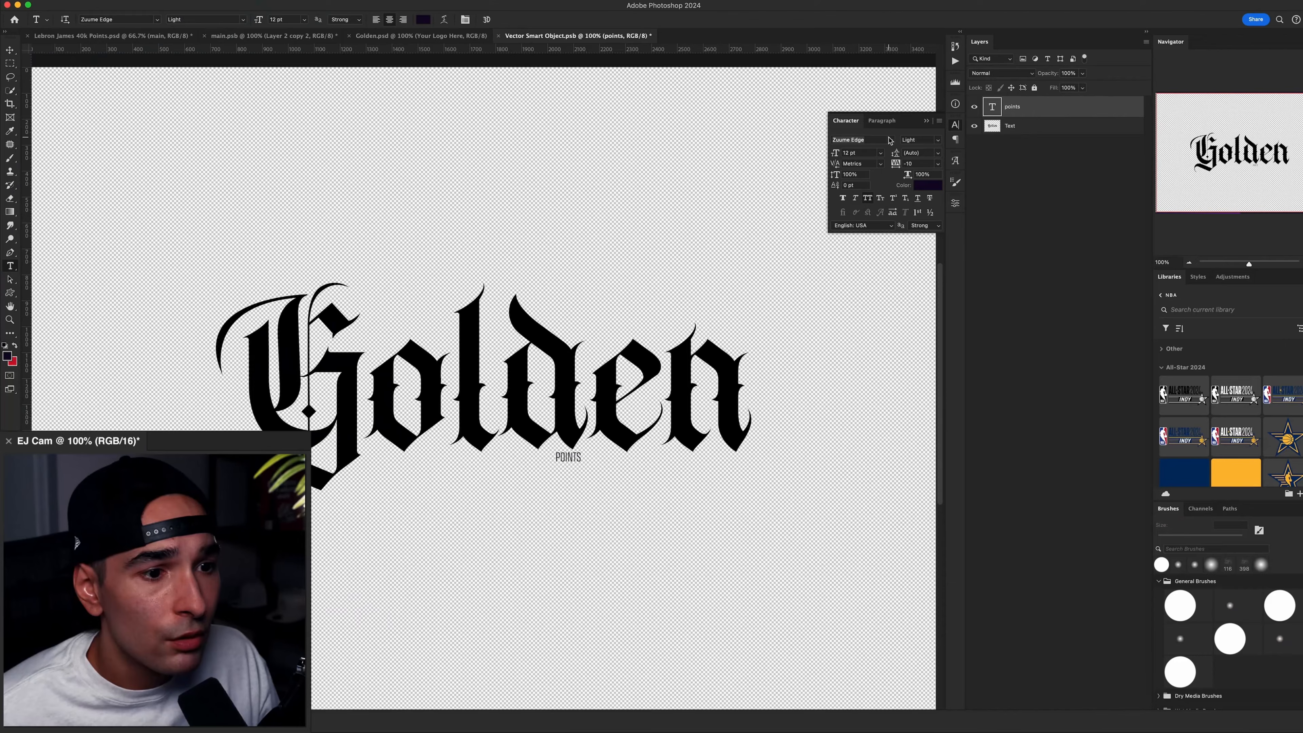
# Set the font of the POINTS text to Eurostile Extd Black Italic.
pyautogui.click(891, 141)
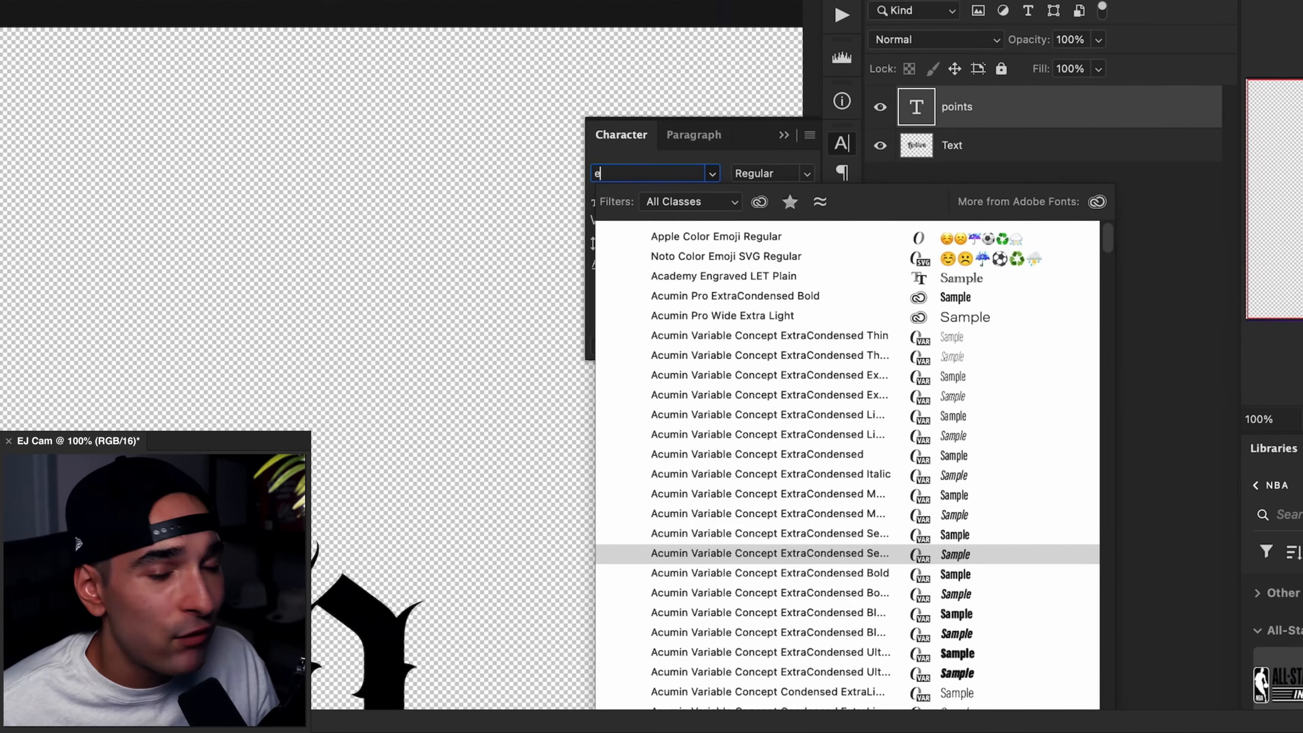
pyautogui.write('euro')
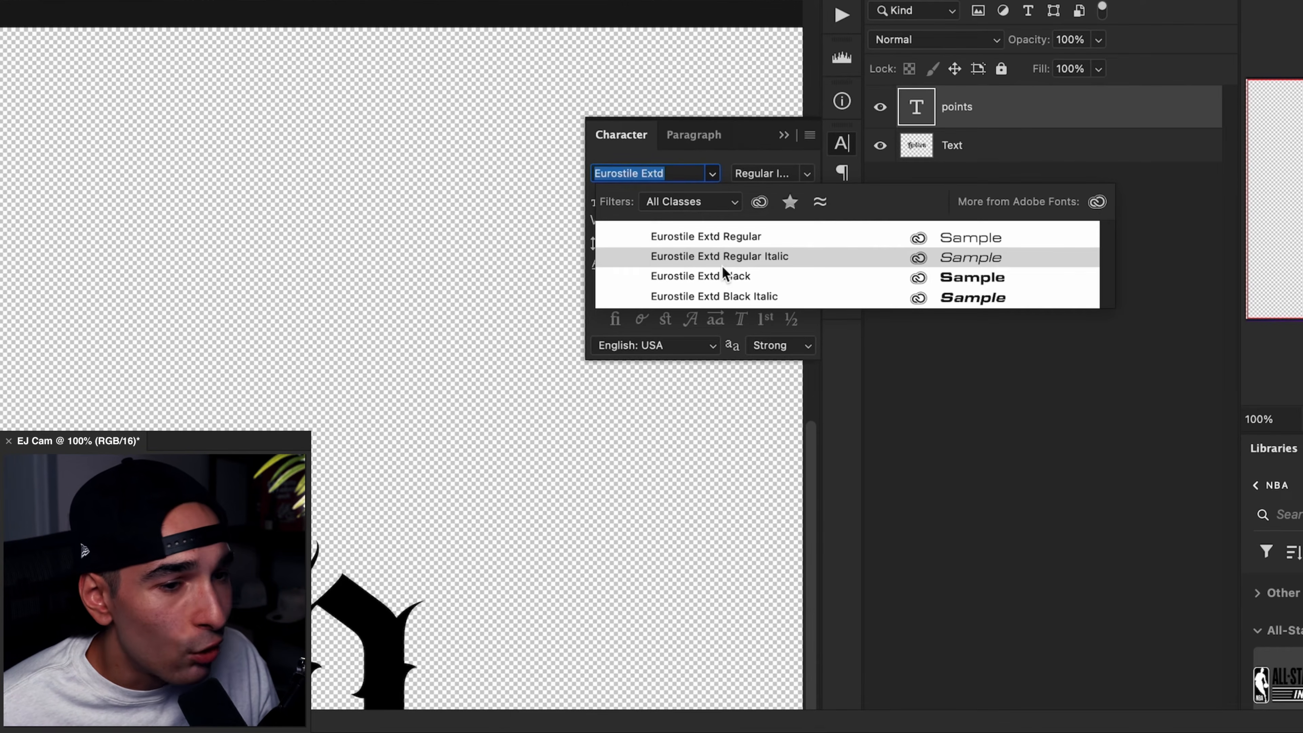
pyautogui.click(720, 297)
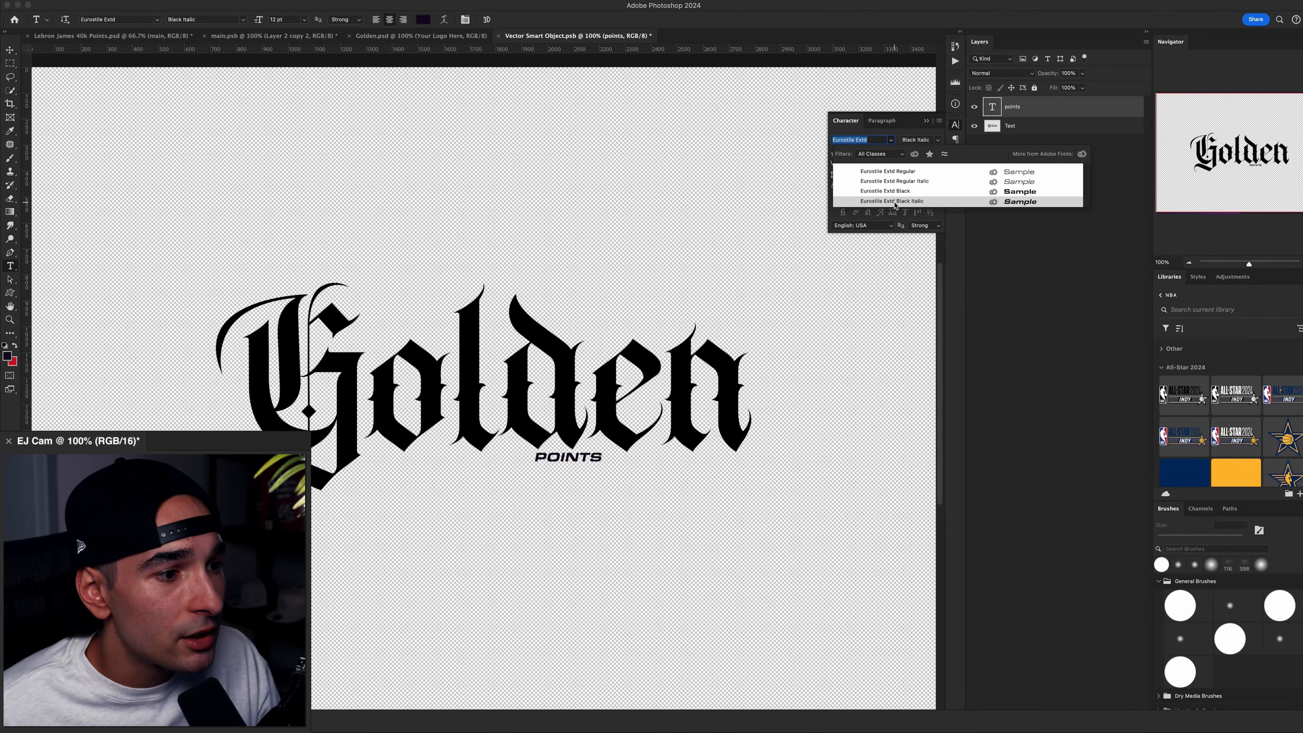
pyautogui.click(895, 204)
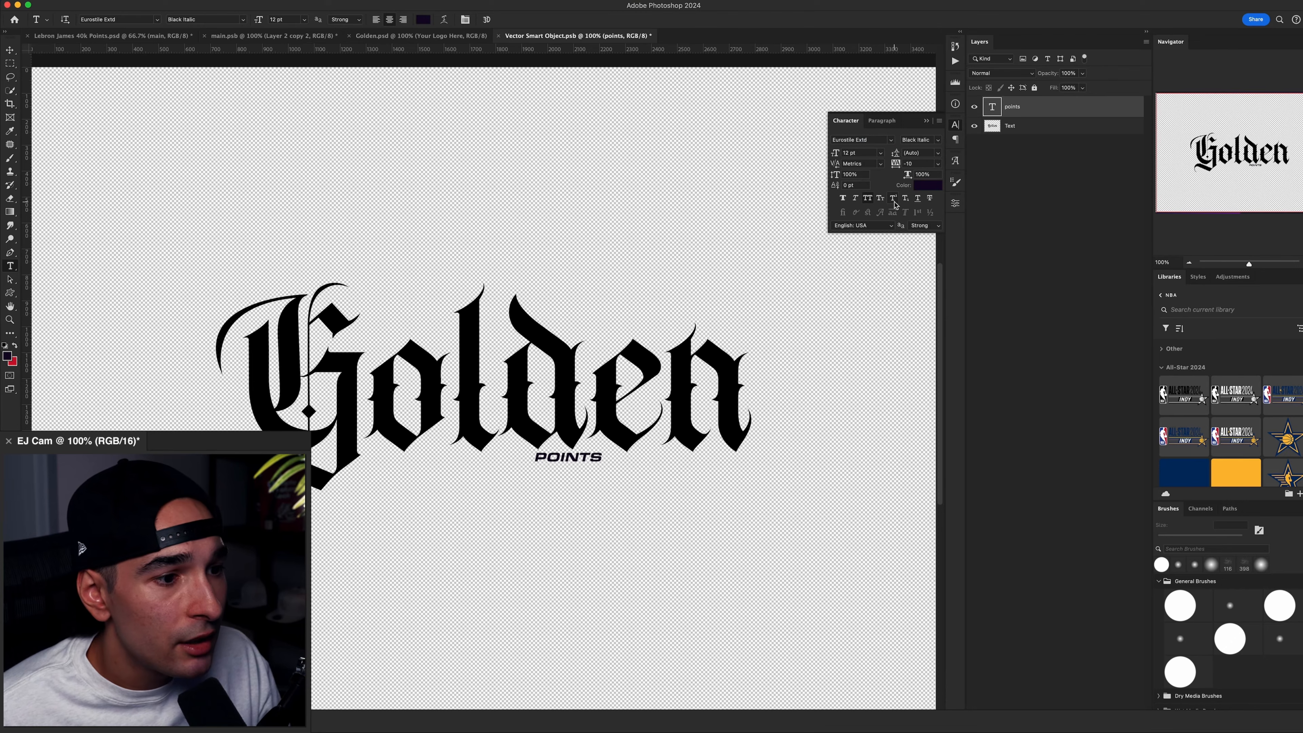
# Enlarge POINTS to about 131 pt in place of the Golden text, save it, and hide the Your Logo Here layer in Golden.psd.
pyautogui.press('super+t')
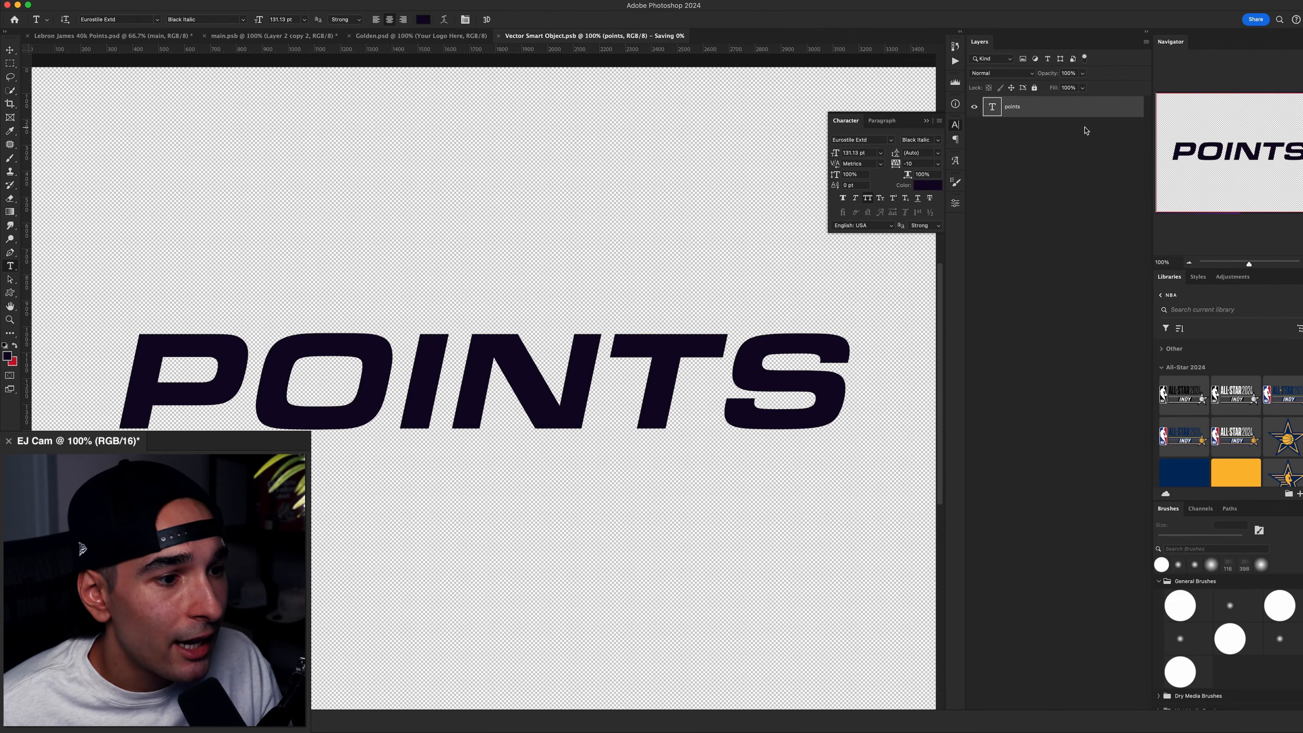
pyautogui.press('v')
pyautogui.press('super+s')
pyautogui.click(473, 38)
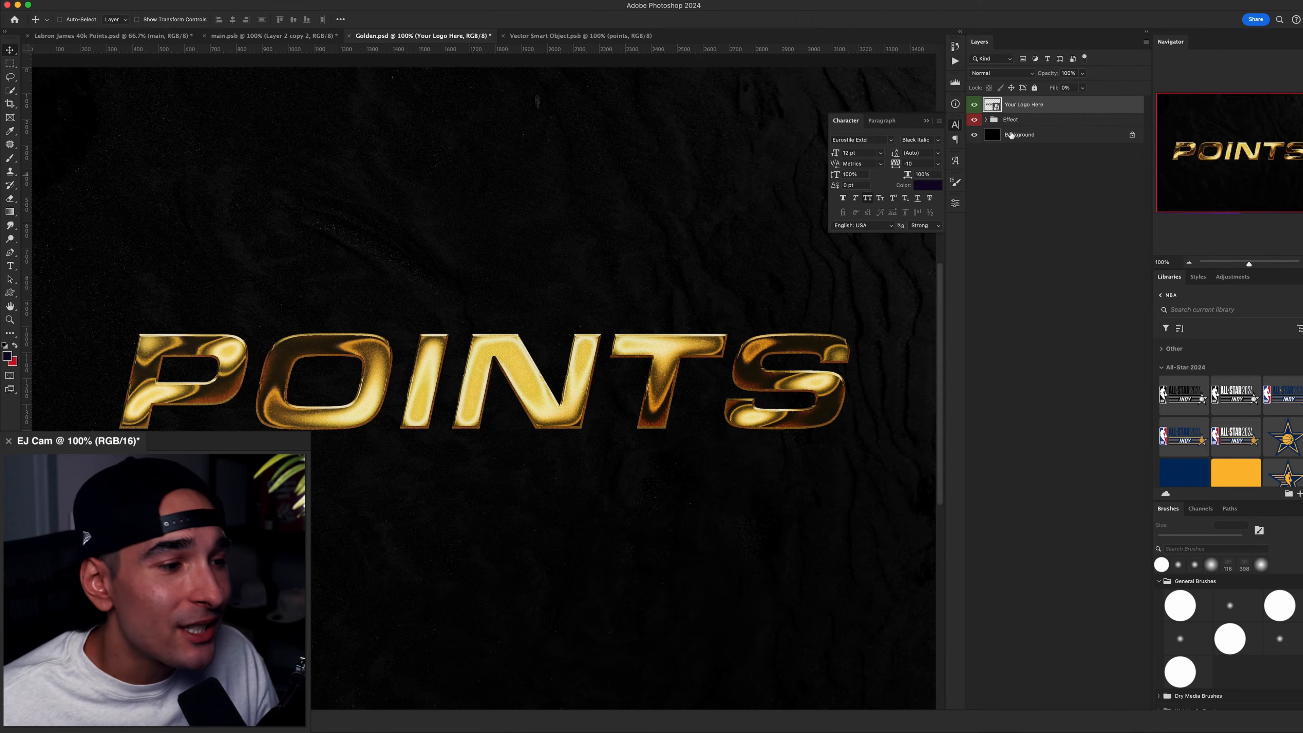
pyautogui.click(974, 105)
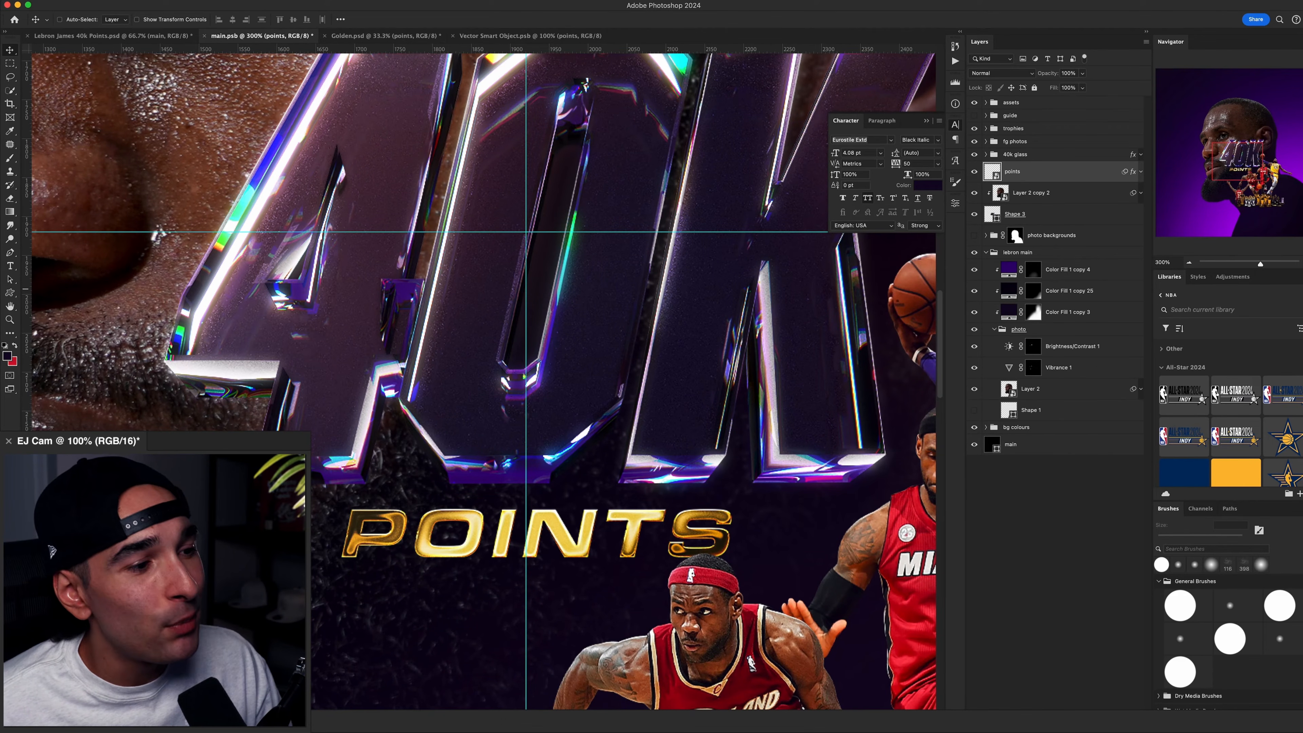
# Place horizontal guides across the upper and lower parts of the 40K reference in the vector smart object.
pyautogui.press('super+Tab')
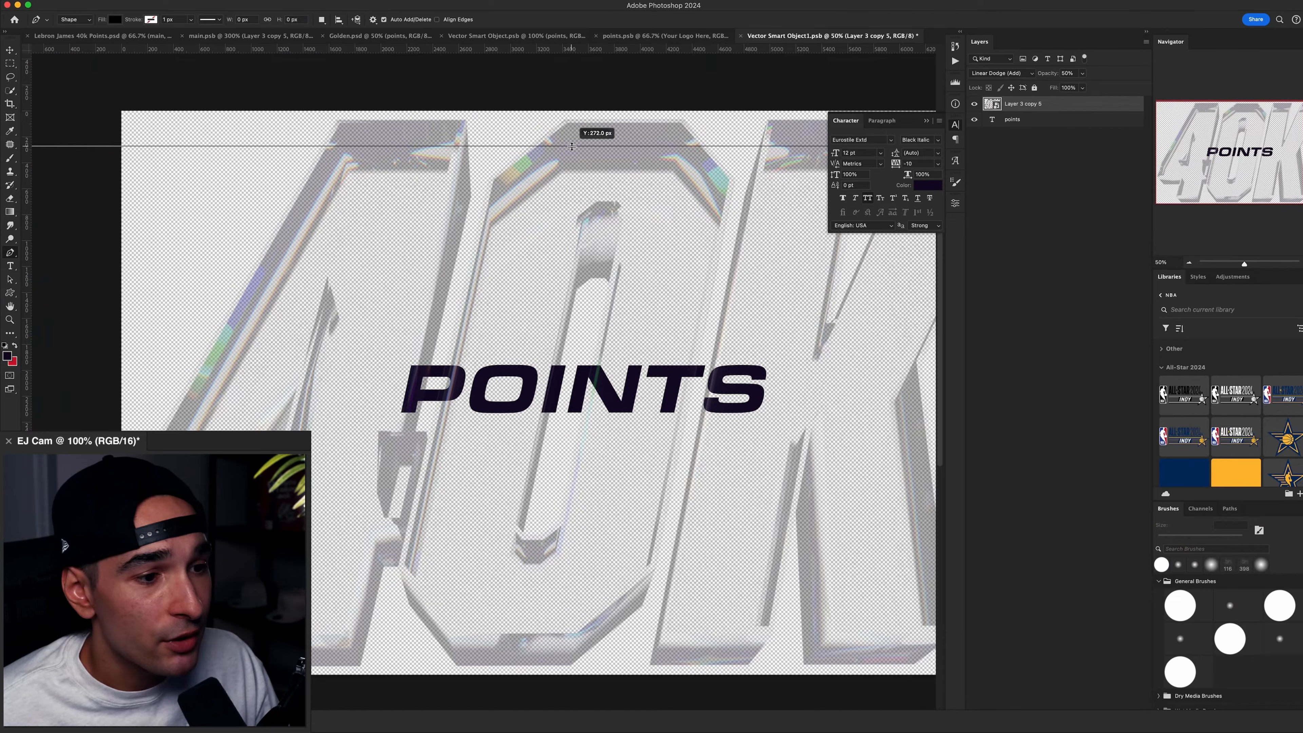
pyautogui.moveTo(572, 148); pyautogui.dragTo(572, 150)
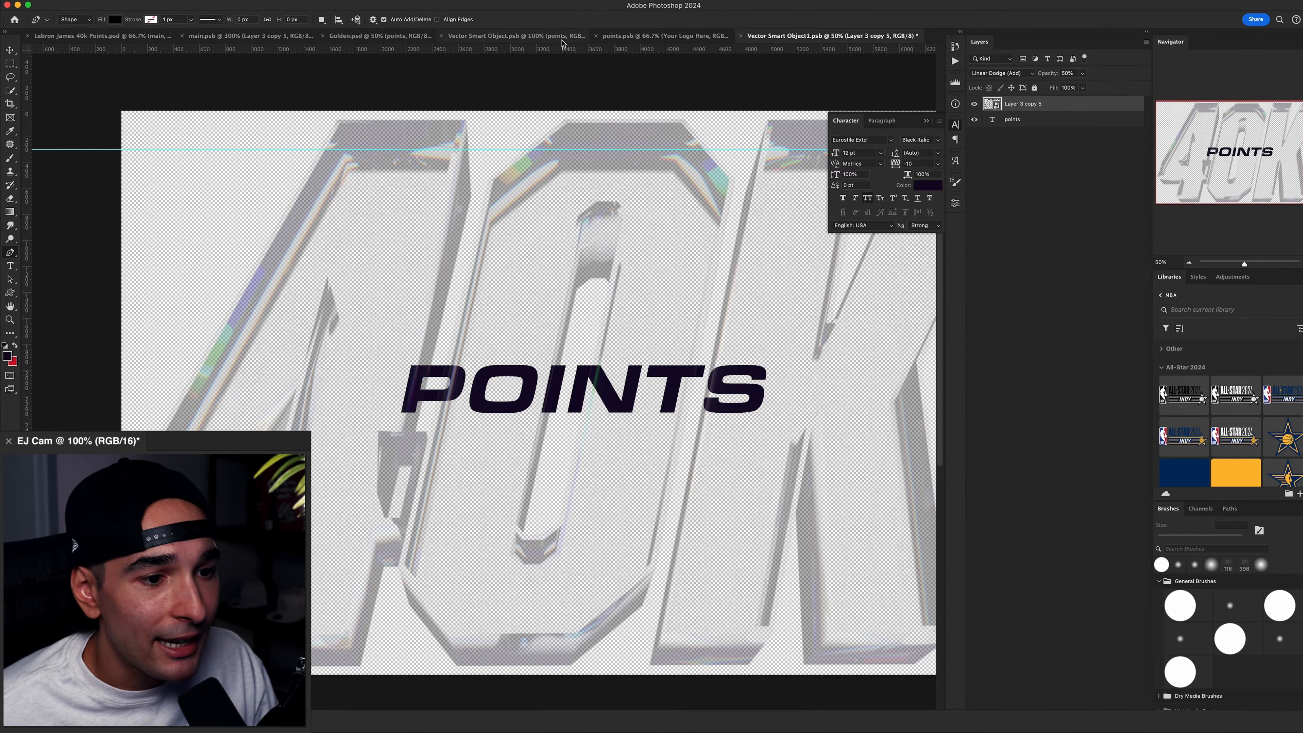
pyautogui.moveTo(559, 53); pyautogui.dragTo(536, 534)
pyautogui.click(535, 535)
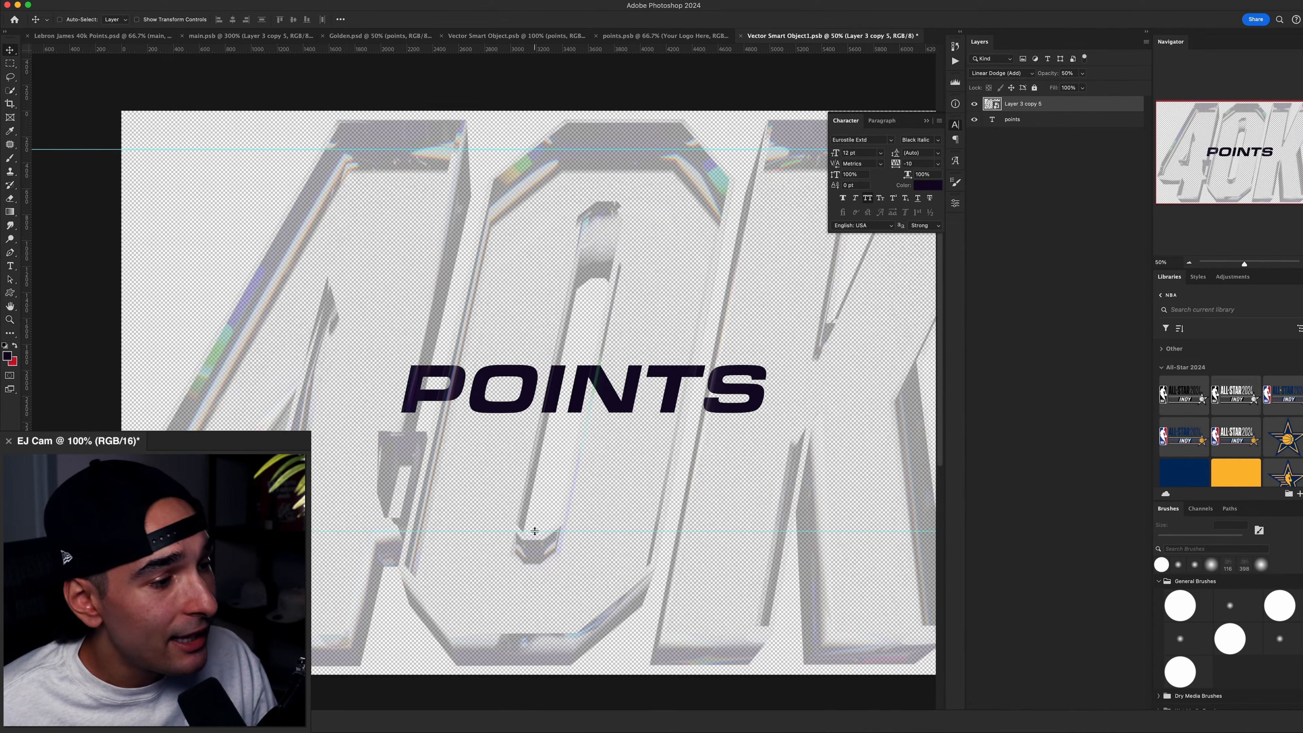
# Draw a Pen tool line along the stem and top of the 4, with no fill and a dark stroke.
pyautogui.click(406, 152)
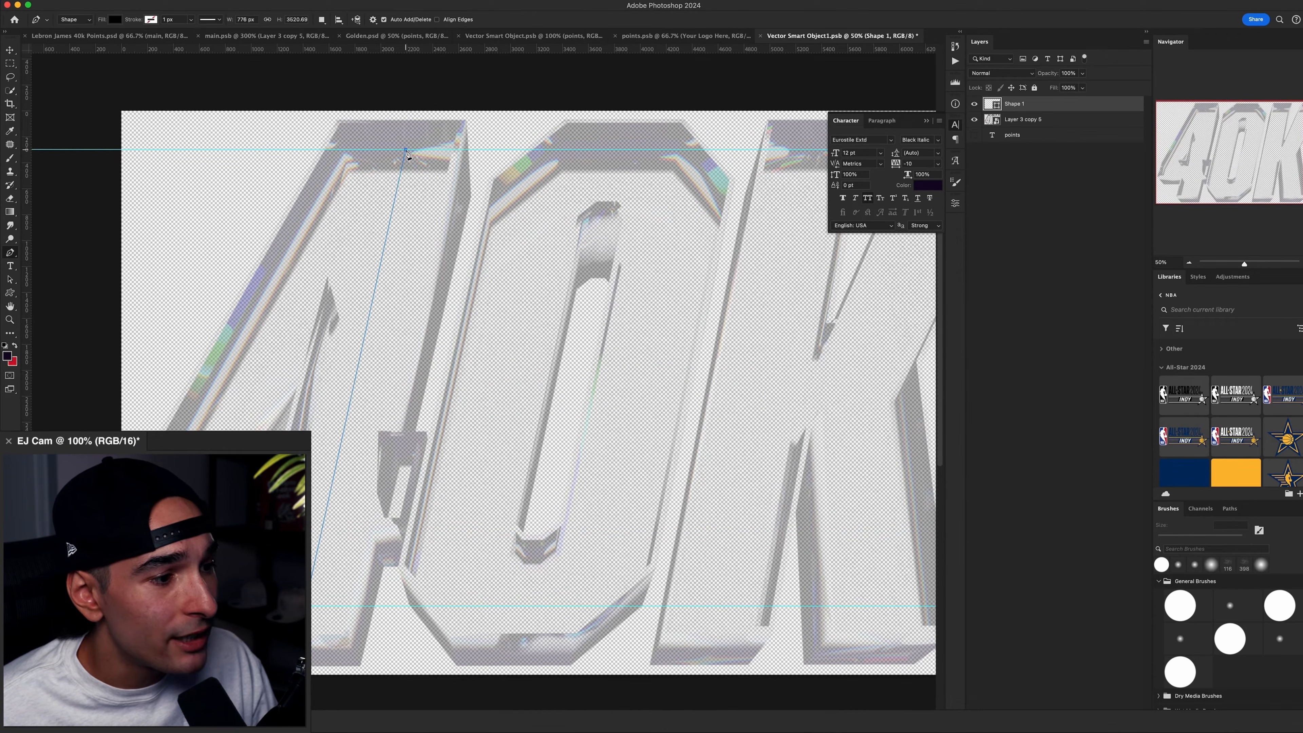
pyautogui.click(416, 150)
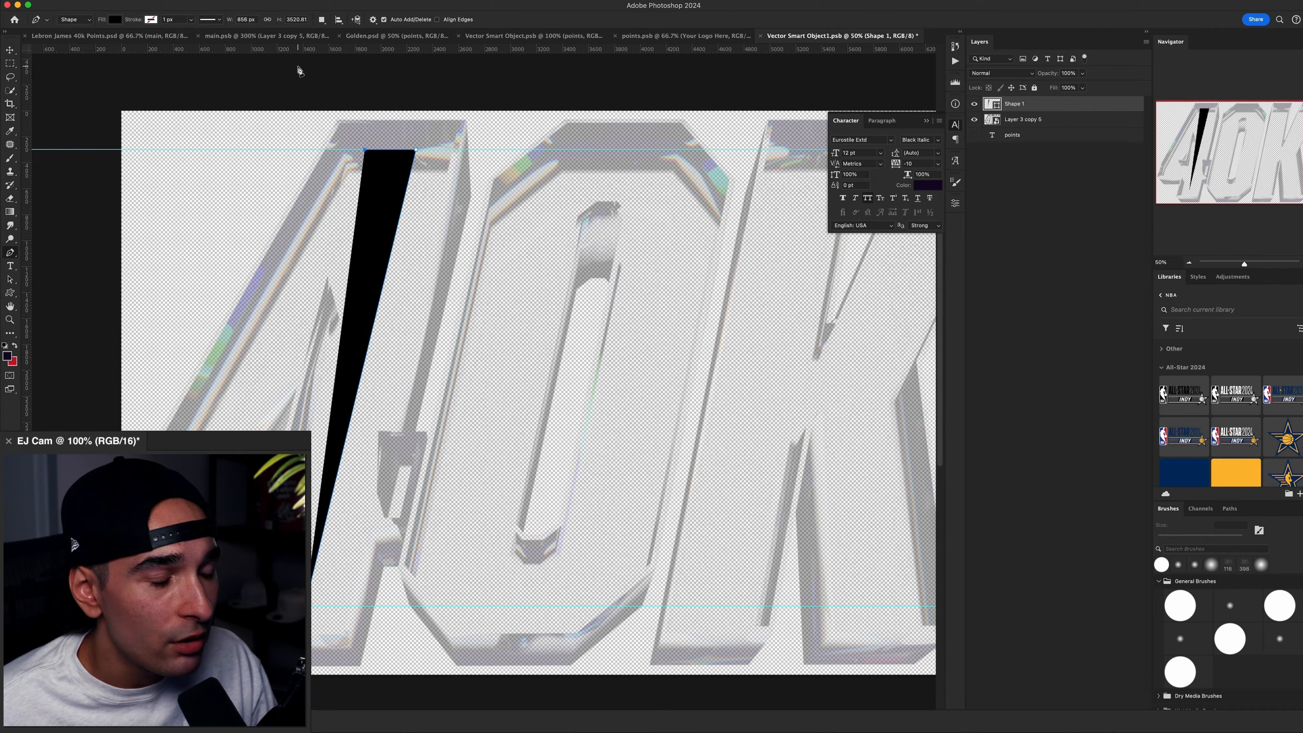
pyautogui.click(114, 20)
pyautogui.click(54, 40)
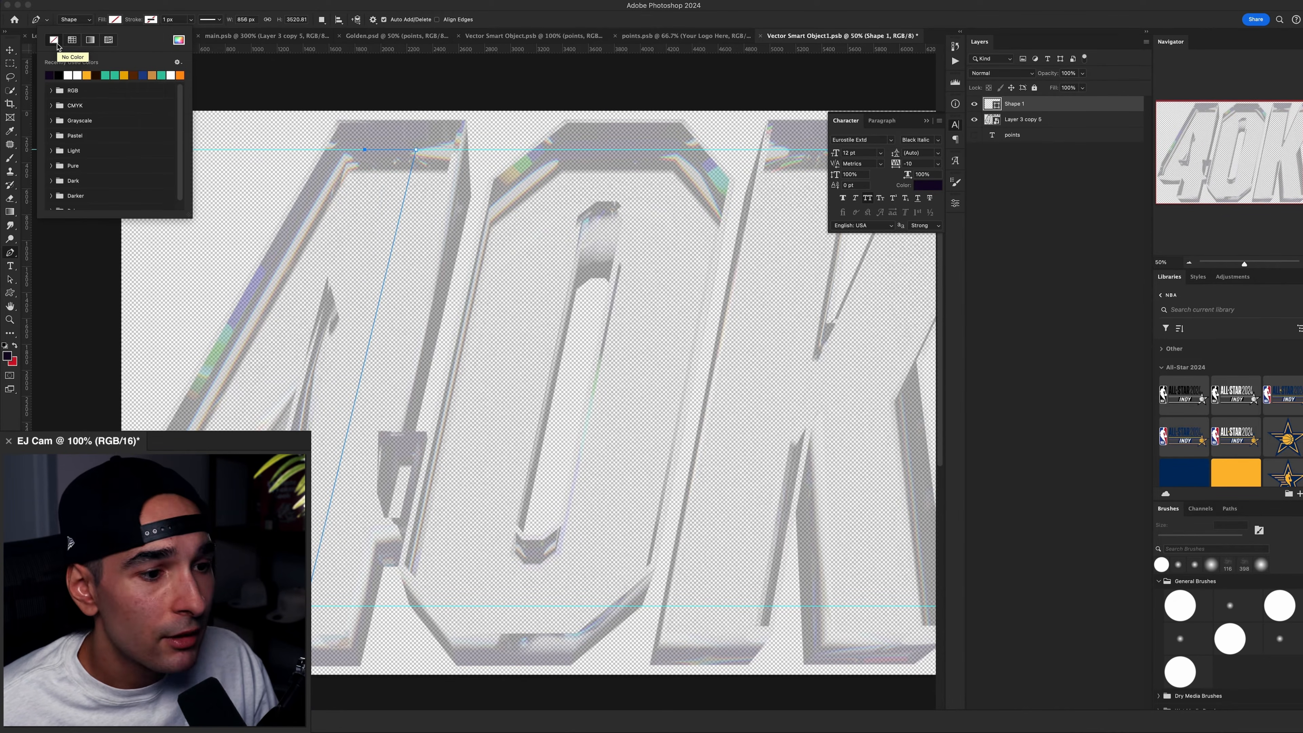
pyautogui.click(151, 20)
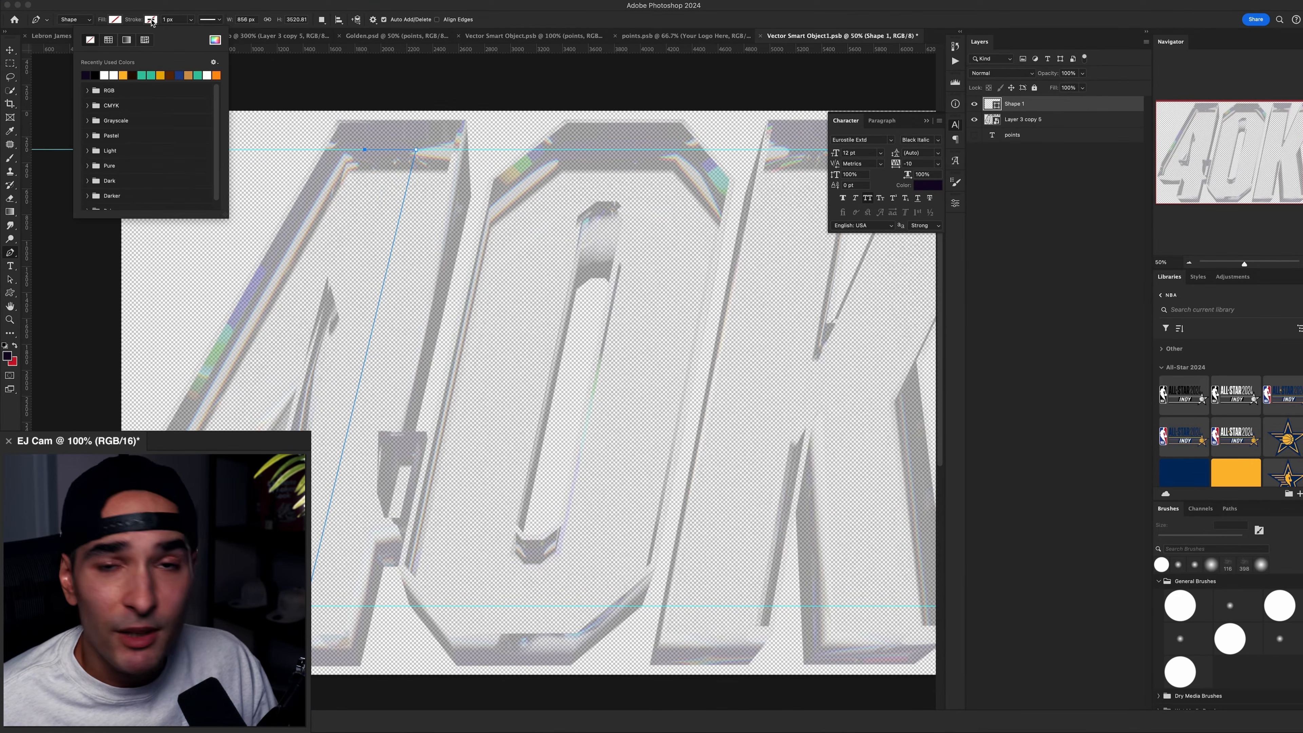
pyautogui.click(95, 74)
# Set the stroke width of the 4's line shape to 80 px.
pyautogui.click(178, 19)
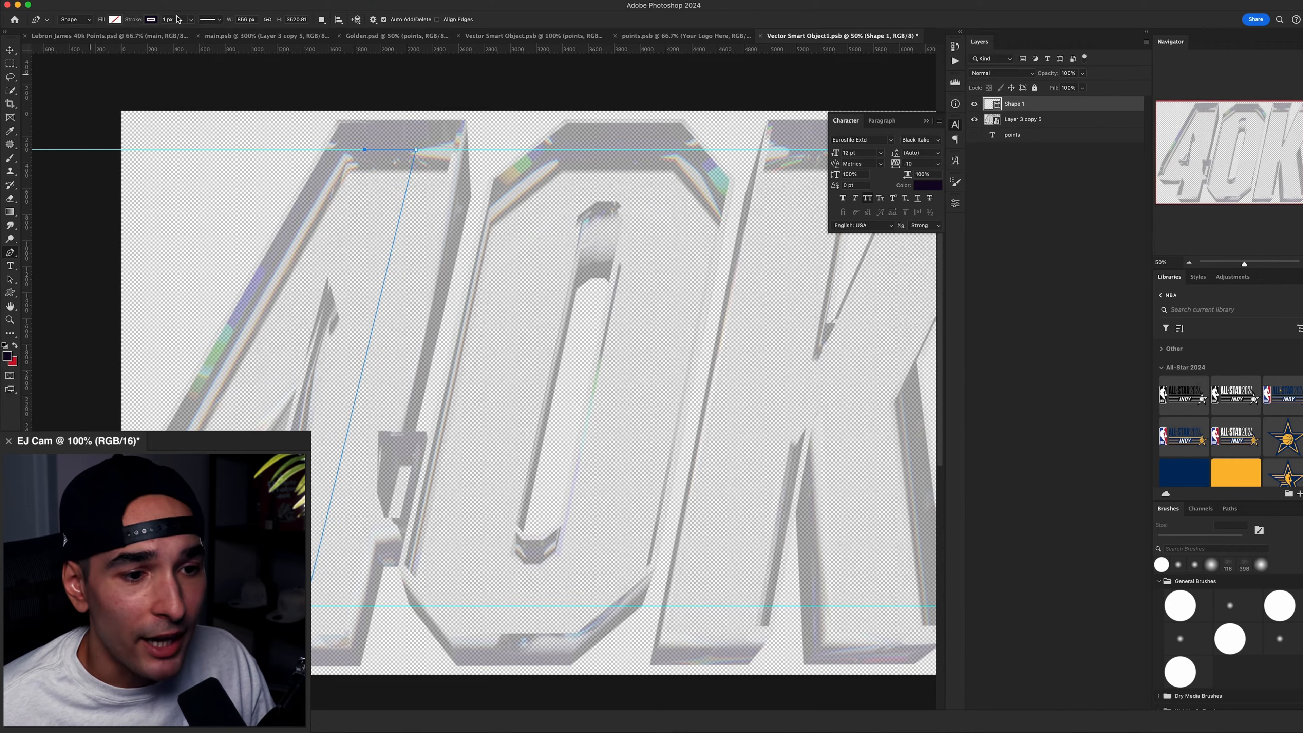
pyautogui.click(168, 20)
pyautogui.write('4')
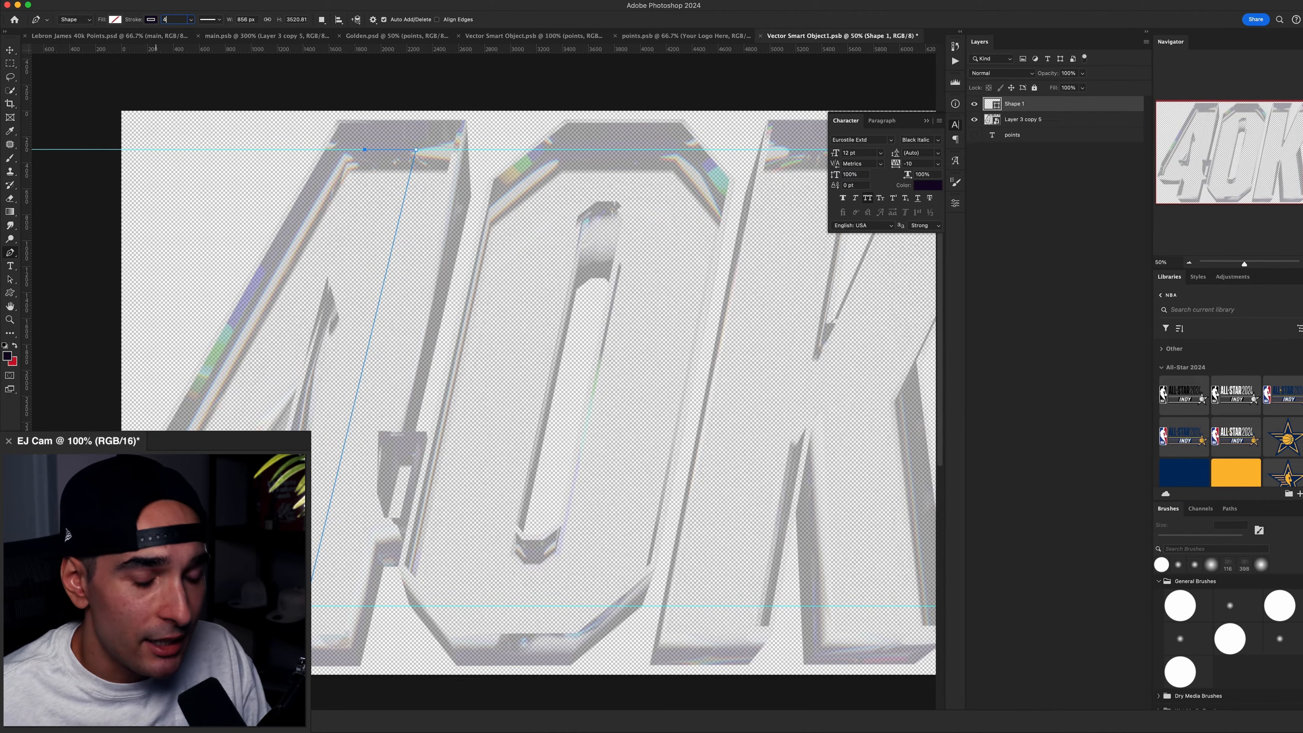
pyautogui.write('0')
pyautogui.press('Return')
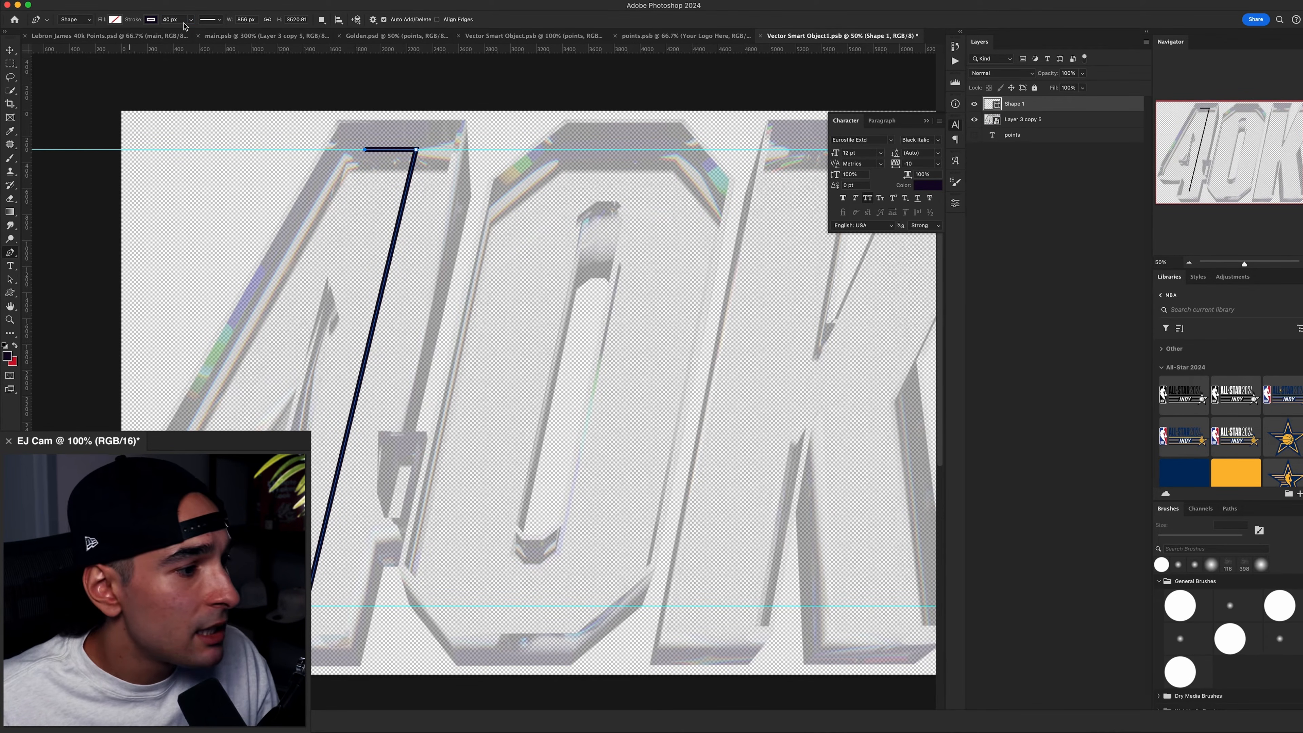
pyautogui.moveTo(181, 20); pyautogui.dragTo(41, 19)
pyautogui.write('50')
pyautogui.press('Return')
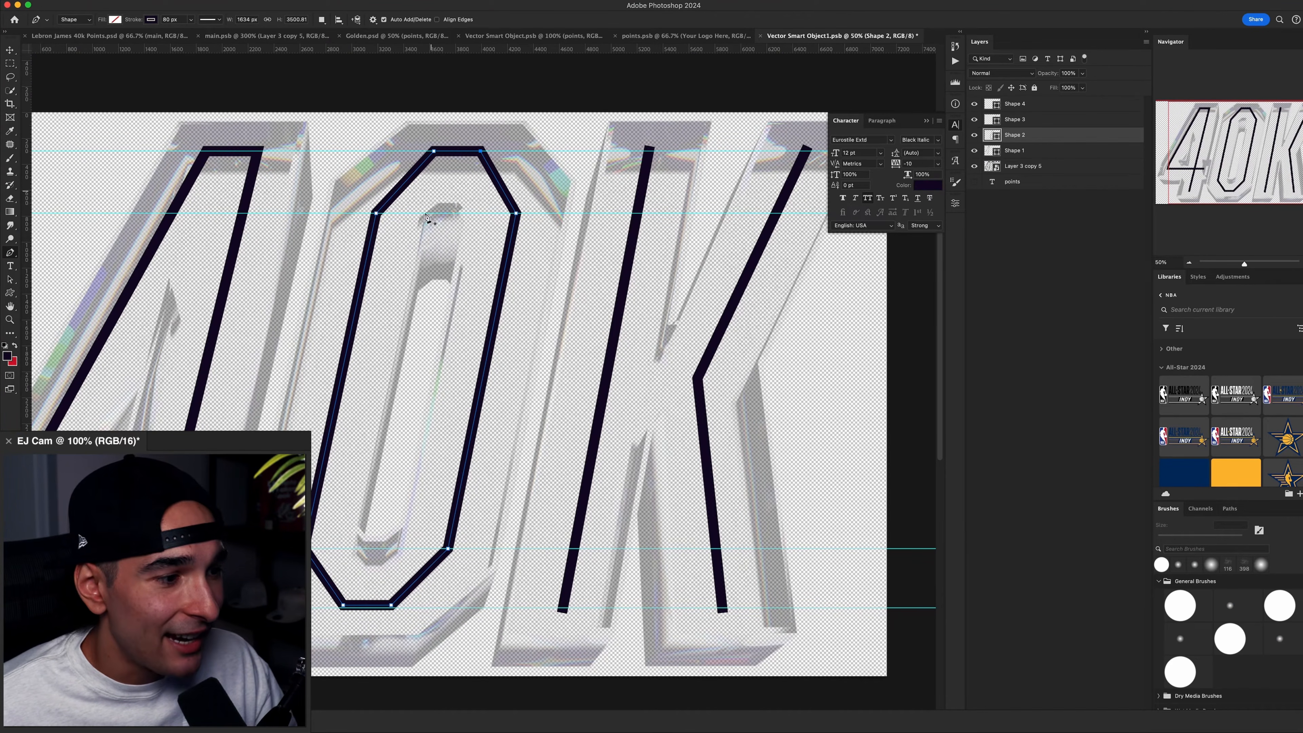
# Finish the path of the 0 and hide the Layer 3 copy 5 reference lettering beneath the line shapes.
pyautogui.press('Return')
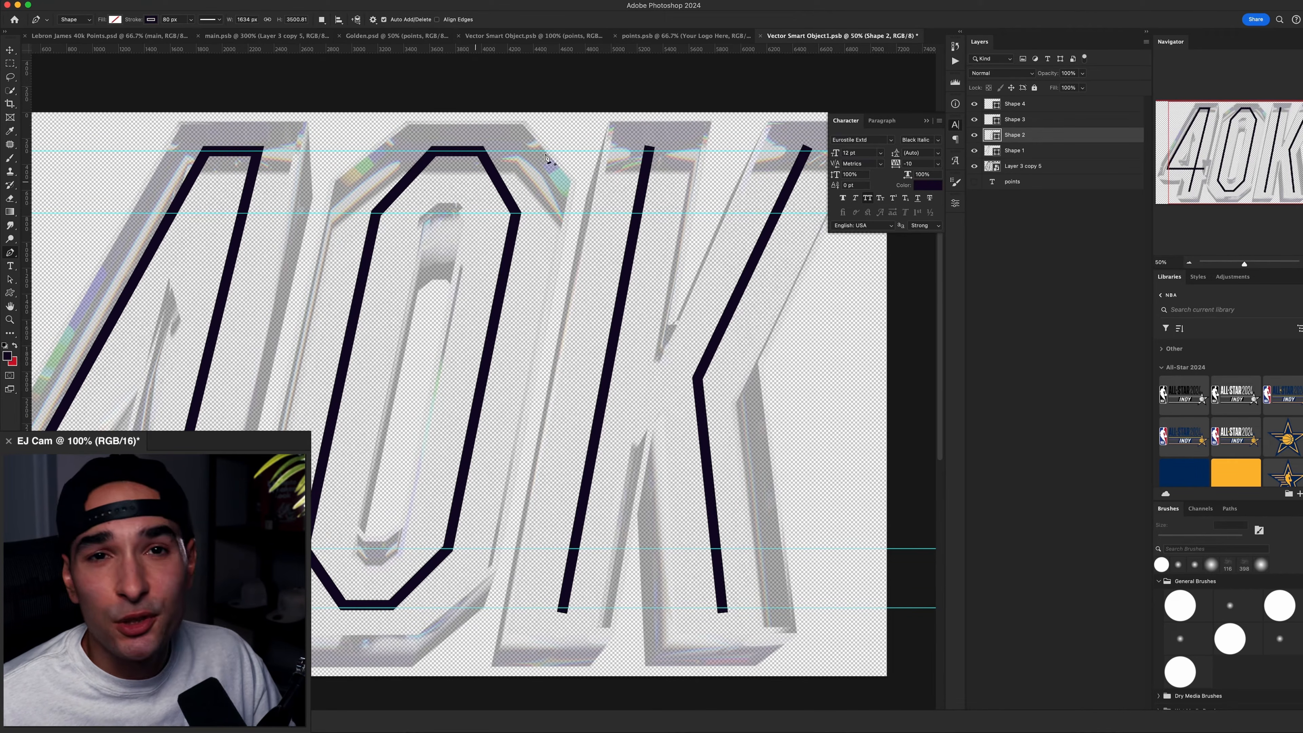
pyautogui.click(1189, 262)
pyautogui.click(1189, 263)
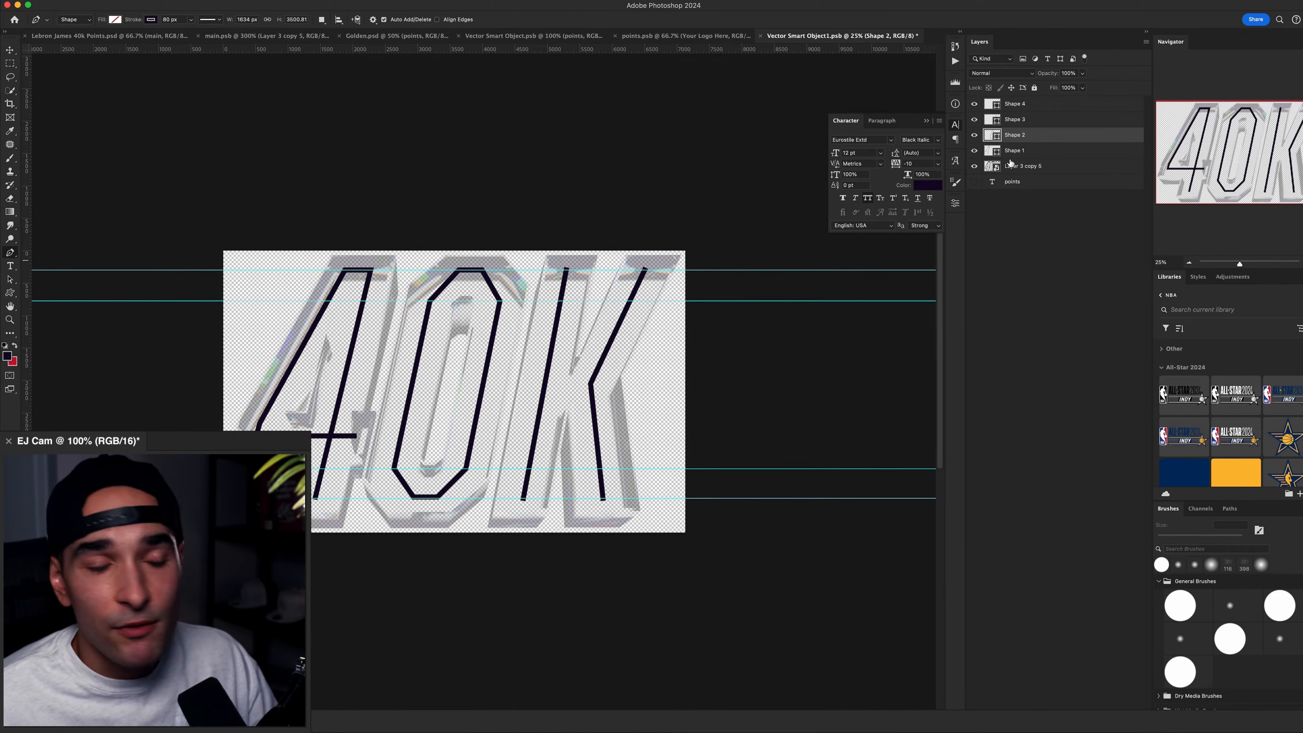
pyautogui.click(974, 167)
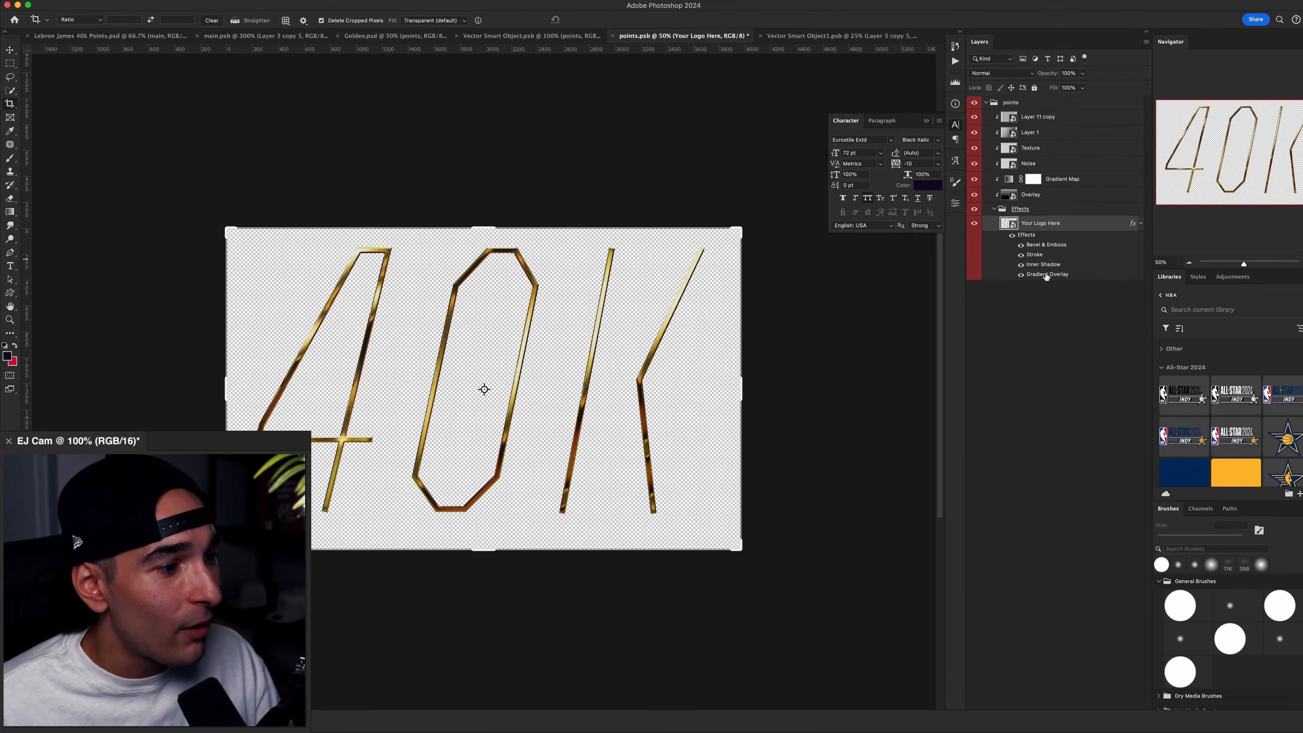
# Reposition the Gradient Overlay on the gold 40K outline's Your Logo Here layer and save points.psb.
pyautogui.doubleClick(1044, 274)
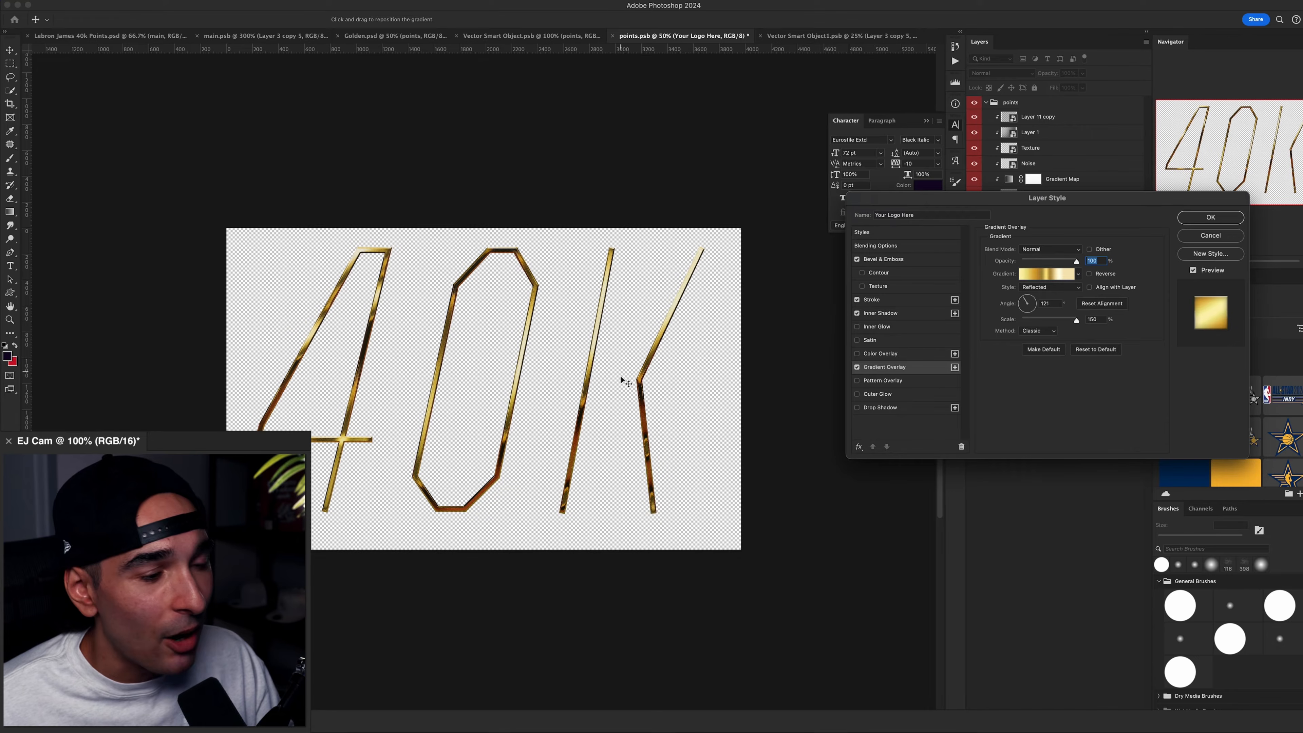
pyautogui.moveTo(622, 379); pyautogui.dragTo(619, 373)
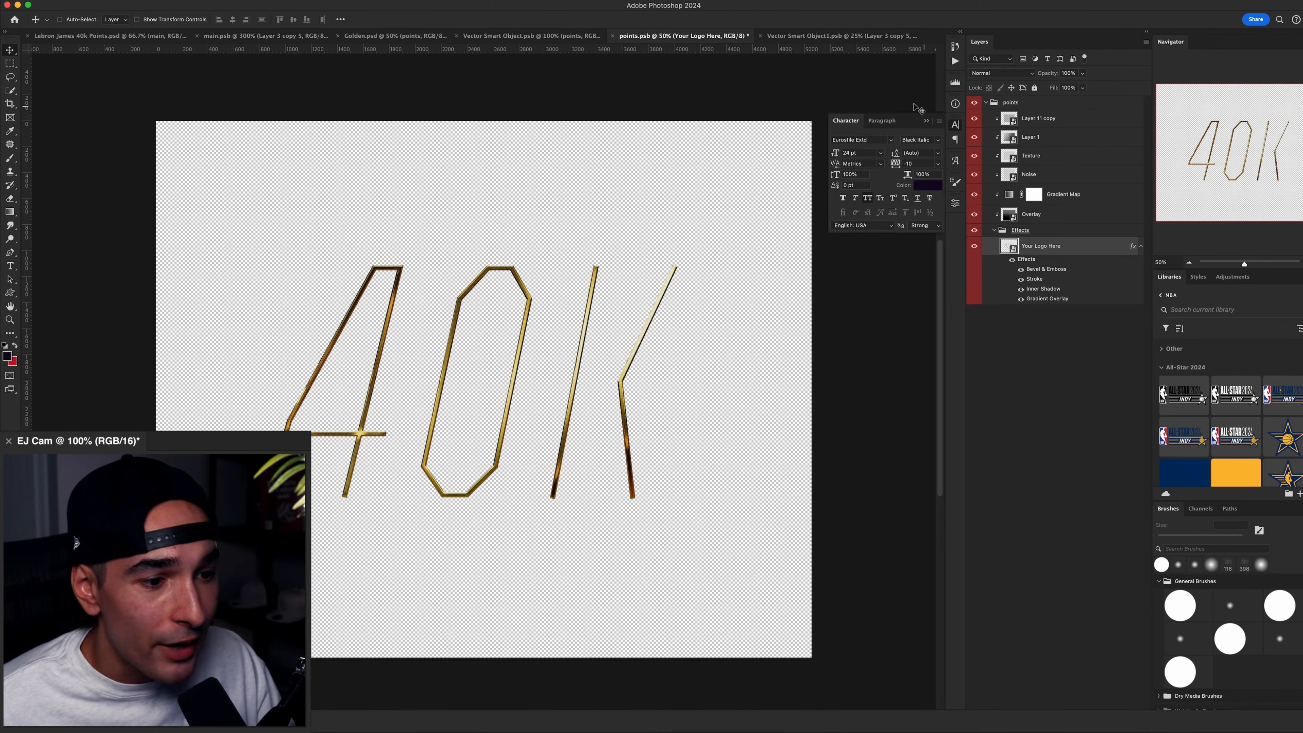
pyautogui.press('super+s')
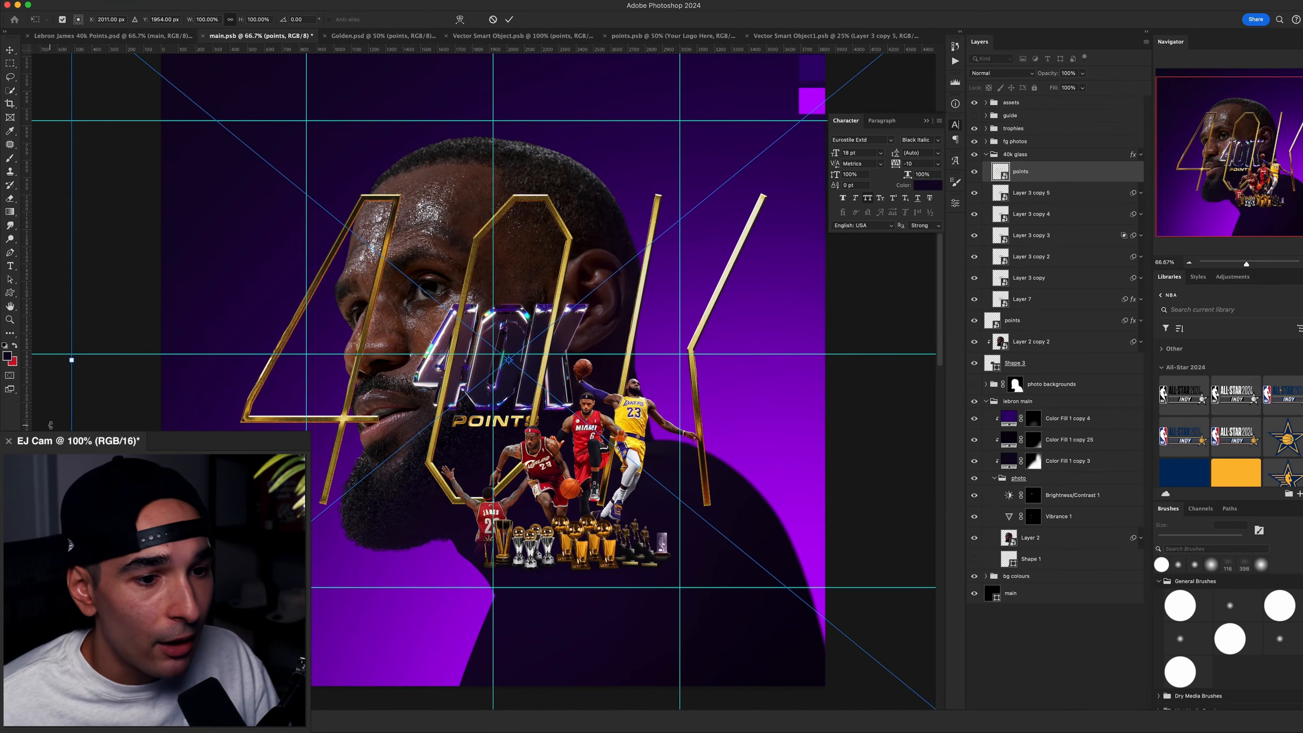
# Scale the gold 40K outline to about 28% and fit it inside the glass 40K letters in main.psb.
pyautogui.moveTo(241, 354); pyautogui.dragTo(276, 361)
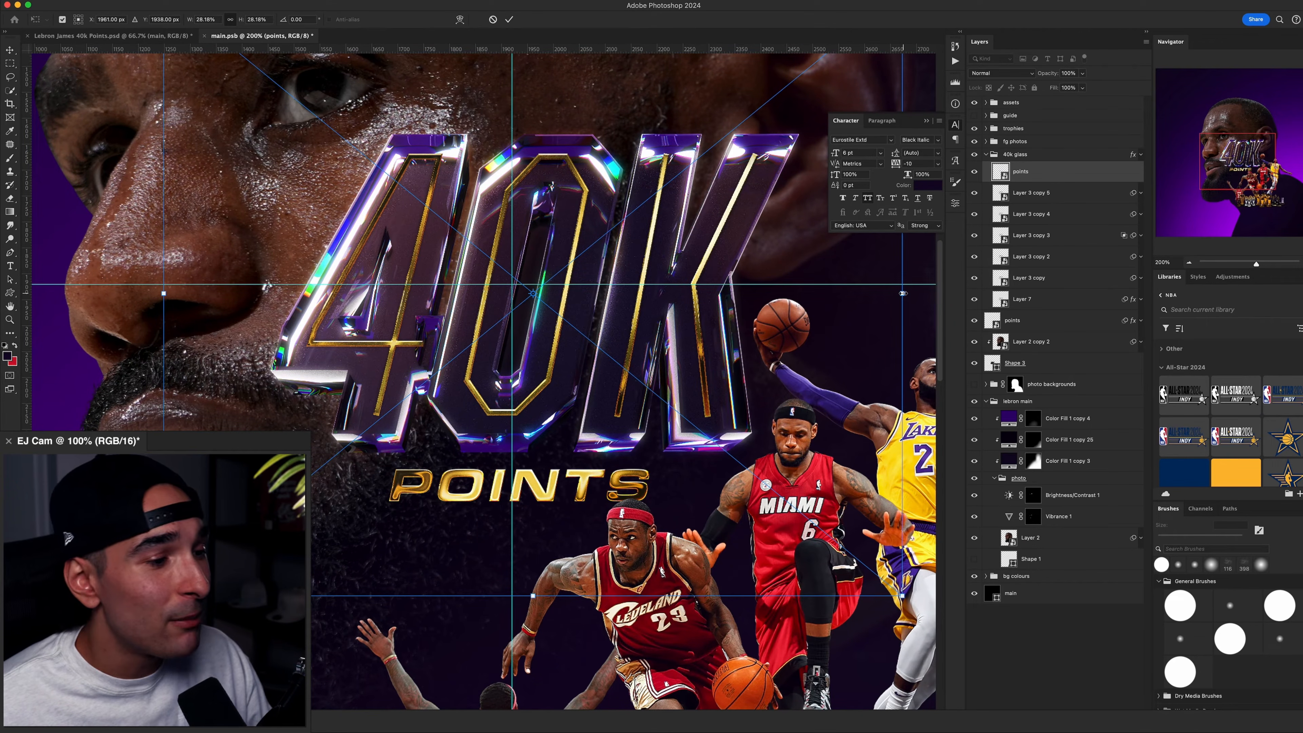
pyautogui.press('Return')
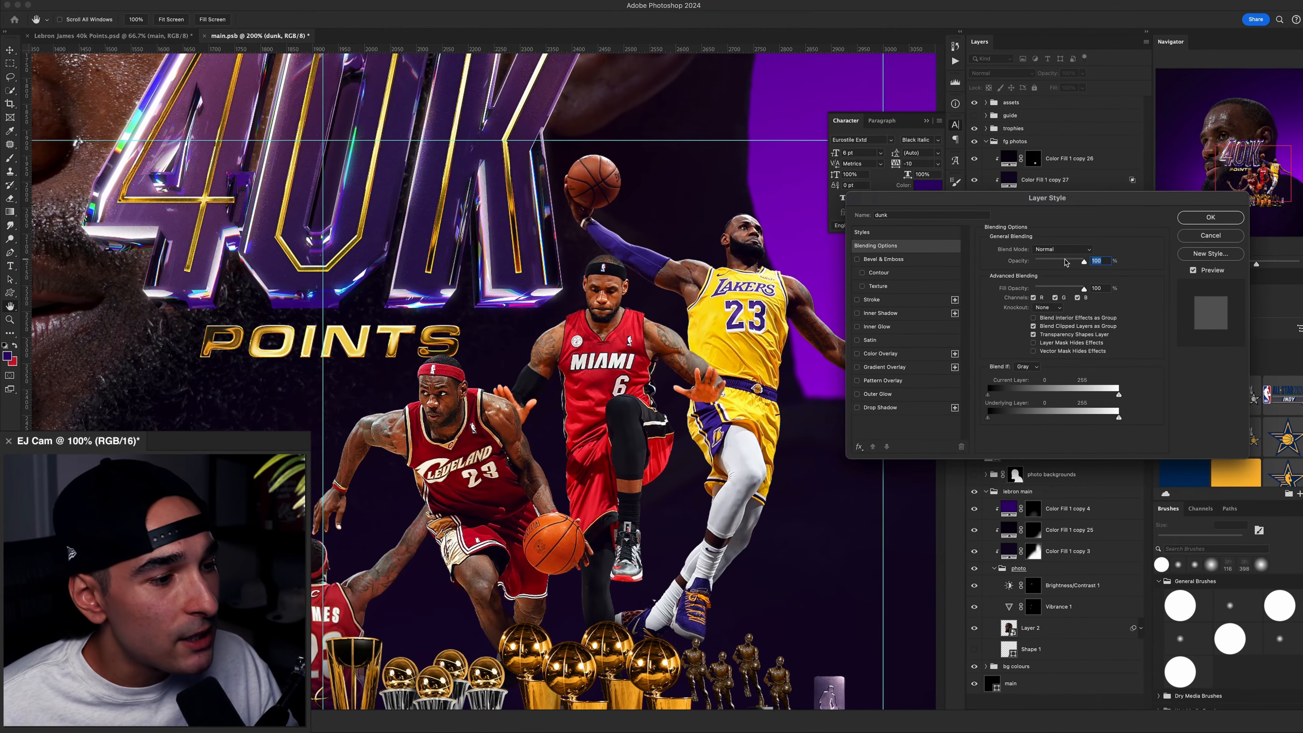
# Add an Inner Glow with the Color Dodge blend mode to the dunk player layer.
pyautogui.click(887, 327)
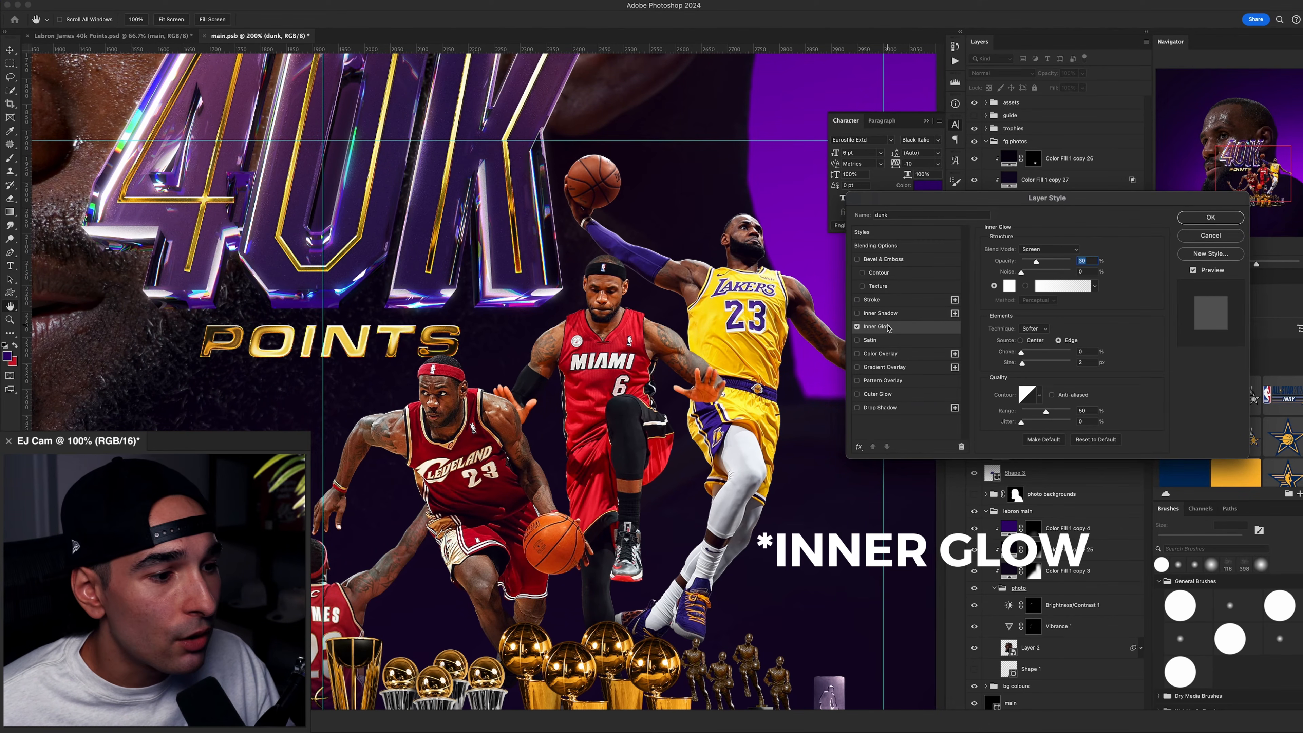
pyautogui.click(1047, 249)
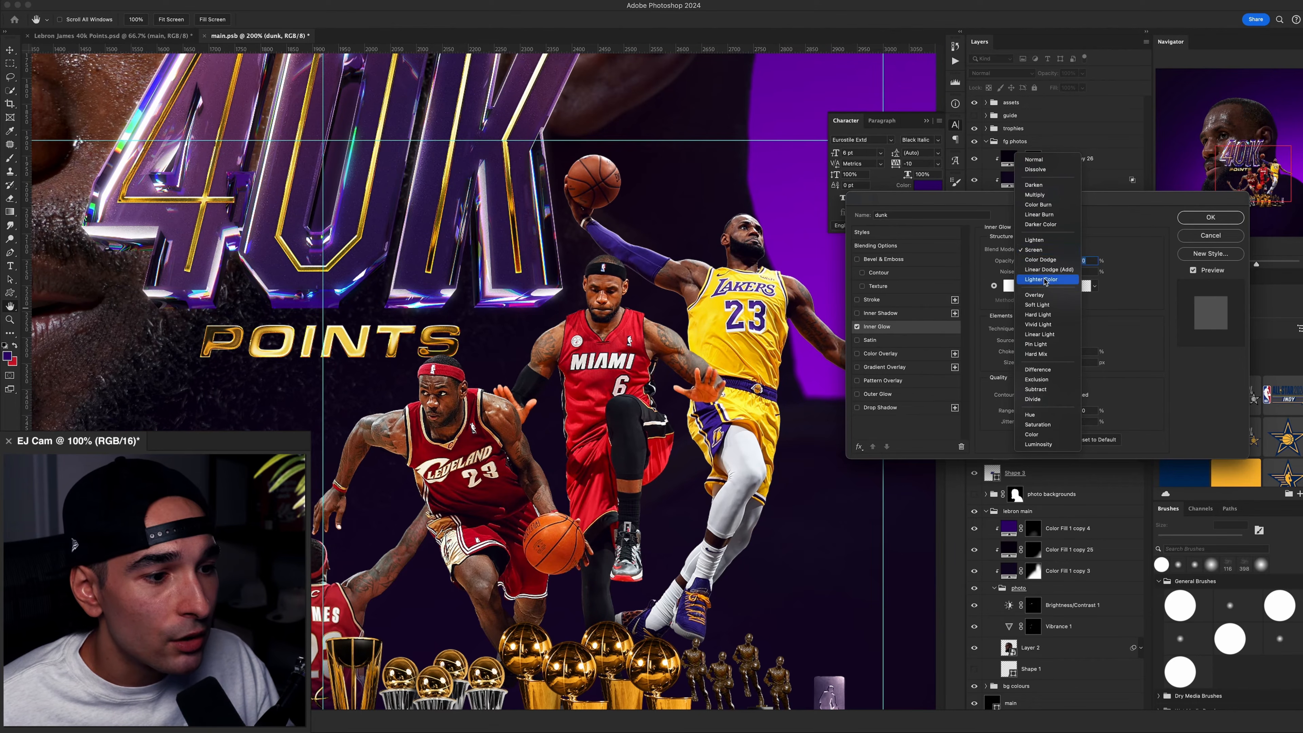
pyautogui.click(1044, 262)
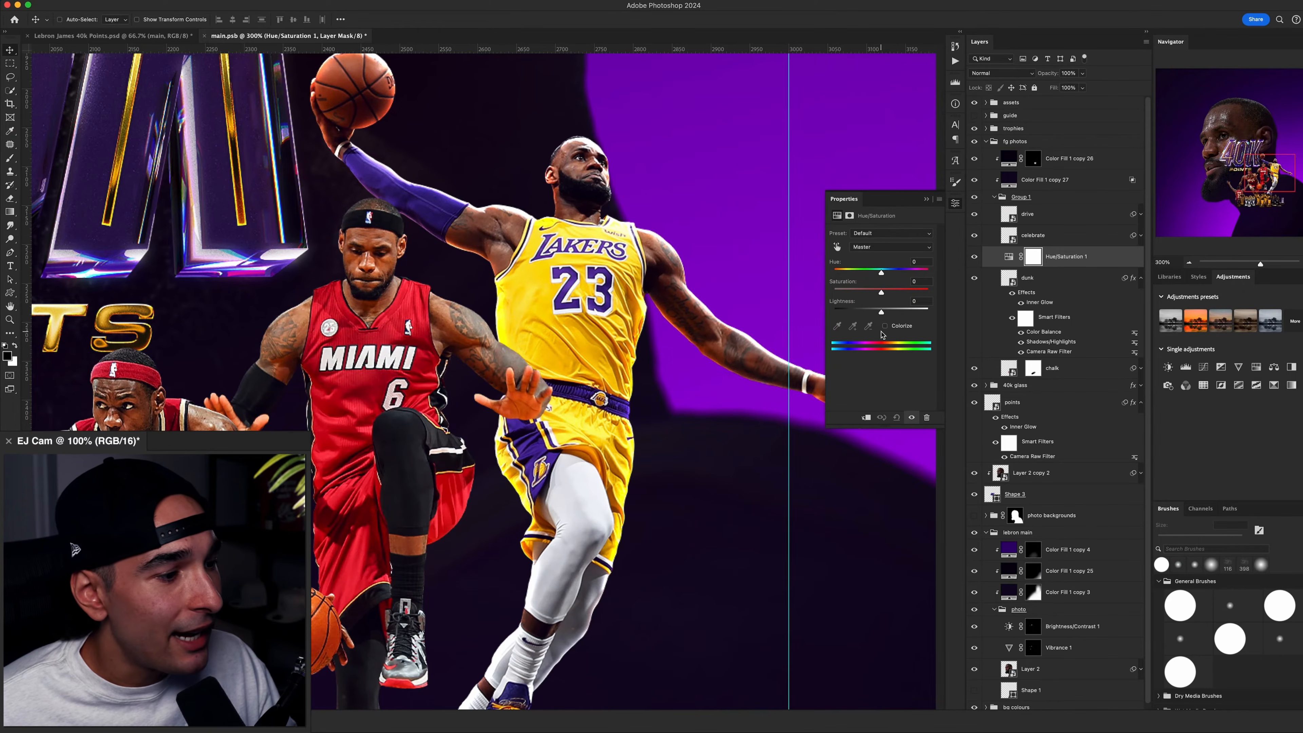
# Colorize the dunk player's Hue/Saturation adjustment with Hue 295 and Saturation 89, and split its Underlying Layer Blend If shadow slider.
pyautogui.click(885, 326)
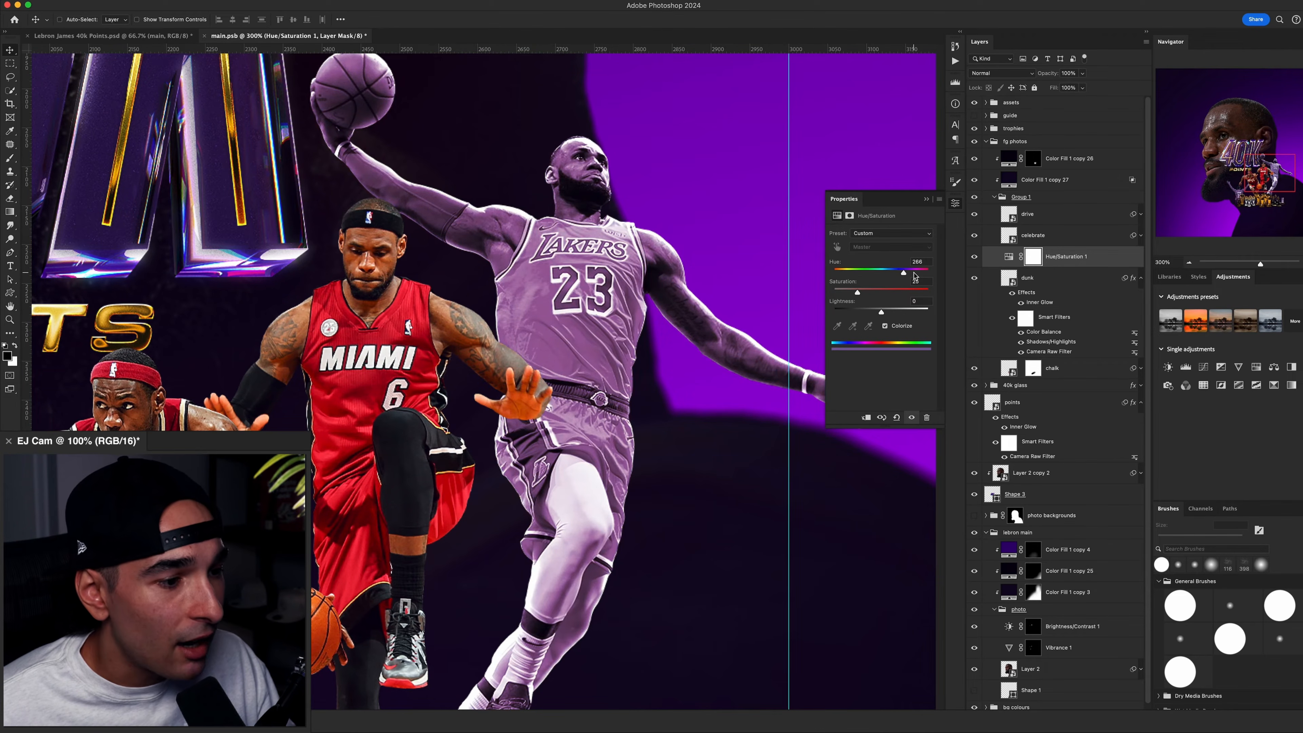
pyautogui.click(913, 292)
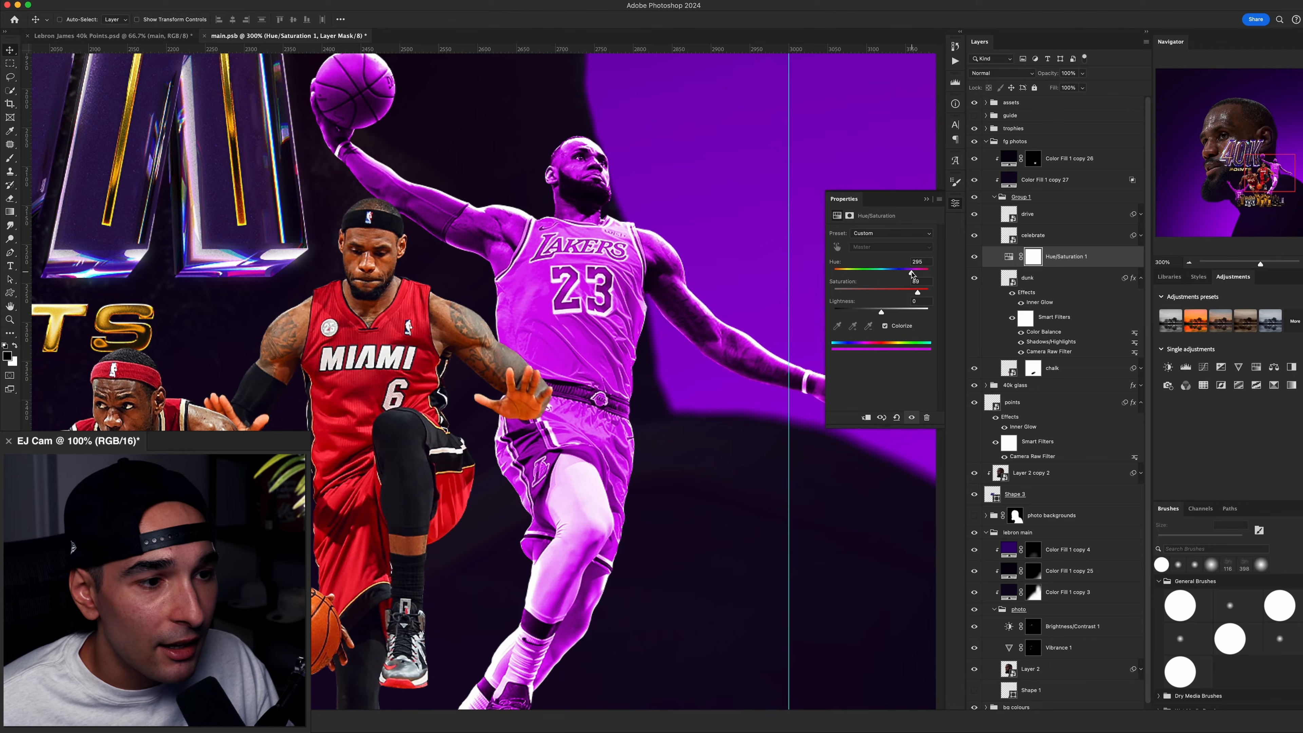
pyautogui.doubleClick(1108, 264)
pyautogui.moveTo(1008, 417); pyautogui.dragTo(1061, 416)
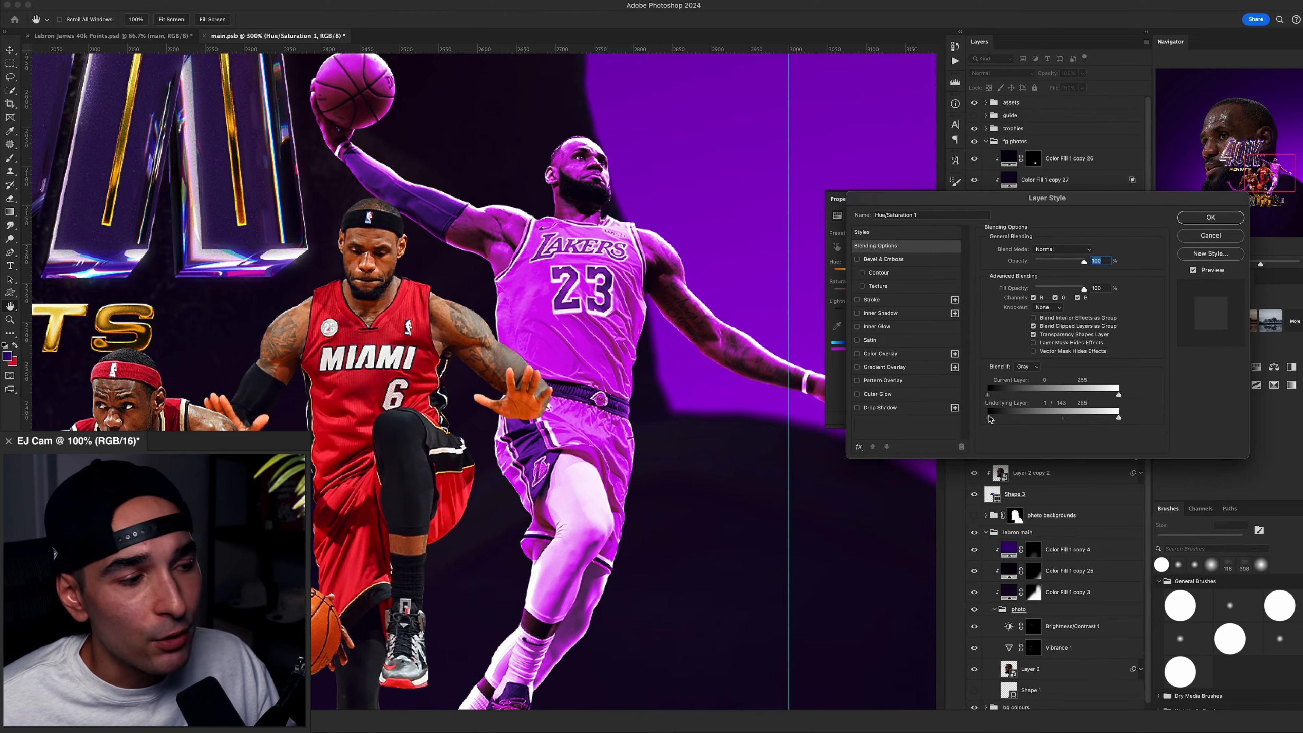
pyautogui.press('Return')
# Paint a purple rim light along the dunk player's leg on the black Hue/Saturation 1 mask.
pyautogui.click(1033, 256)
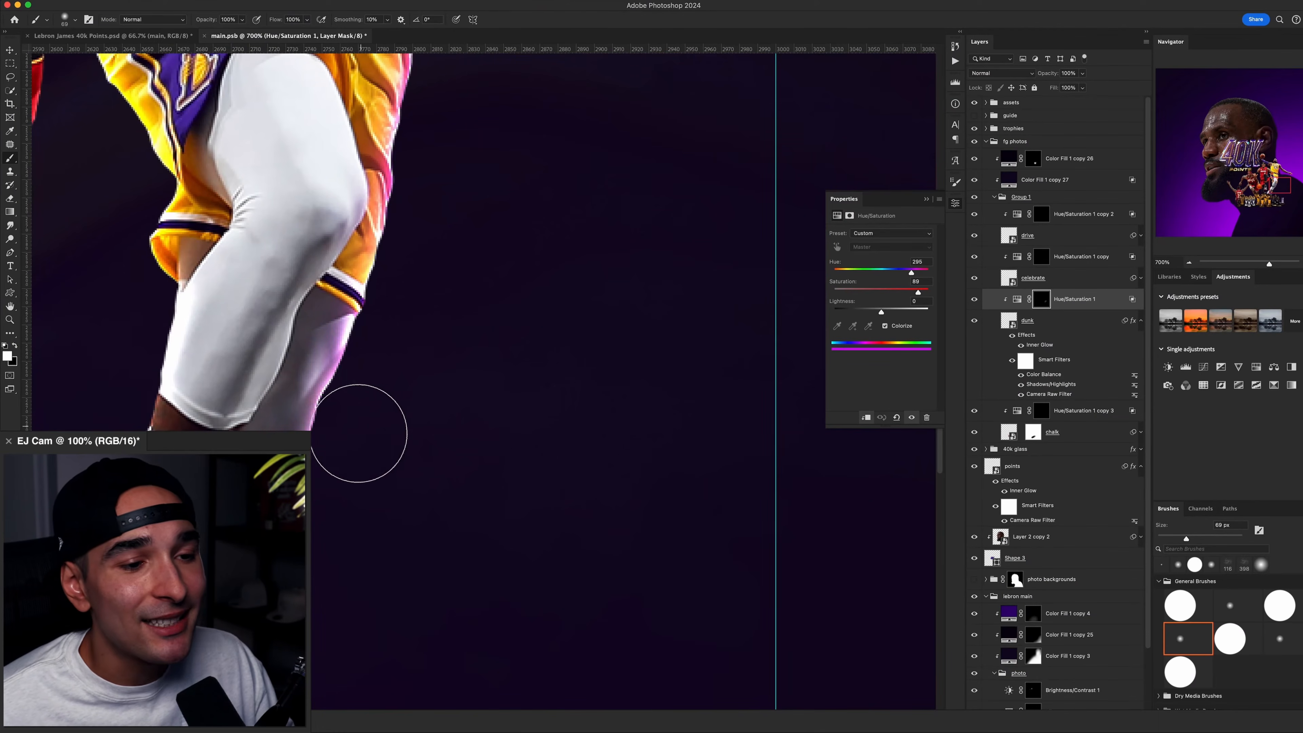
pyautogui.moveTo(299, 447)
pyautogui.mouseDown()
pyautogui.moveTo(402, 227)
pyautogui.moveTo(390, 221)
pyautogui.moveTo(344, 412)
pyautogui.mouseUp()
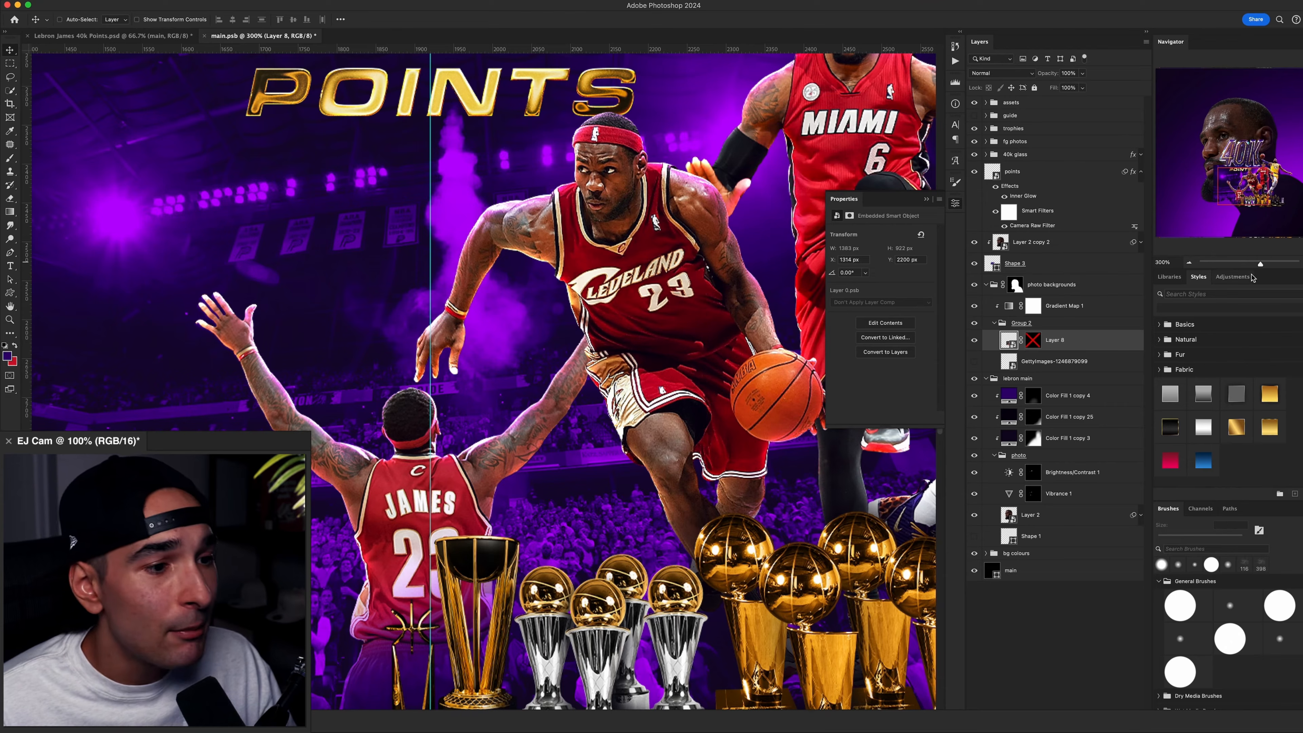
# Set the opacity of Group 2 in photo backgrounds to 60% and enable the Layer 8 mask.
pyautogui.click(1190, 262)
pyautogui.click(1189, 263)
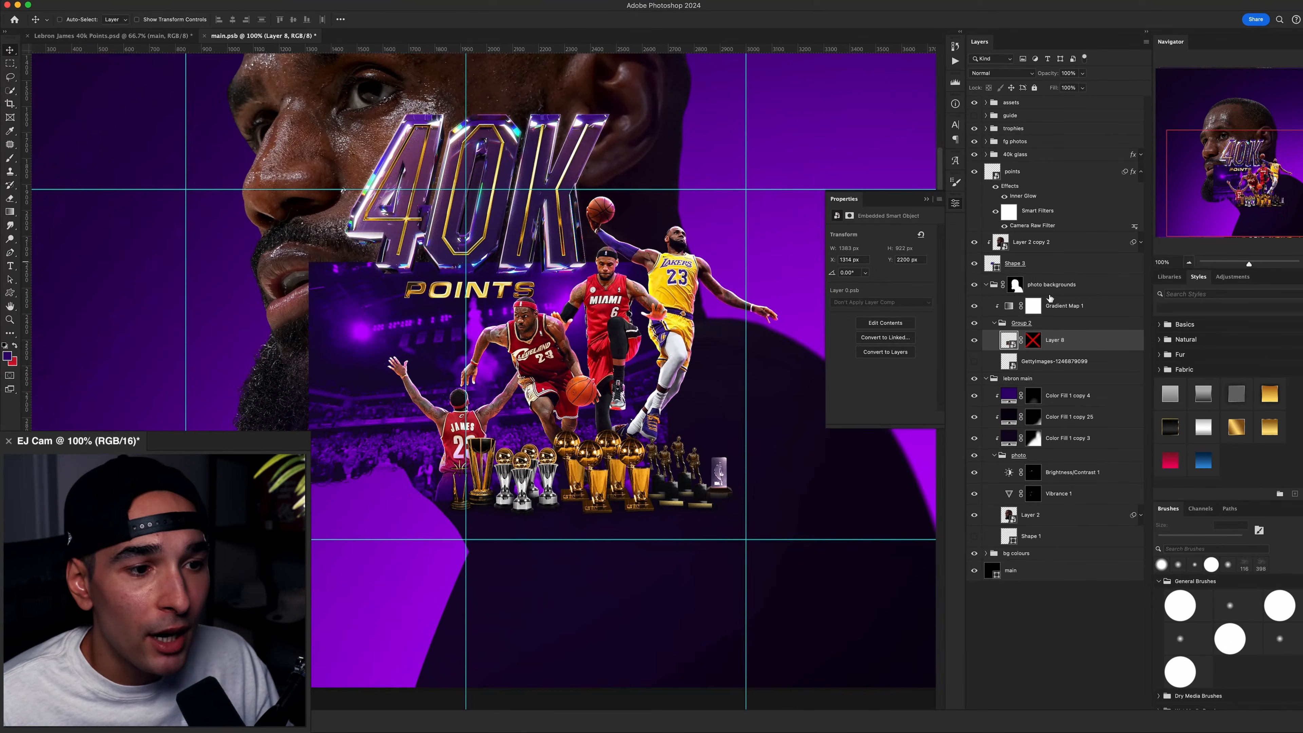
pyautogui.click(1026, 325)
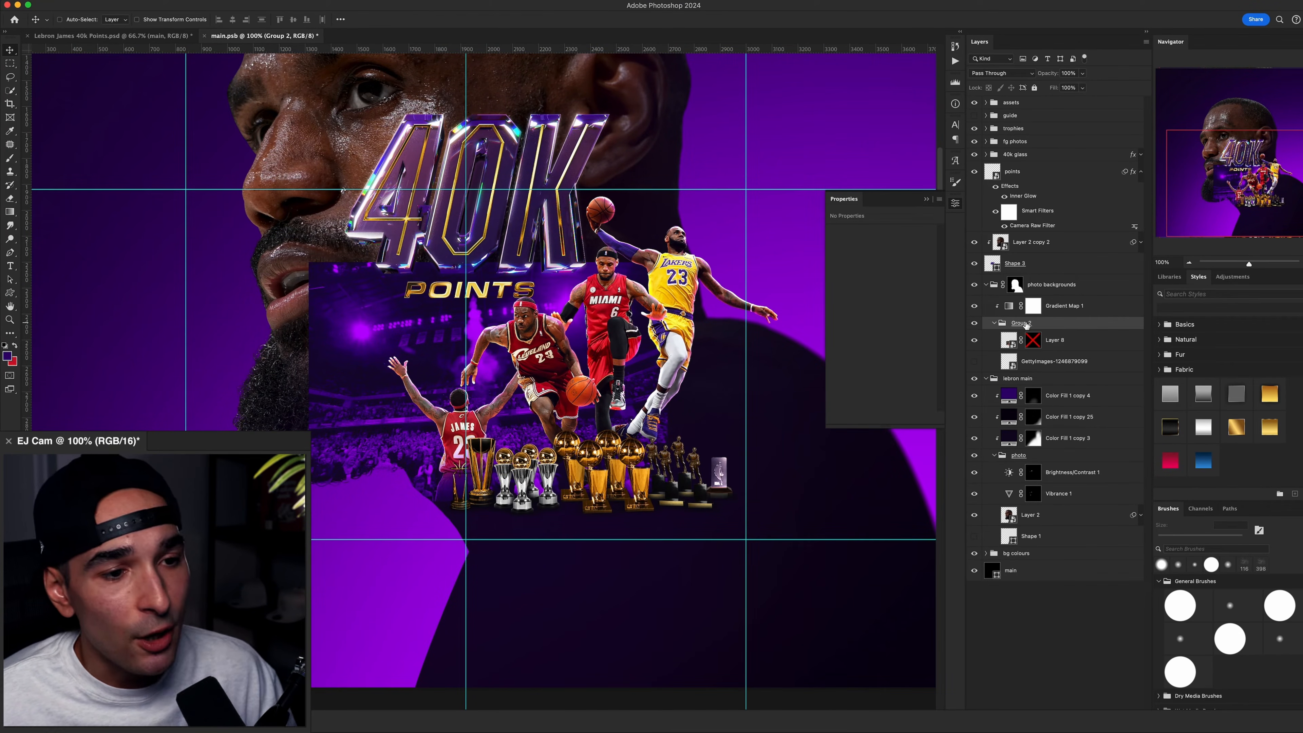
pyautogui.press('7')
pyautogui.press('5')
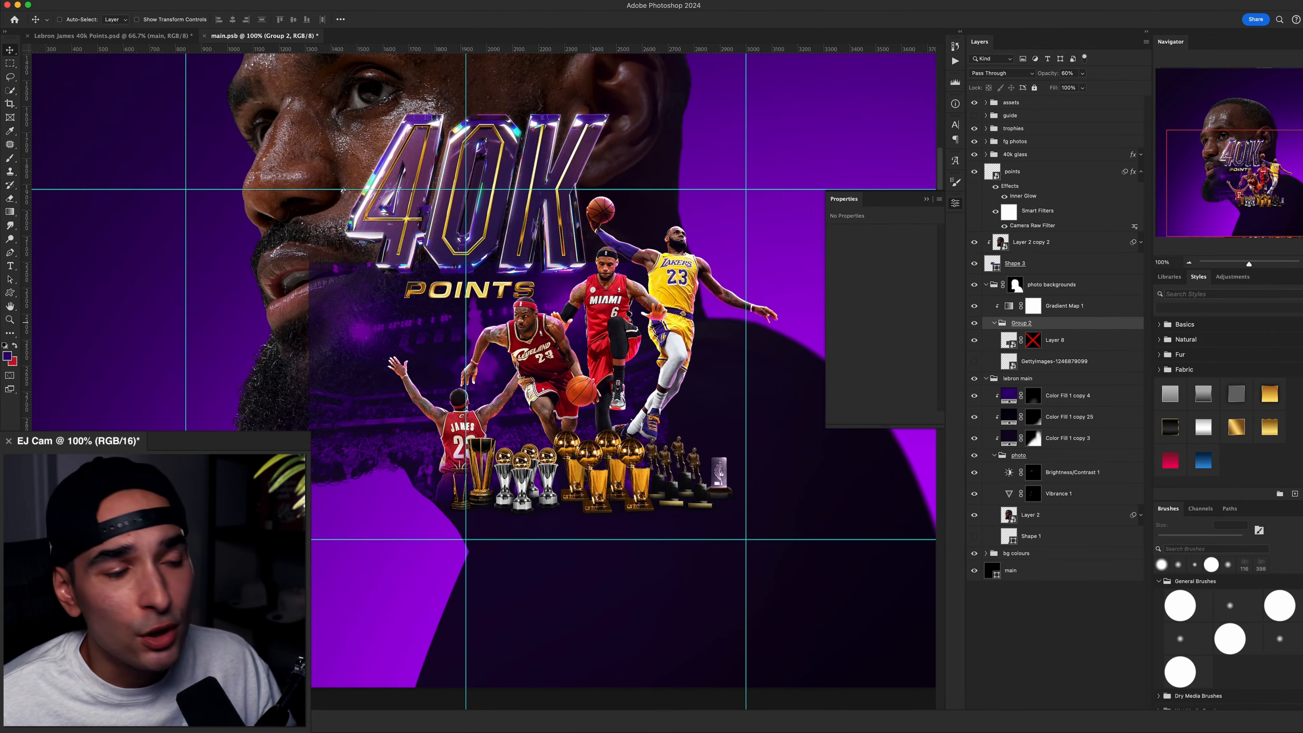
pyautogui.press('super+equal')
pyautogui.keyDown('shift'); pyautogui.click(1028, 343); pyautogui.keyUp('shift')
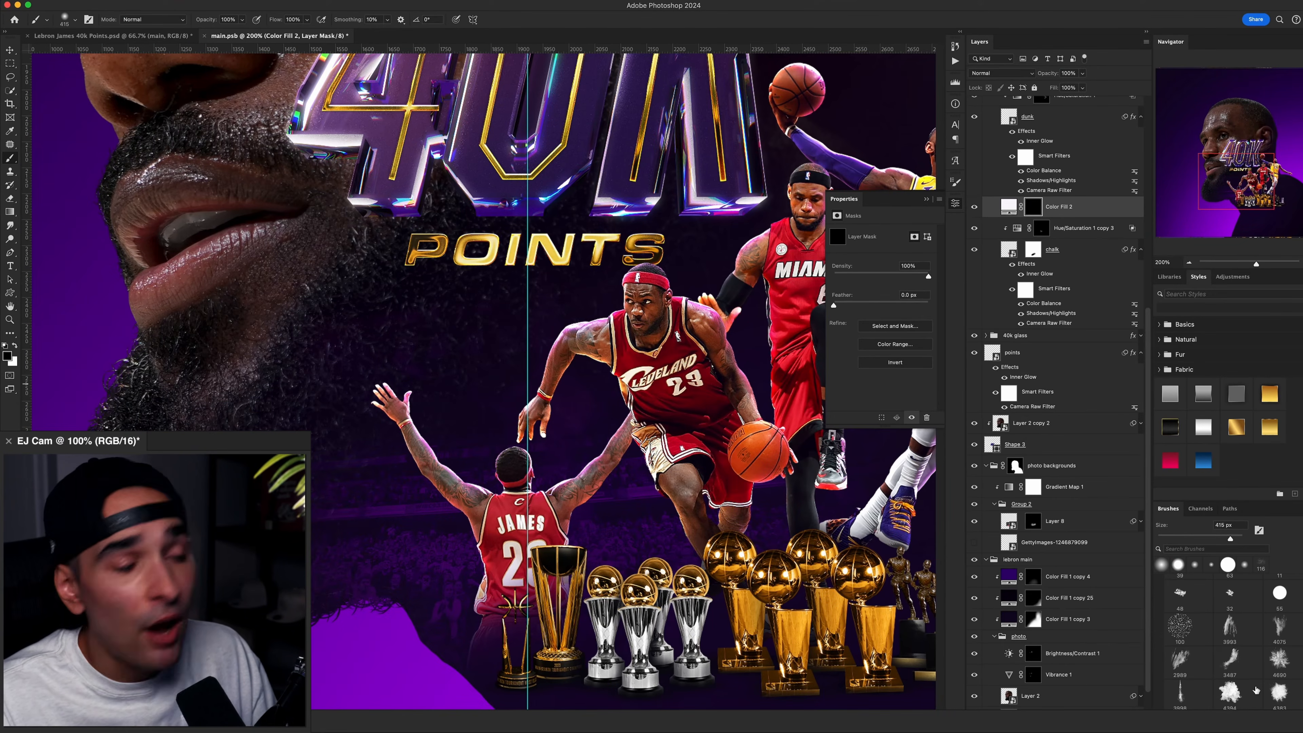
# Choose a dust brush and paint a white chalk cloud beside the Cleveland player on the Color Fill 2 mask.
pyautogui.scroll(2, 1256, 690)
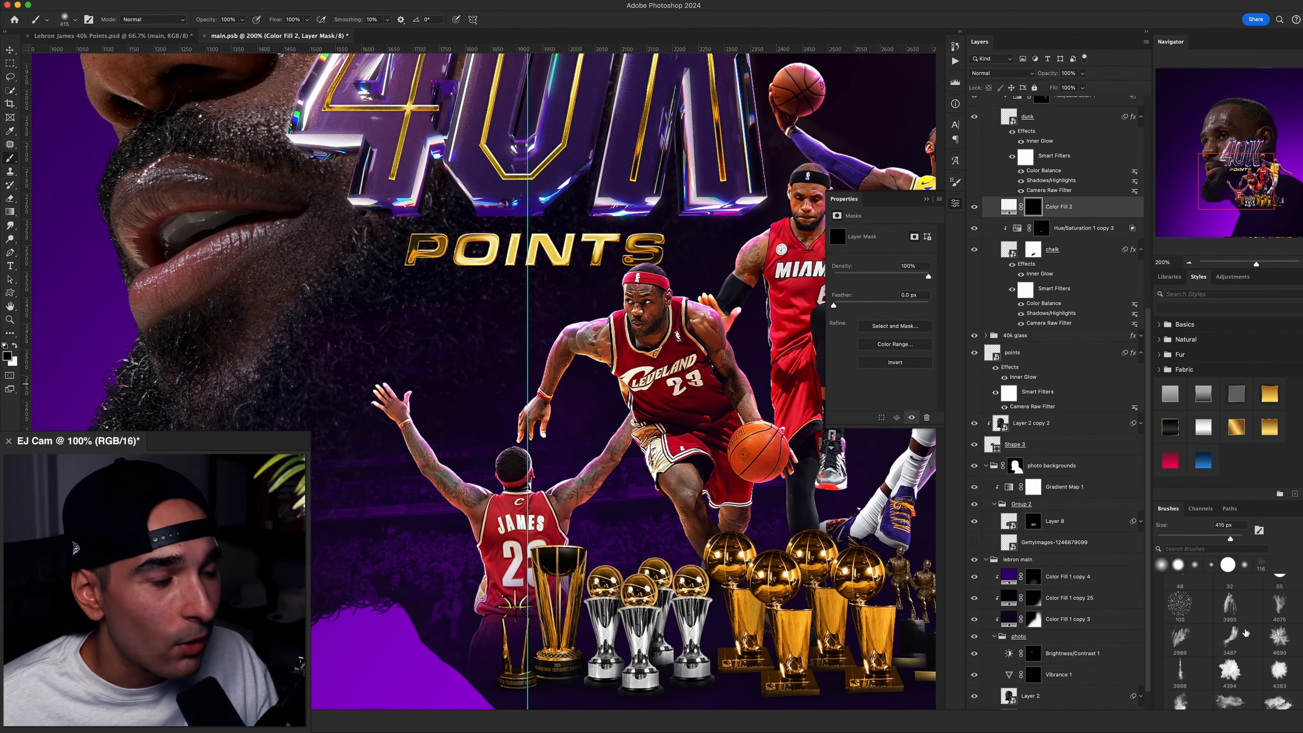
pyautogui.click(1179, 699)
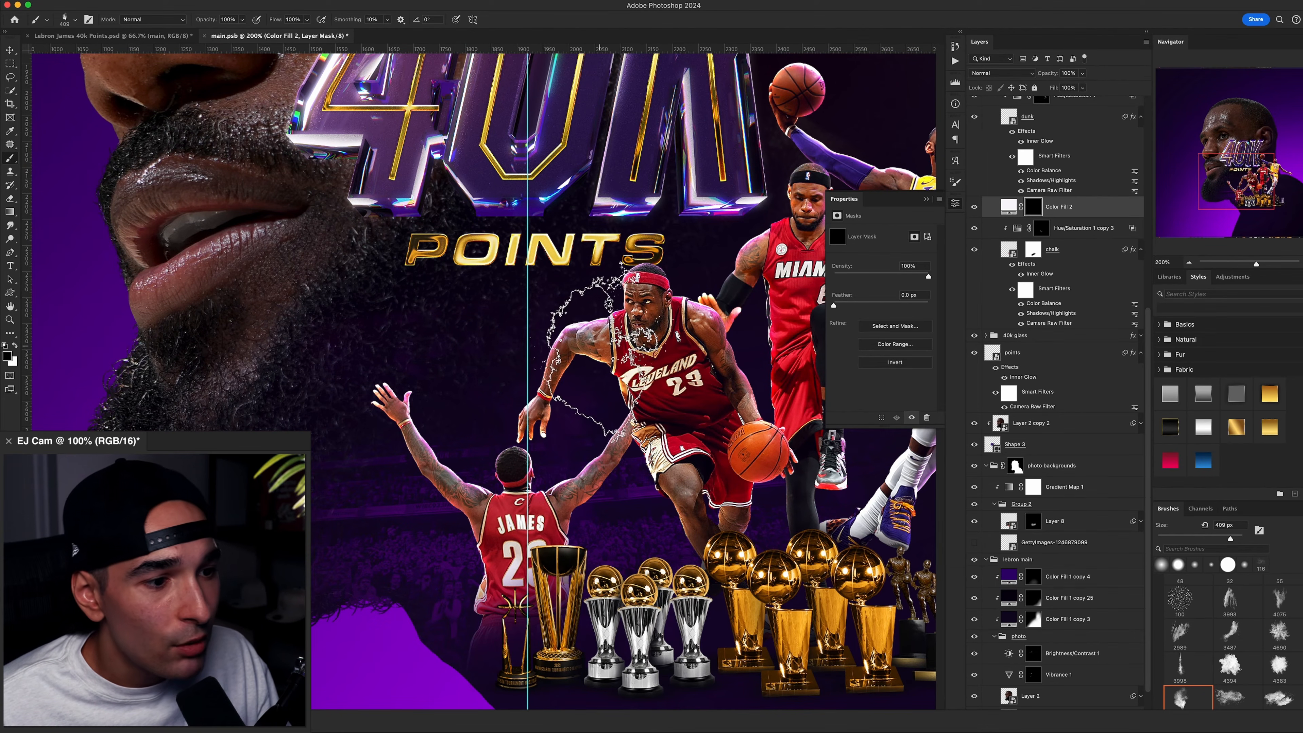
pyautogui.rightClick(591, 353)
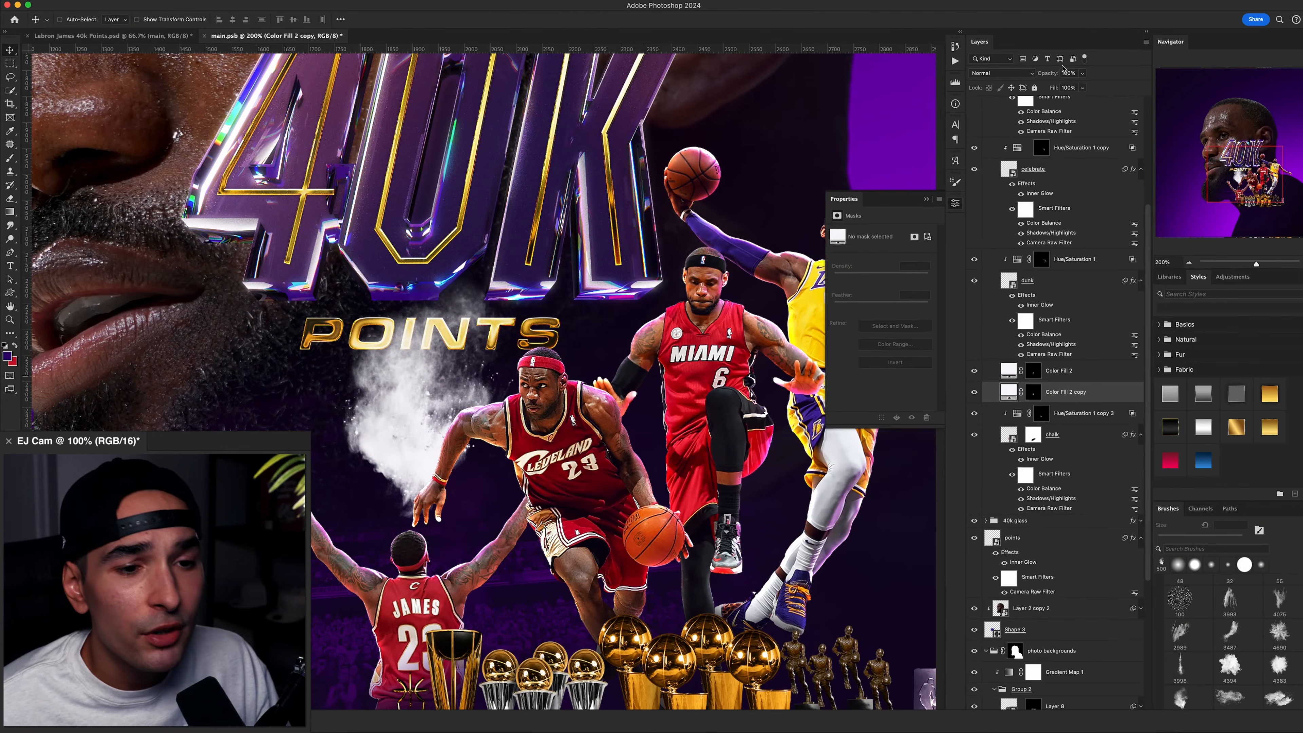
# Set the Color Fill 2 copy layer to Vivid Light at 34% opacity and check the chalk by toggling Color Fill 2.
pyautogui.click(1023, 74)
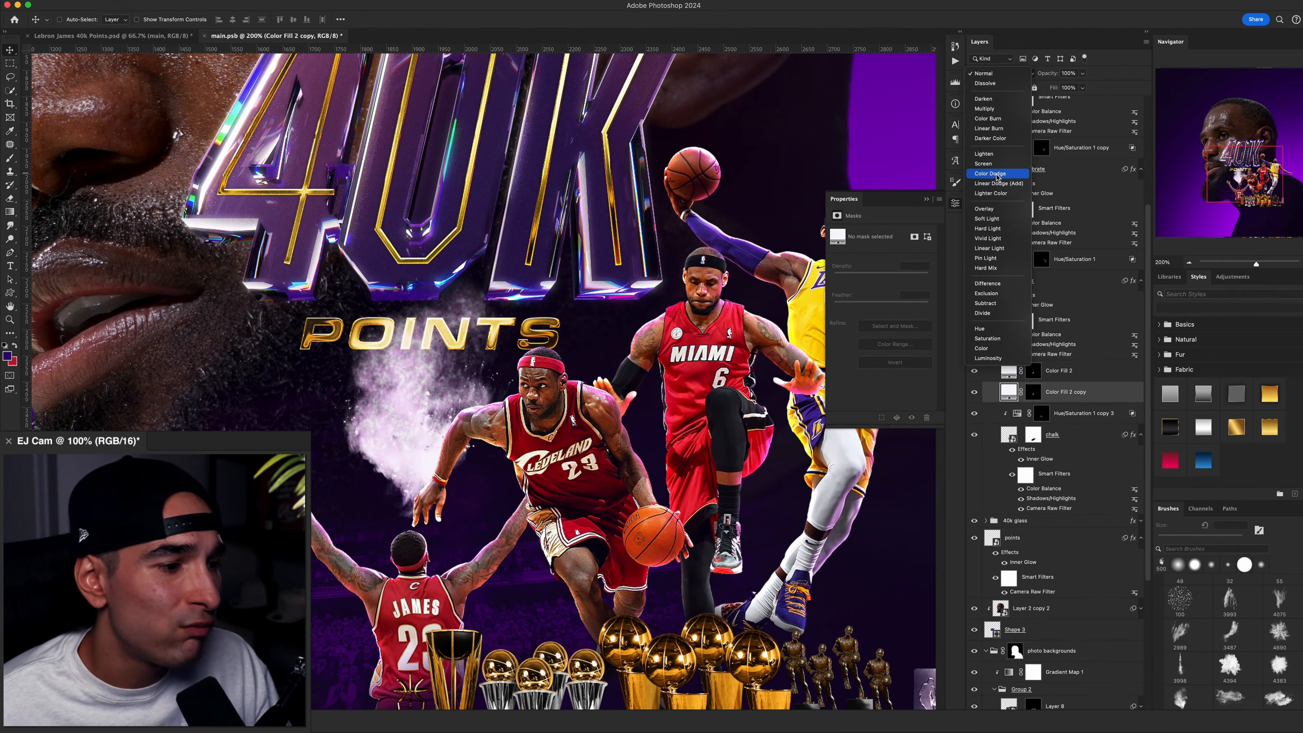
pyautogui.click(992, 174)
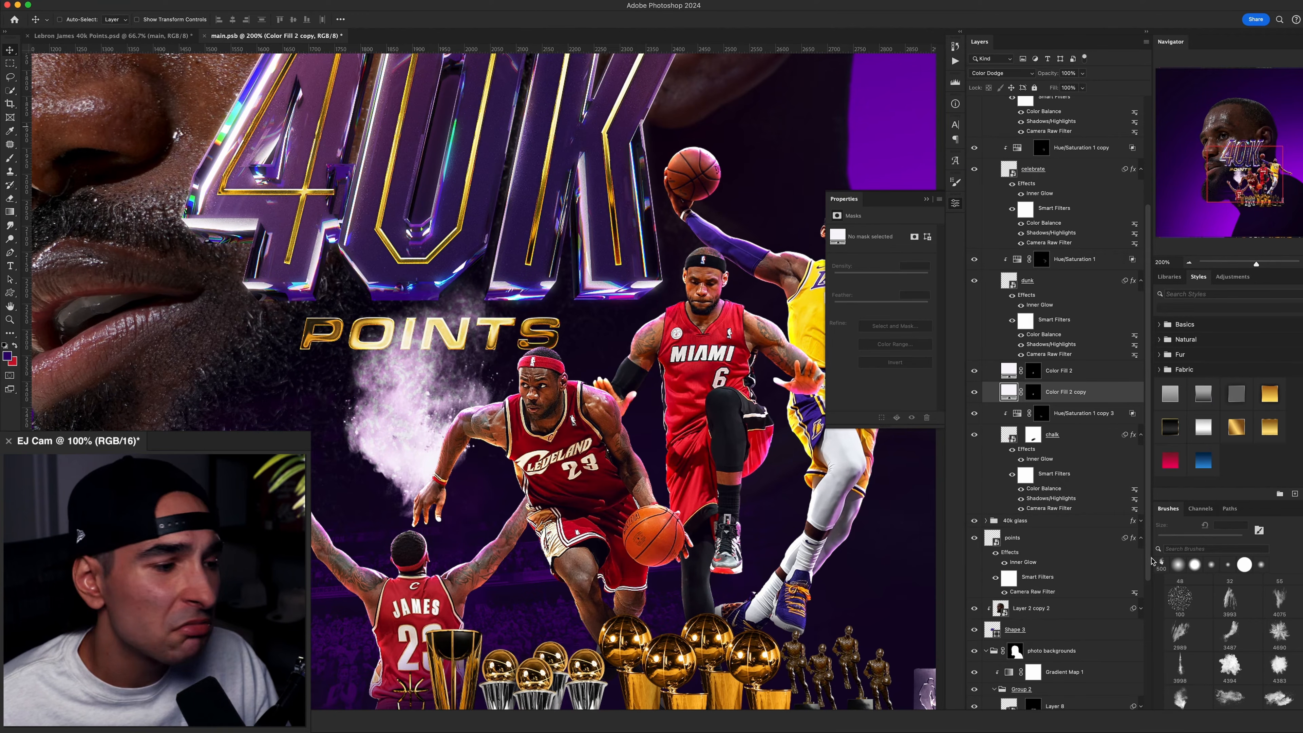
pyautogui.click(1008, 73)
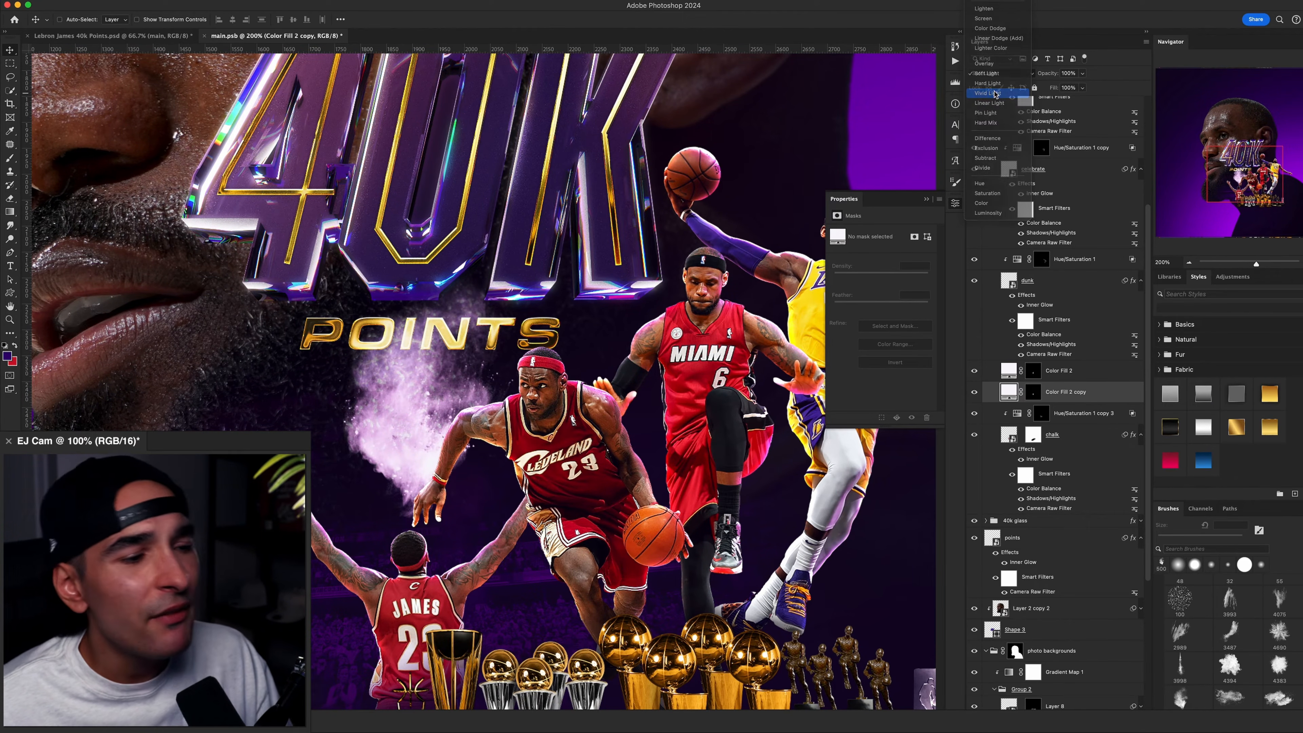
pyautogui.click(995, 93)
pyautogui.press('5')
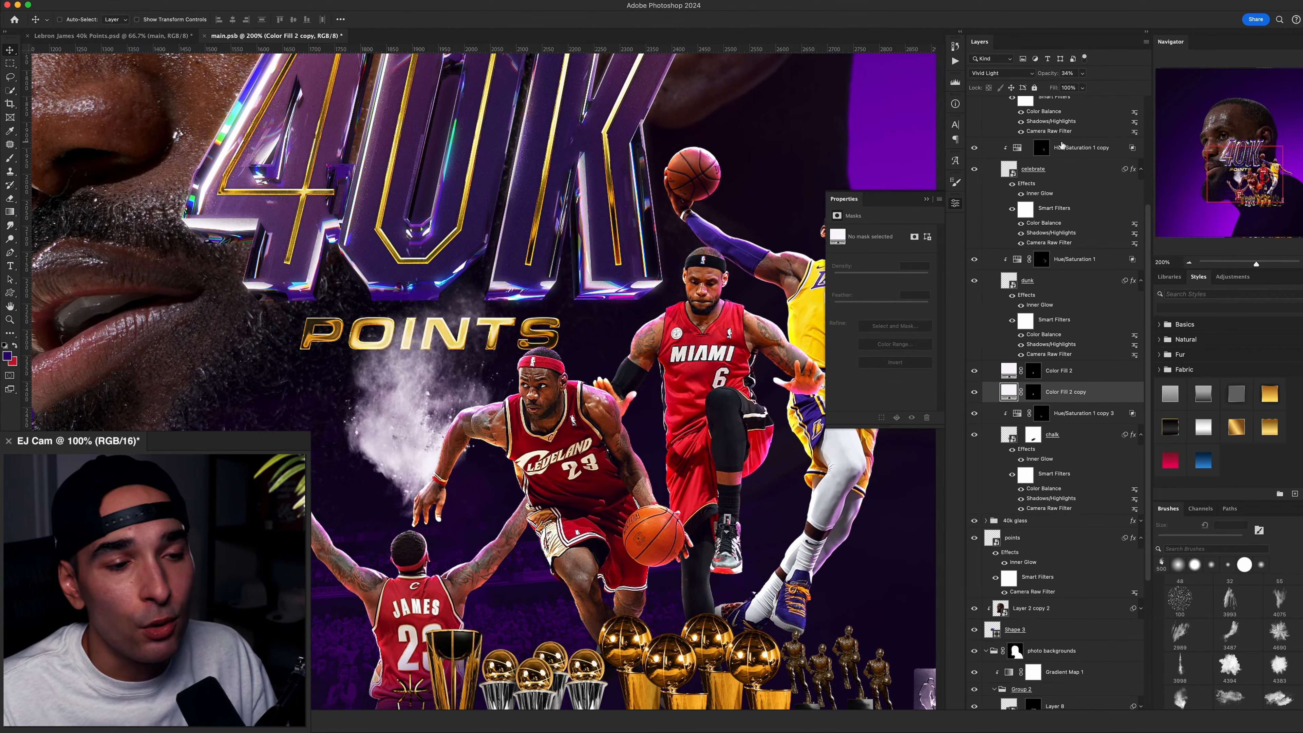
pyautogui.click(976, 373)
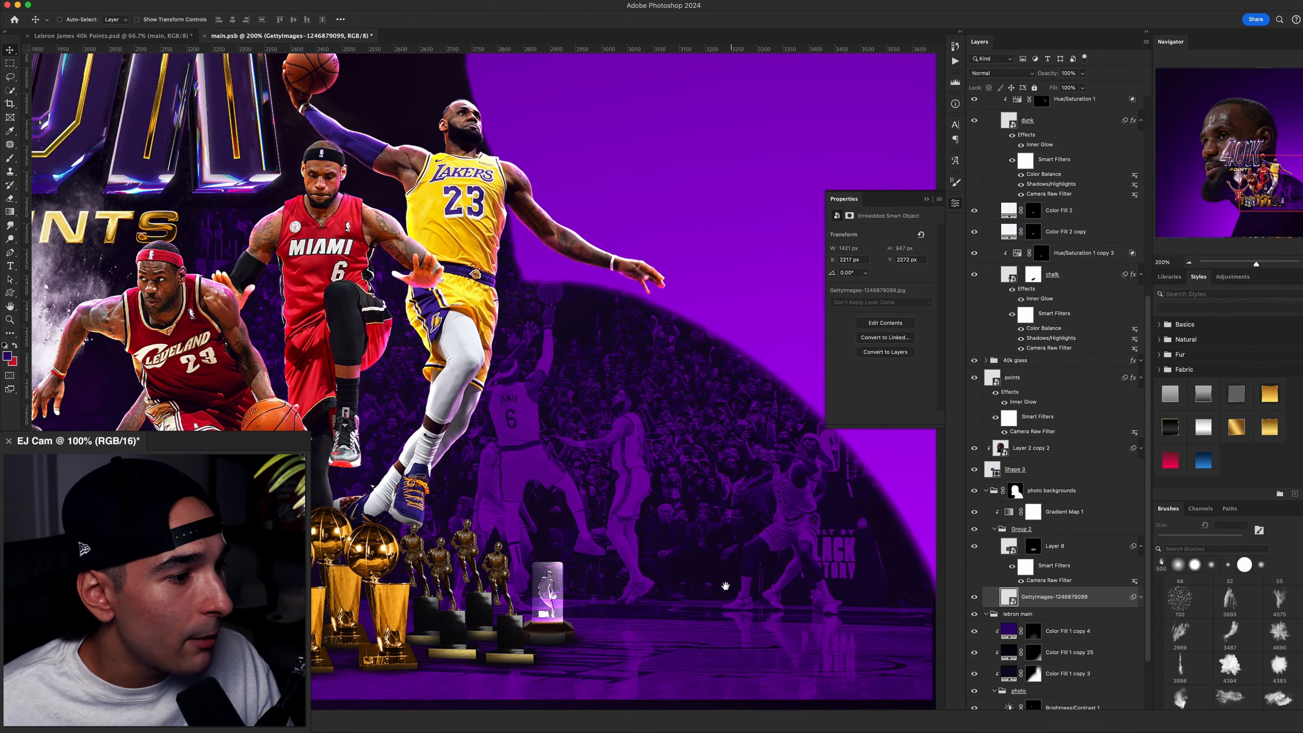
pyautogui.moveTo(726, 586); pyautogui.dragTo(788, 550)
pyautogui.hotkey('ctrl', 'i')
pyautogui.press('b')
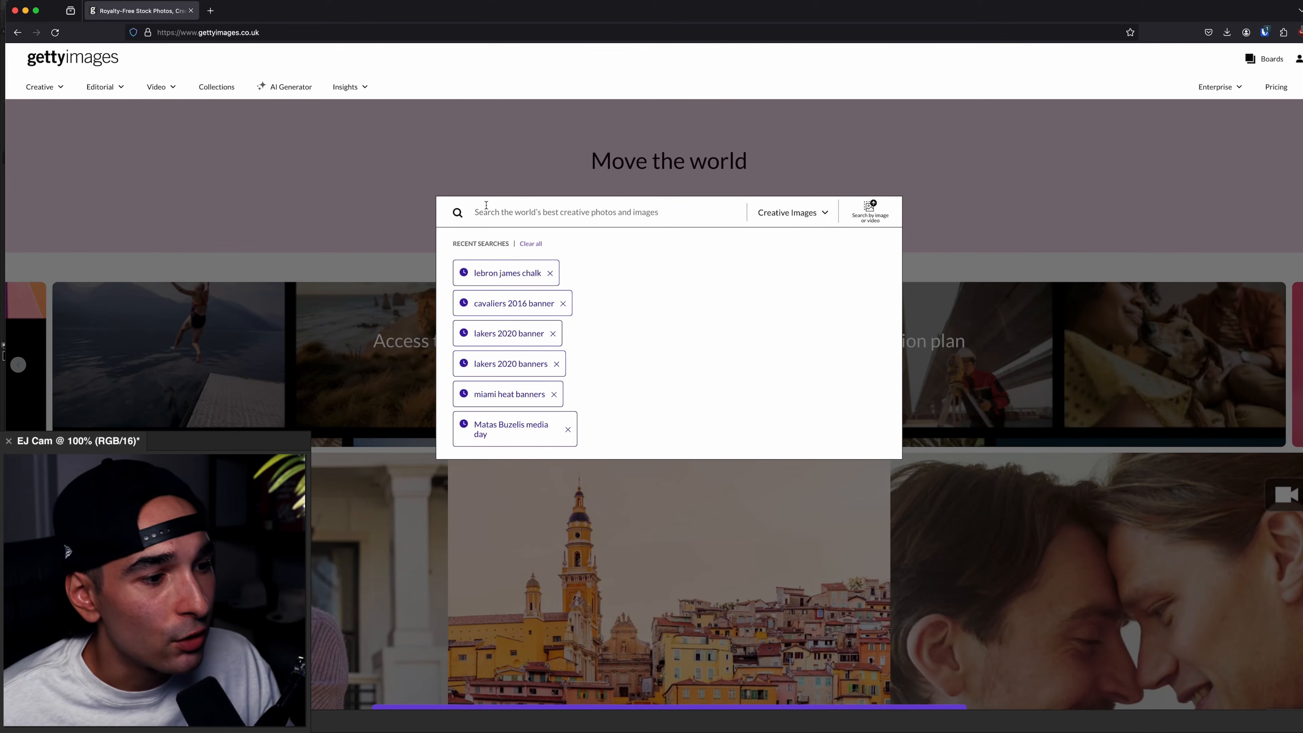
# Search Getty Images in the browser for "lakers court floor".
pyautogui.write('lakers co')
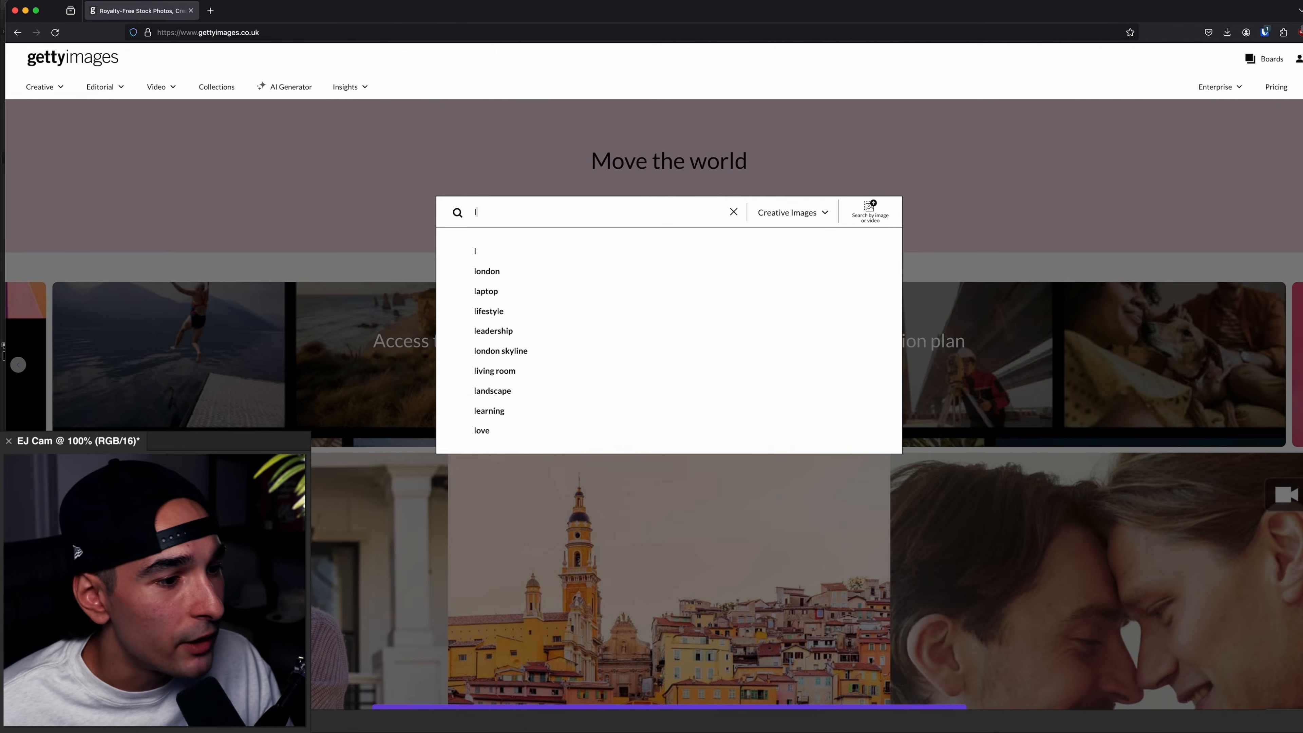
pyautogui.write('urt floor')
pyautogui.press('Return')
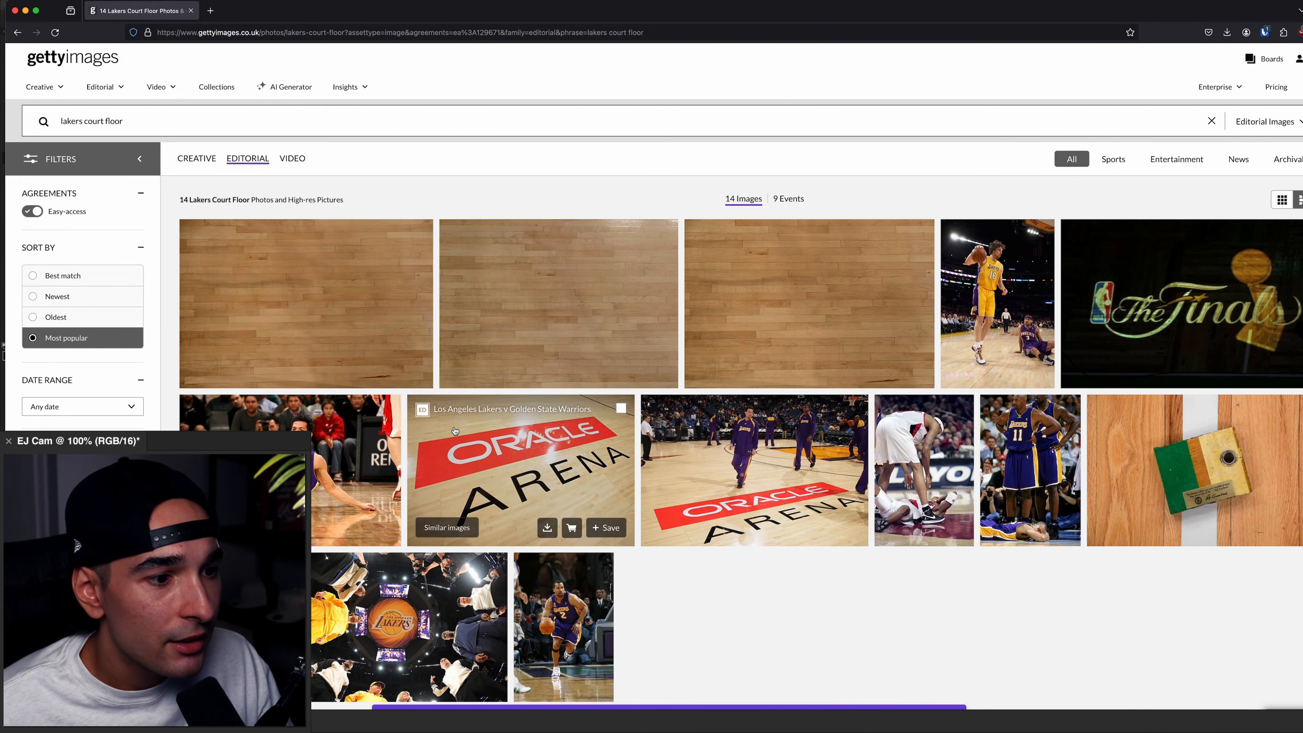
# Browse the "staples center general view" photos and download the Lakers center-court image at the Large size.
pyautogui.scroll(-4, 454, 430)
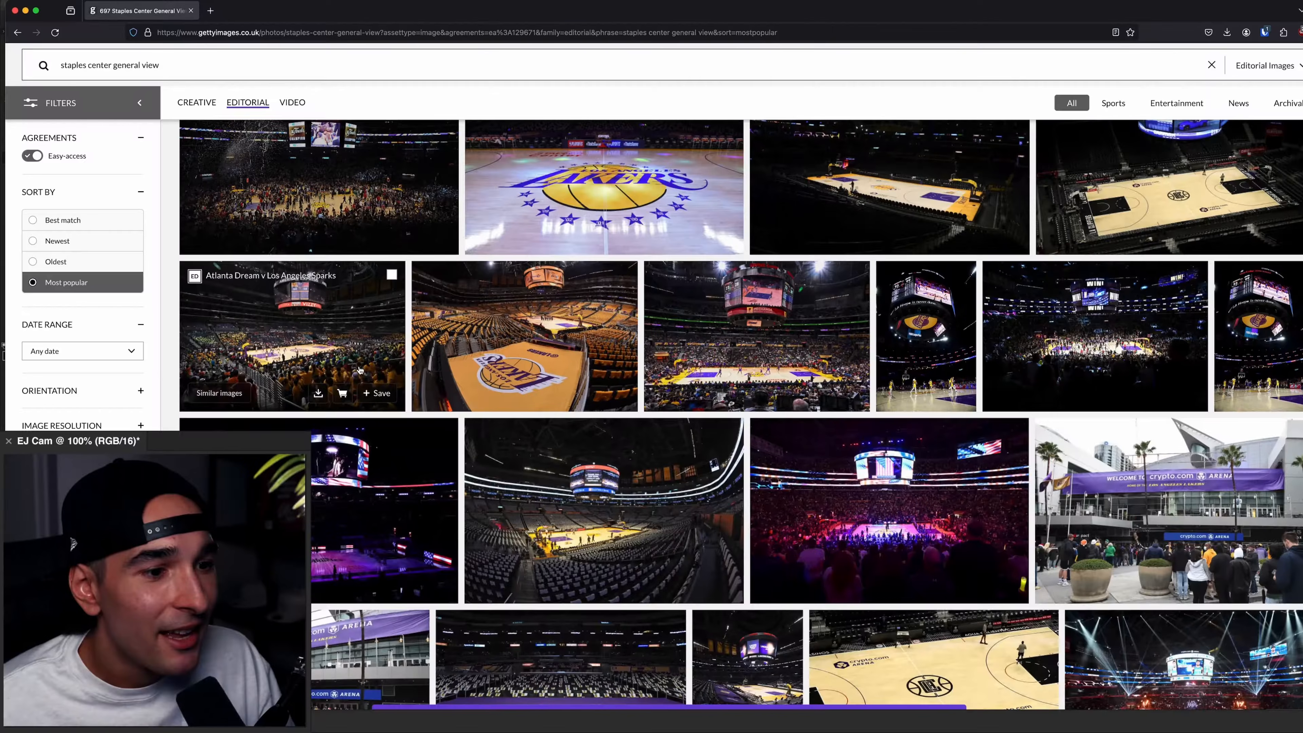
pyautogui.scroll(1, 615, 298)
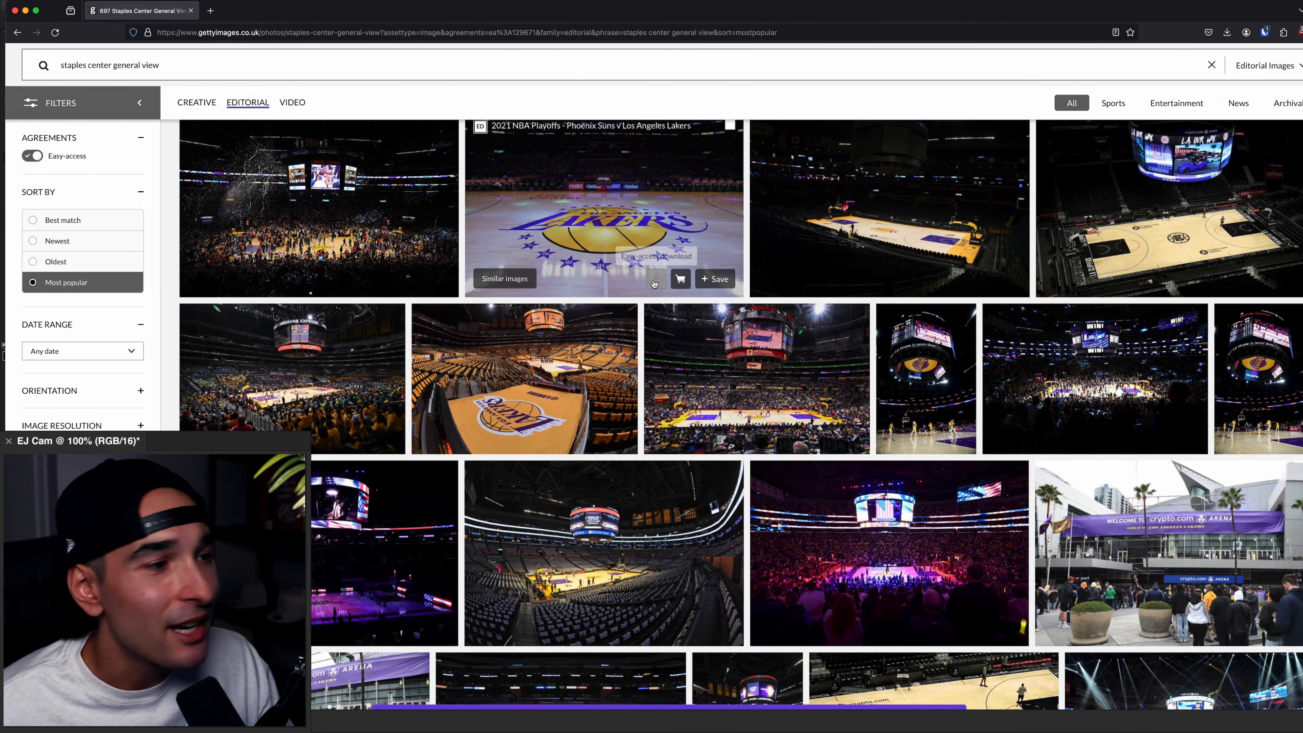
pyautogui.click(656, 280)
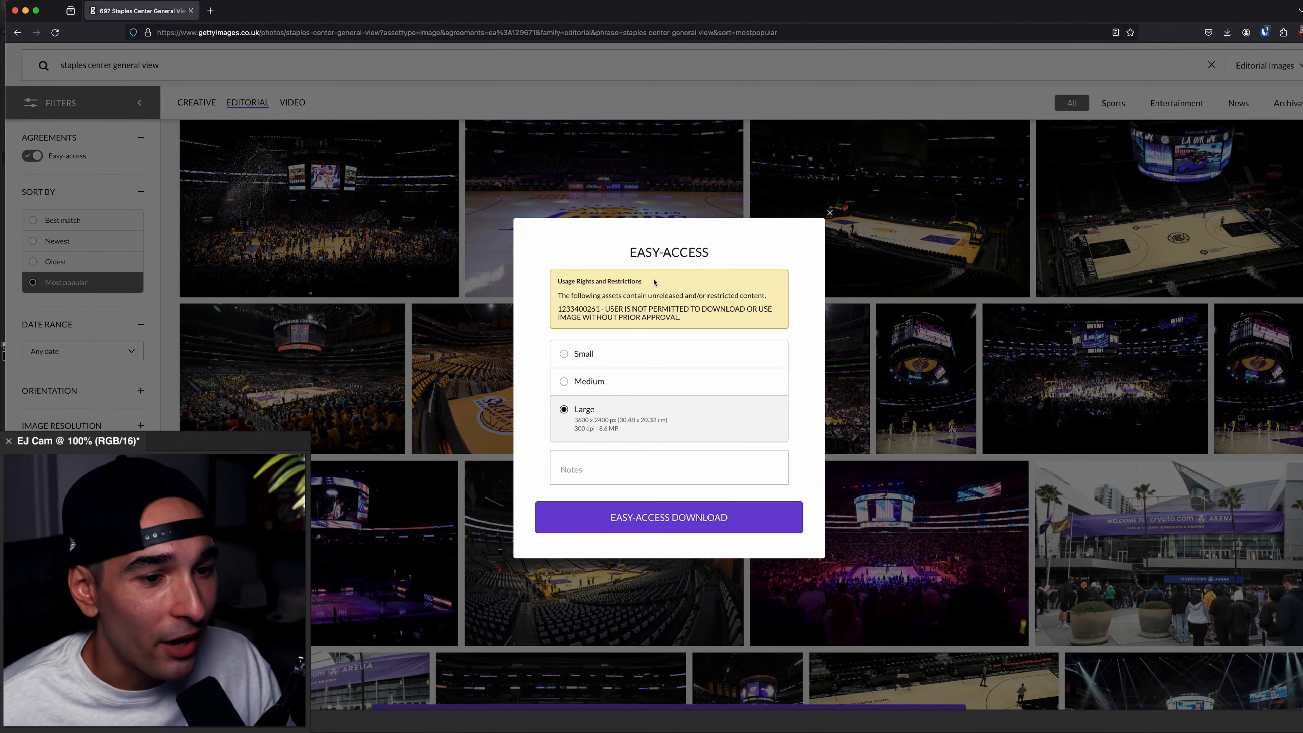
pyautogui.click(598, 518)
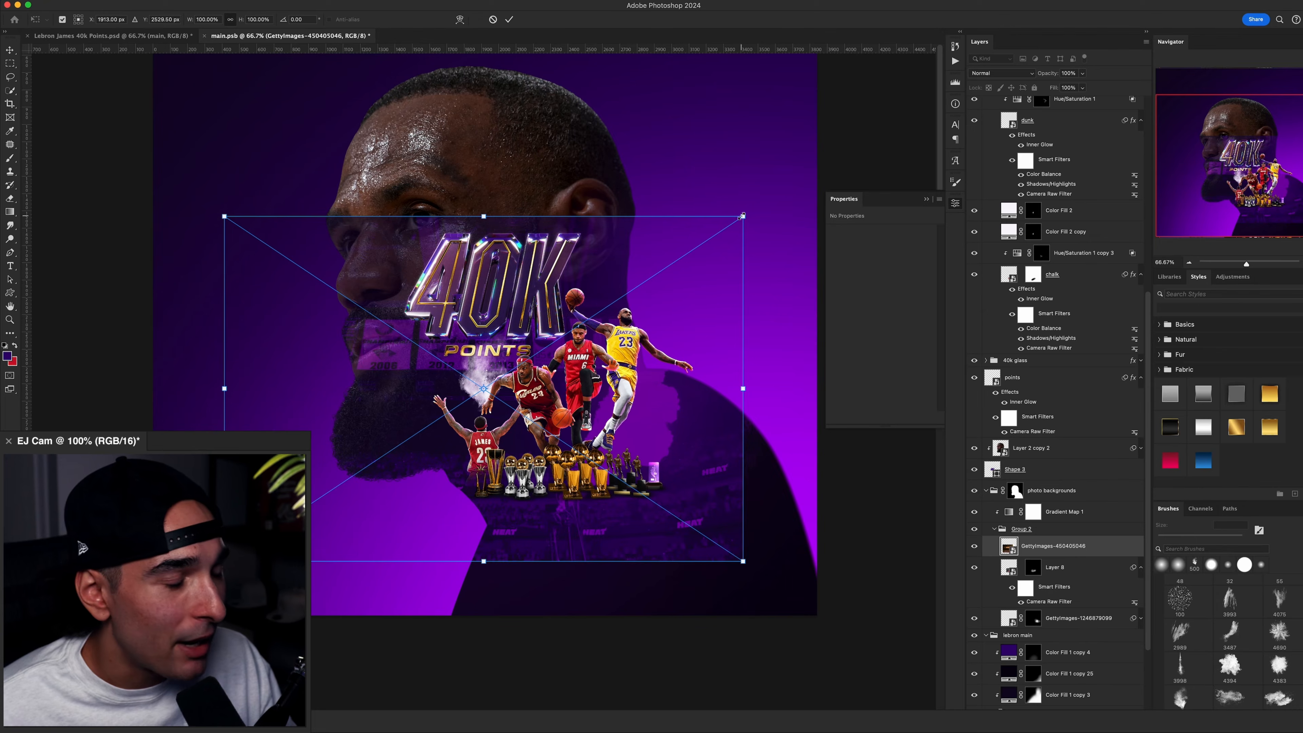
# Scale down the GettyImages-450405046 Heat arena photo in main.psb to fit behind the players and POINTS text.
pyautogui.moveTo(742, 216); pyautogui.dragTo(646, 289)
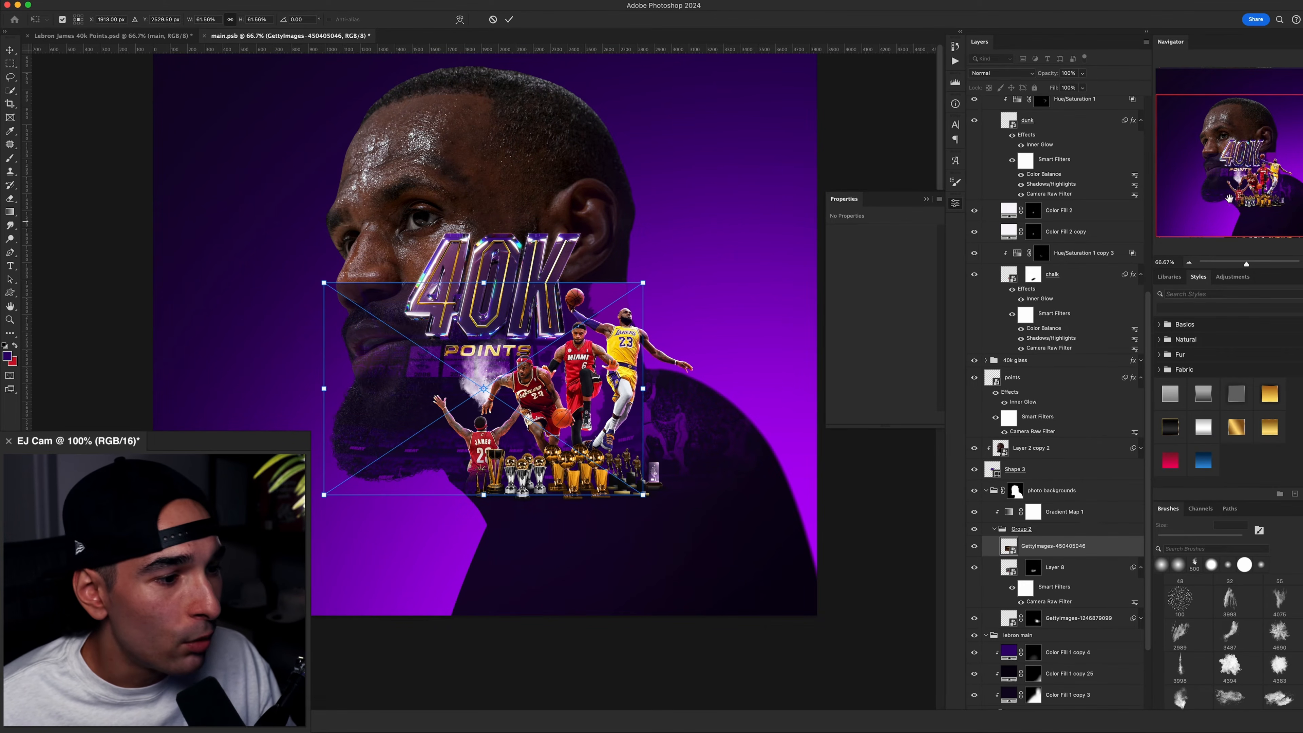
pyautogui.press('super+equal')
pyautogui.press('super+equal')
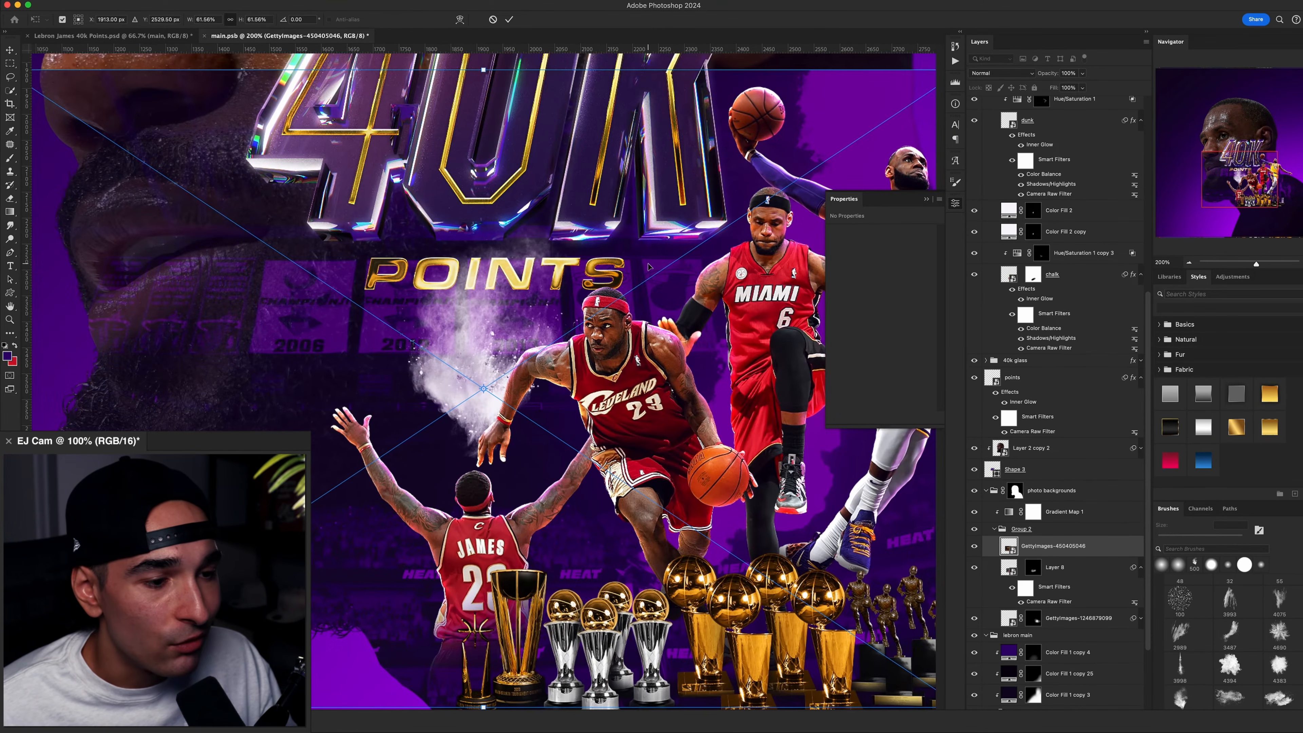
pyautogui.moveTo(483, 69); pyautogui.dragTo(494, 128)
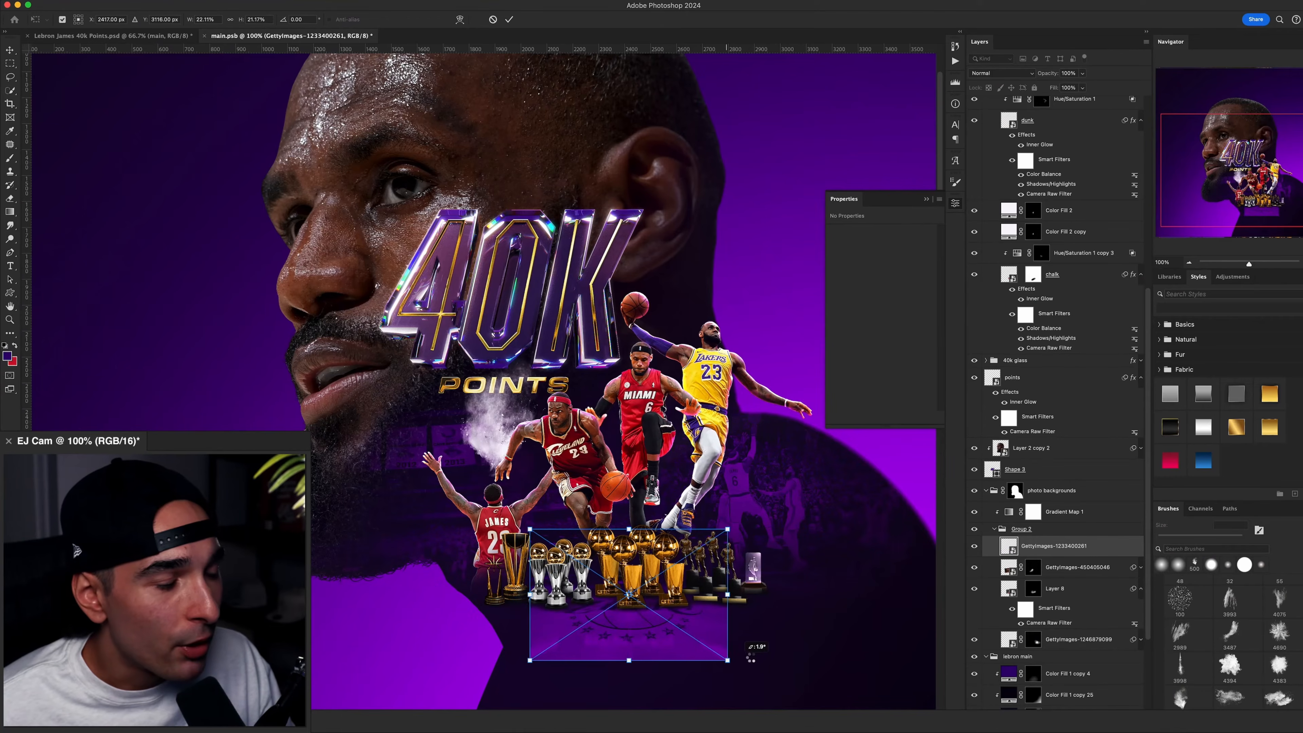
pyautogui.moveTo(796, 660); pyautogui.dragTo(816, 627)
pyautogui.moveTo(734, 528); pyautogui.dragTo(776, 496)
pyautogui.moveTo(631, 496); pyautogui.dragTo(632, 515)
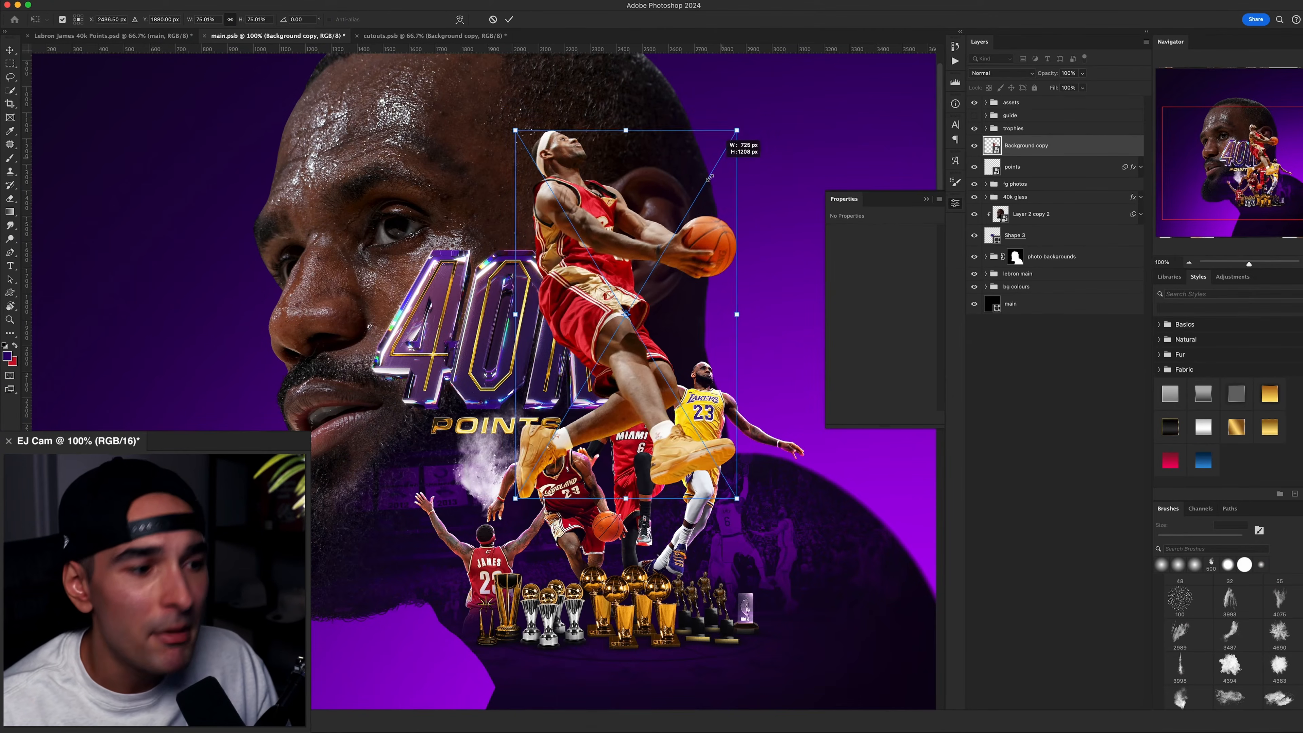
# Scale the Background copy player cutout to about 39%.
pyautogui.moveTo(739, 129); pyautogui.dragTo(664, 222)
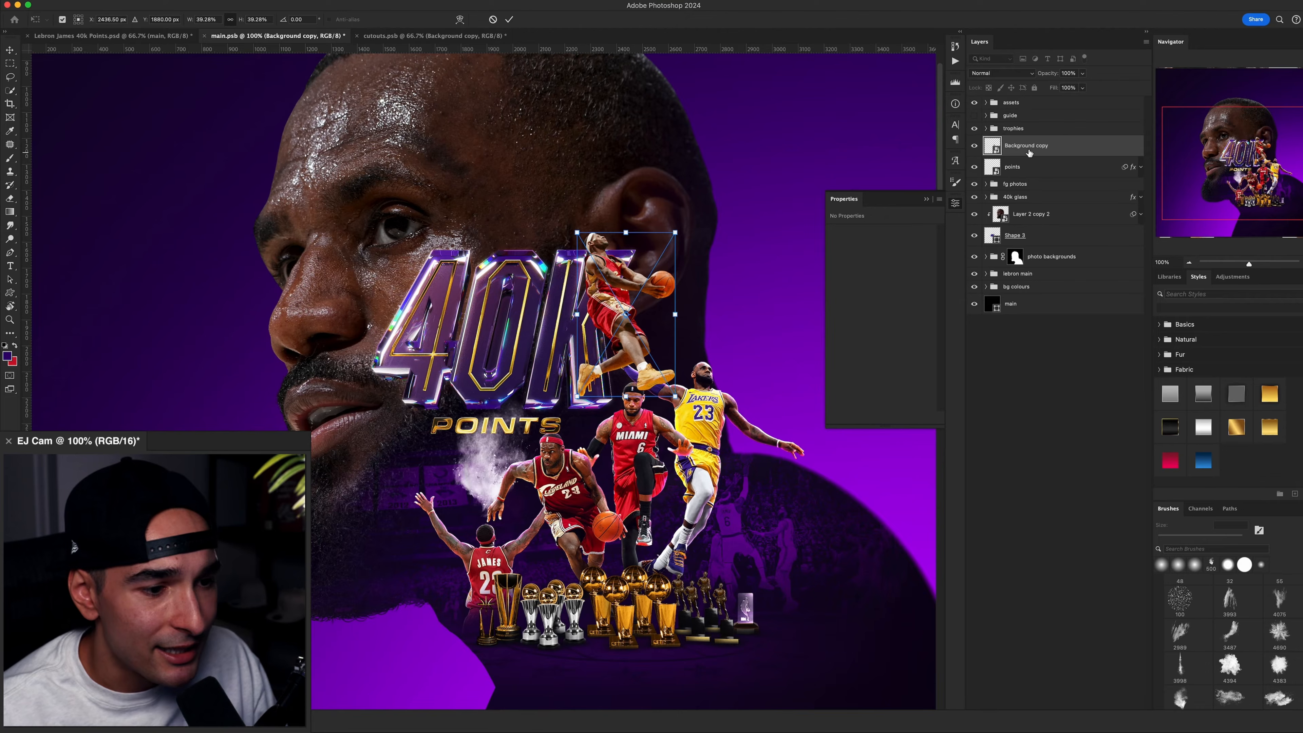
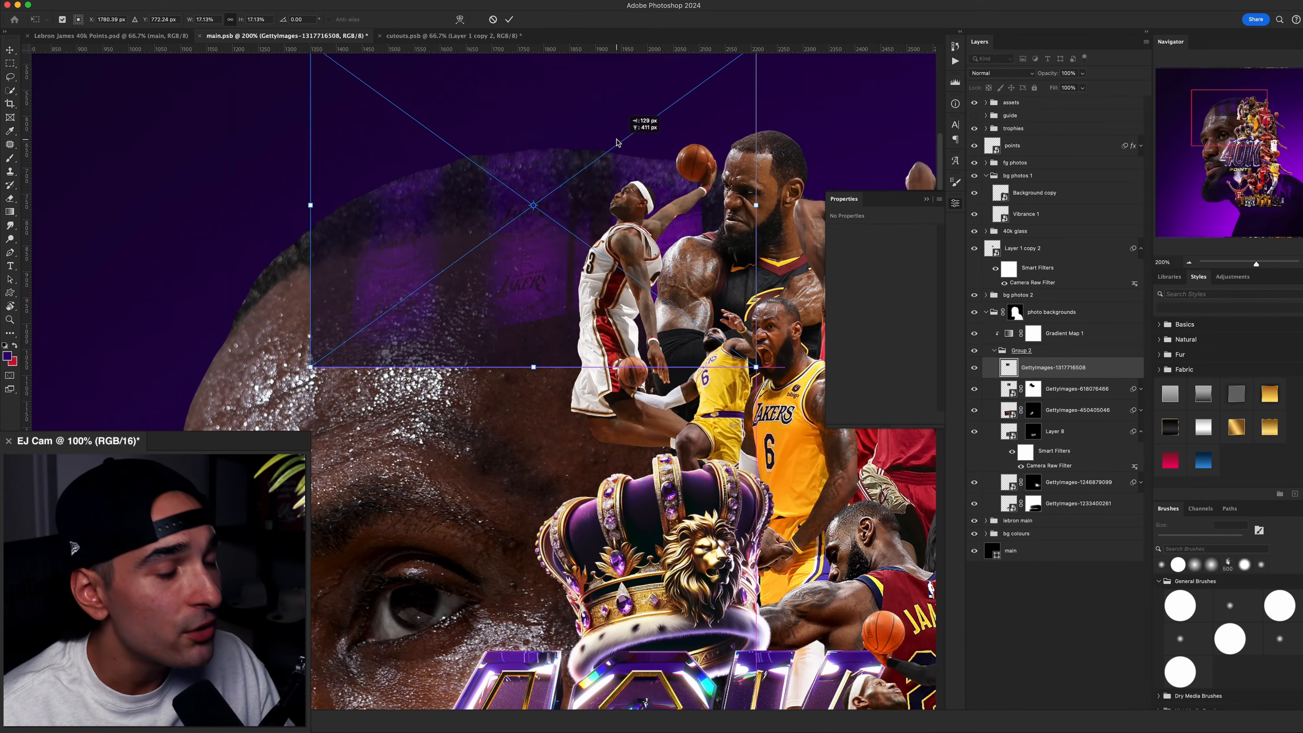
pyautogui.moveTo(615, 141); pyautogui.dragTo(431, 148)
pyautogui.moveTo(589, 367); pyautogui.dragTo(577, 317)
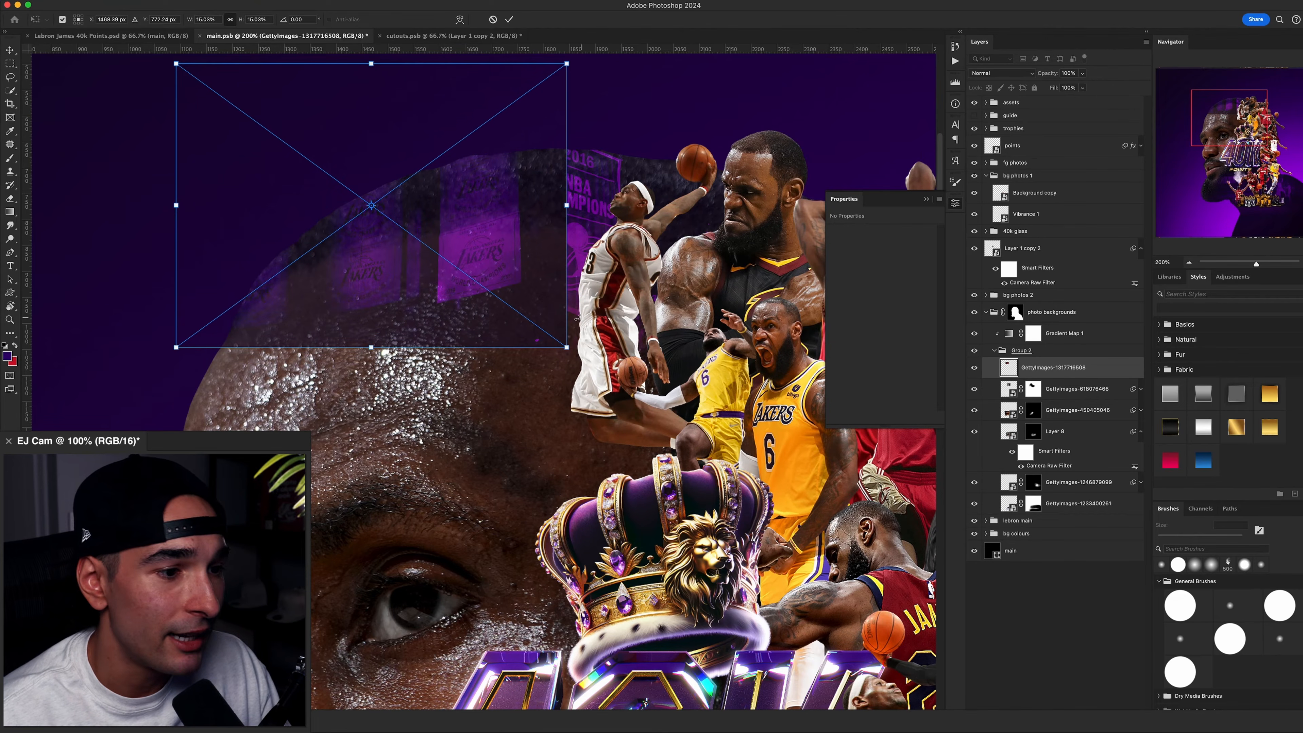
pyautogui.press('Return')
pyautogui.press('b')
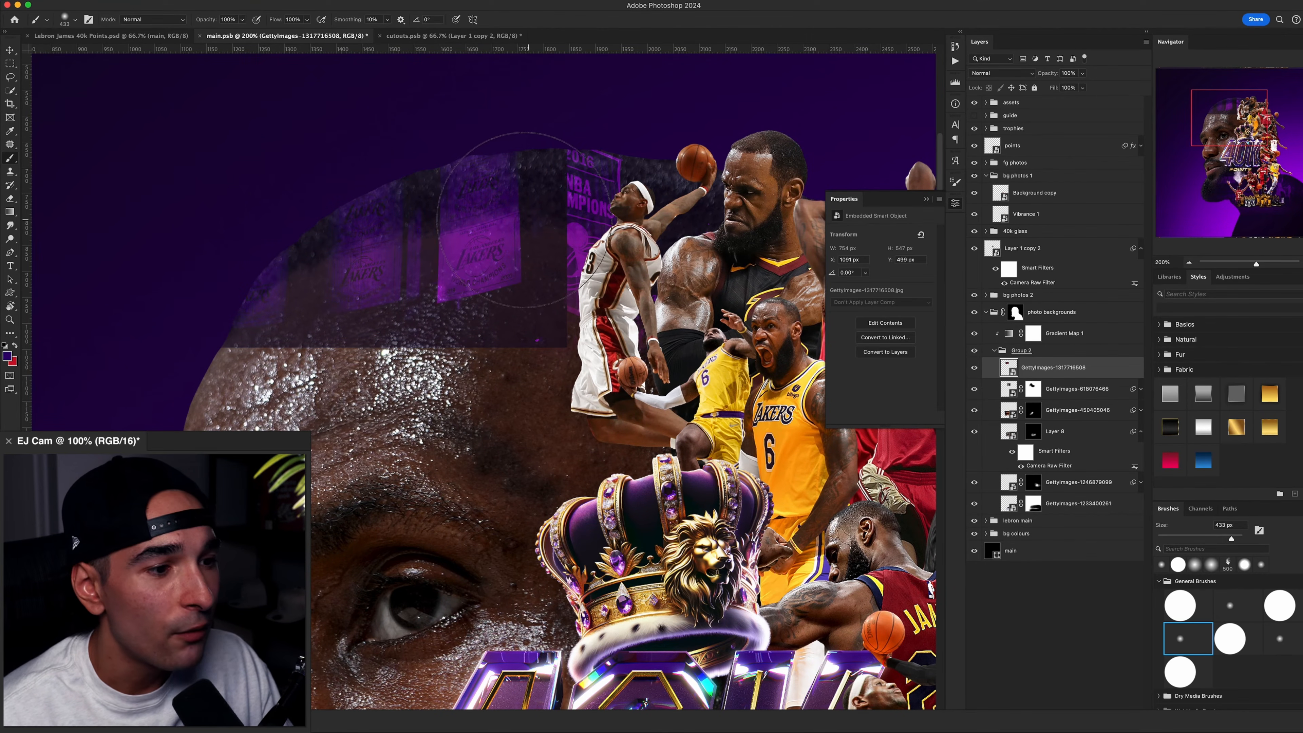
pyautogui.press('v')
pyautogui.moveTo(514, 244); pyautogui.dragTo(513, 231)
pyautogui.moveTo(1050, 369); pyautogui.dragTo(1049, 396)
pyautogui.click(1032, 368)
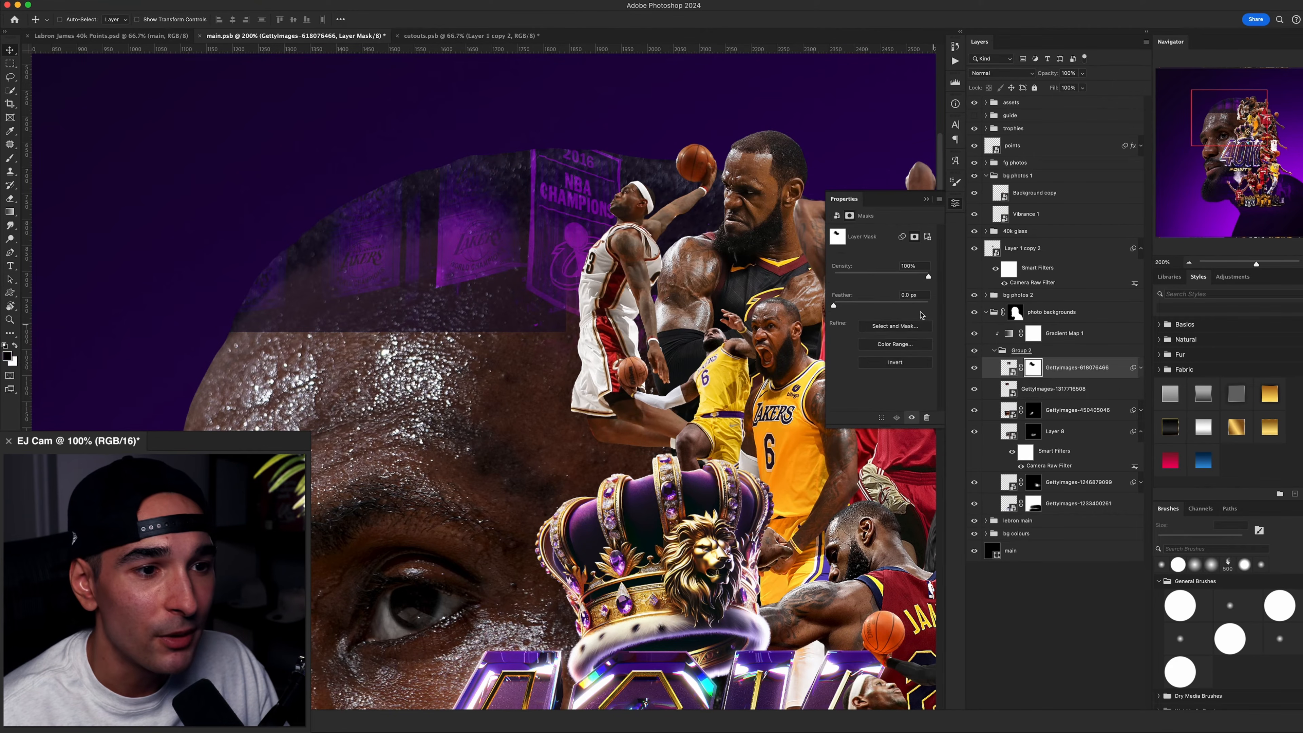
pyautogui.press('b')
pyautogui.moveTo(464, 193); pyautogui.dragTo(439, 194)
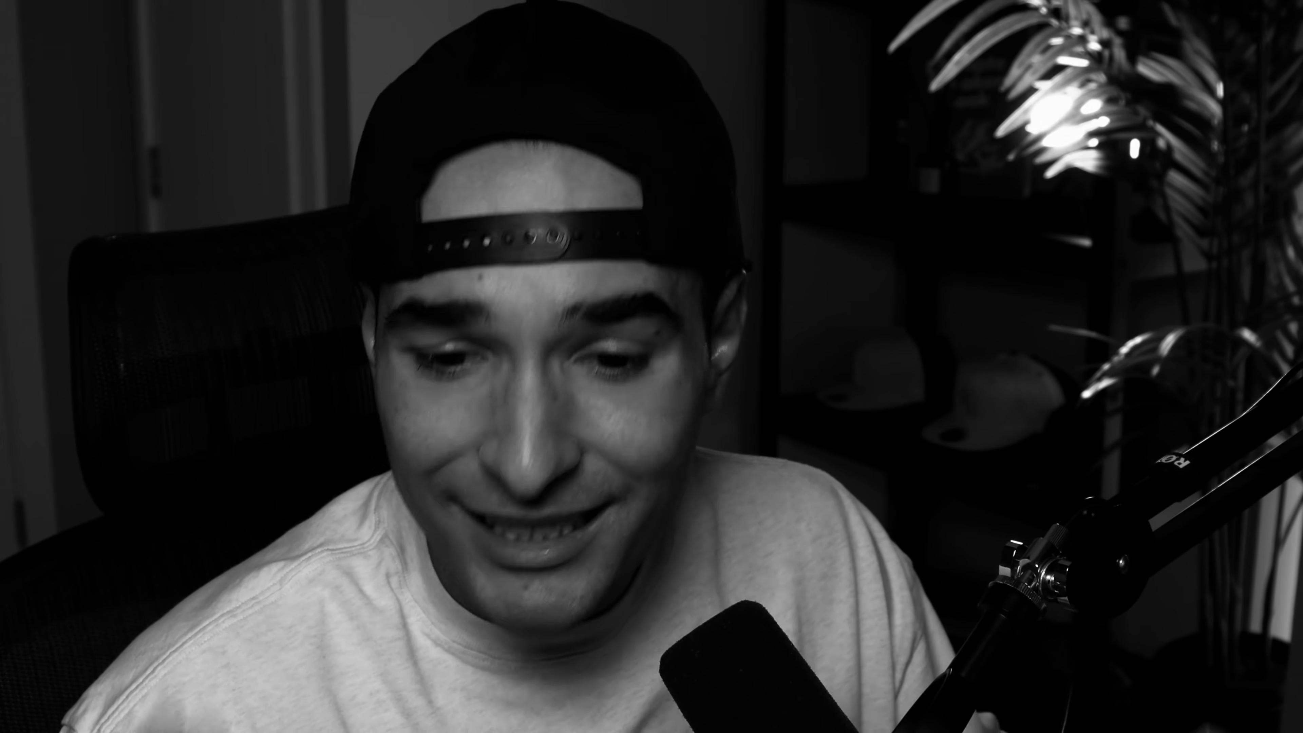
pyautogui.click(1047, 175)
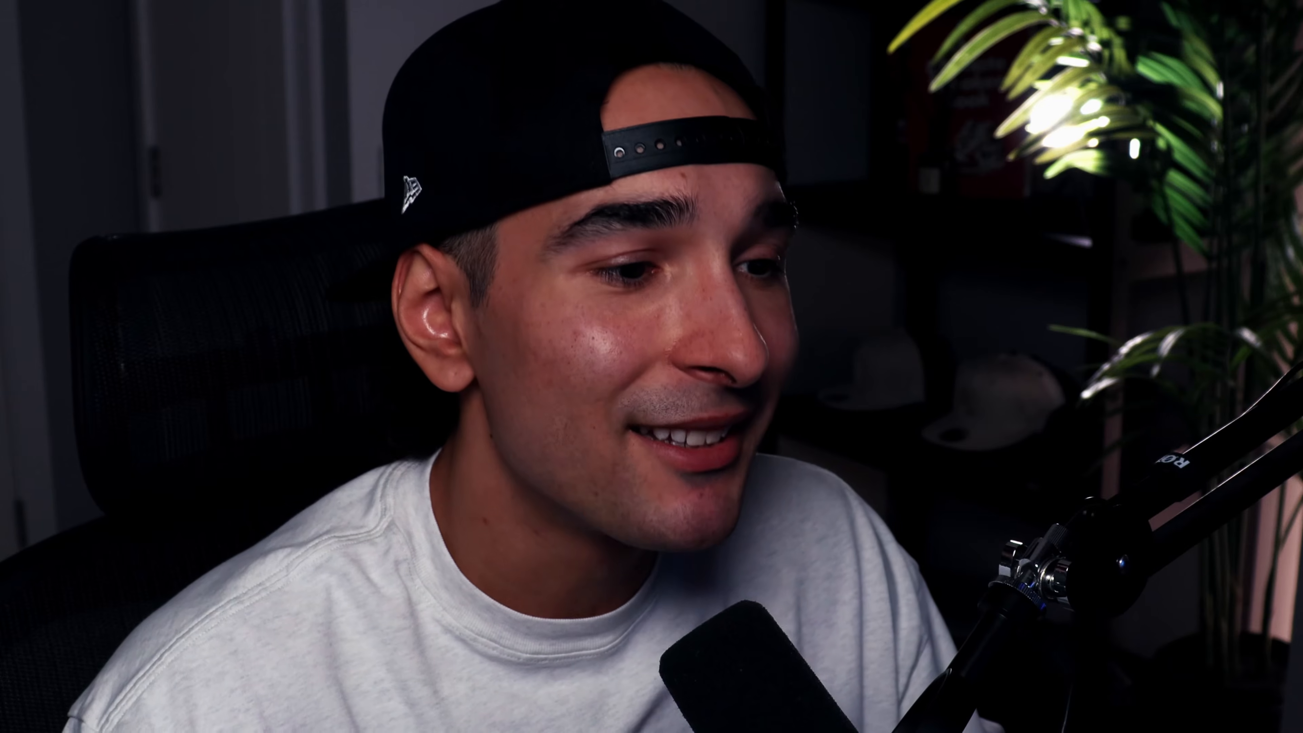
# Give the orange Screen-mode fill, Color Fill 3 copy 4, a black layer mask and choose a soft round brush.
pyautogui.hotkey('ctrl', '=')
pyautogui.hotkey('ctrl', '=')
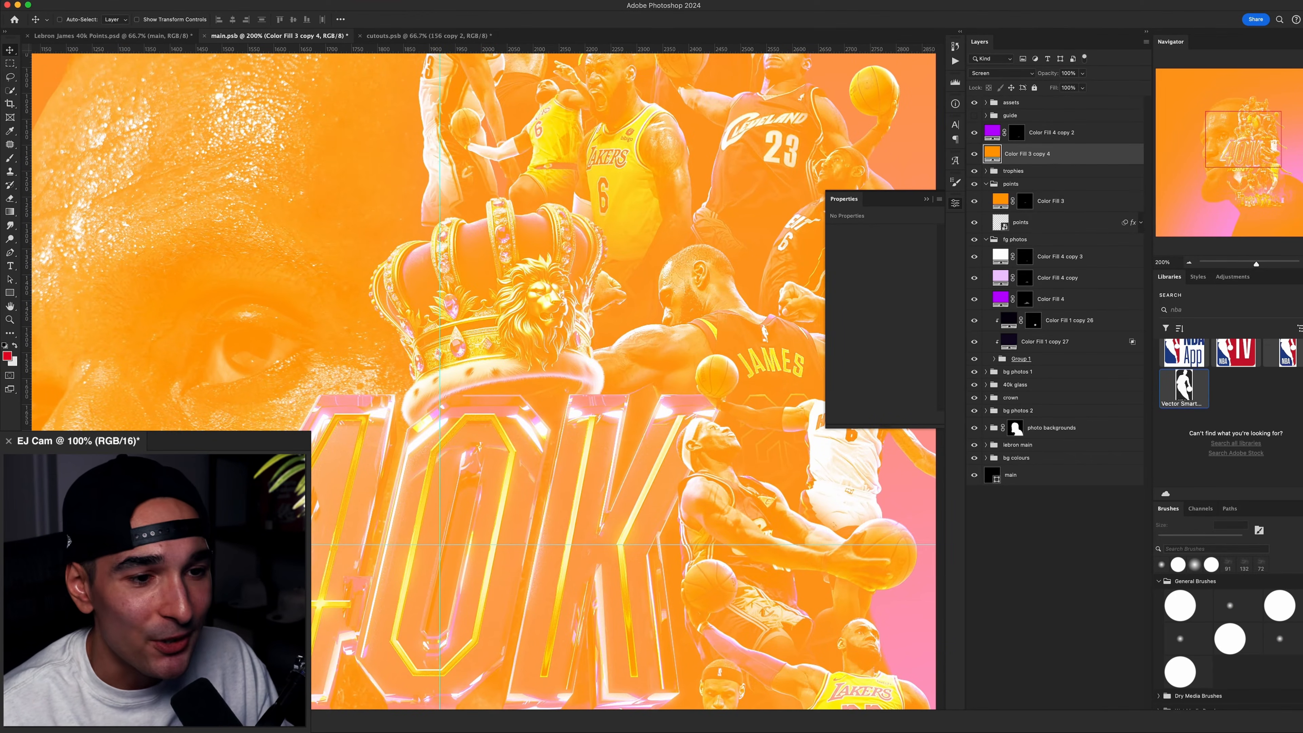
pyautogui.hotkey('ctrl', 'z')
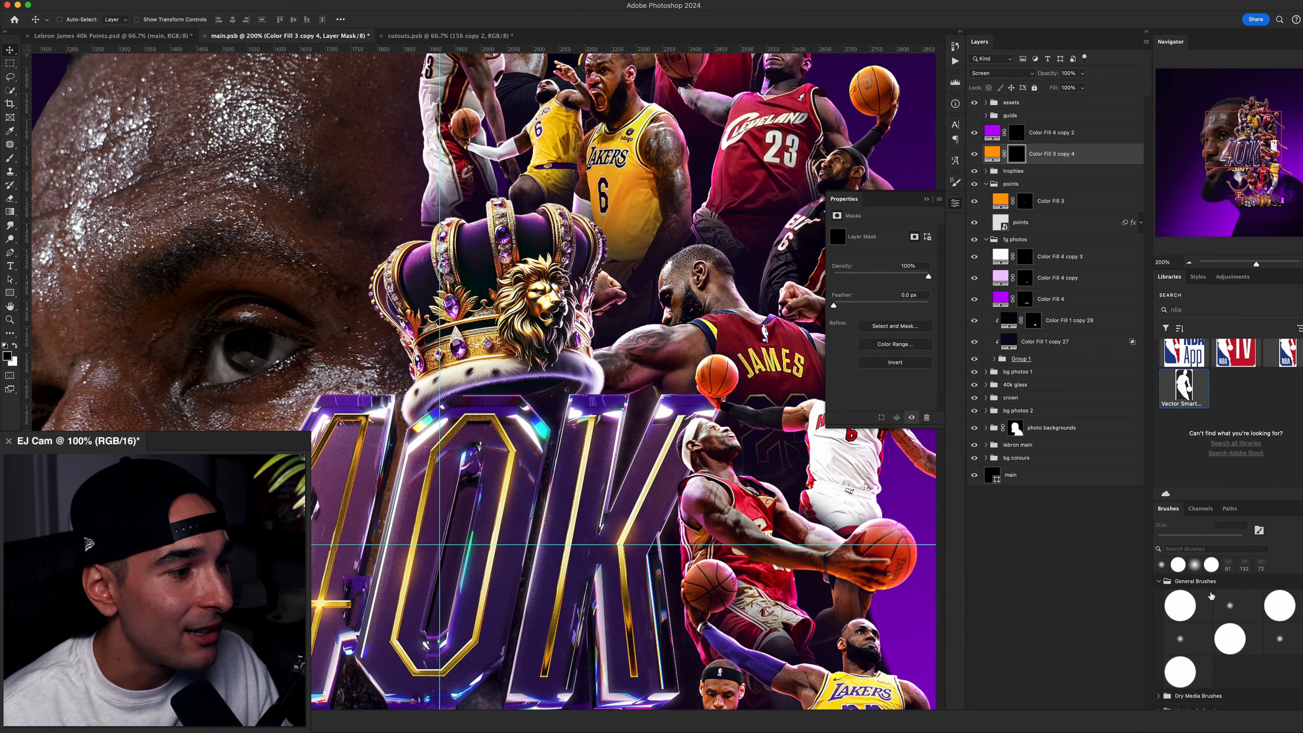
pyautogui.click(1166, 640)
# Brush the Screen-mode color fill masks to paint a purple glow around the crown's edges, varying the brush size.
pyautogui.moveTo(637, 376); pyautogui.dragTo(574, 375)
pyautogui.moveTo(570, 349); pyautogui.dragTo(554, 352)
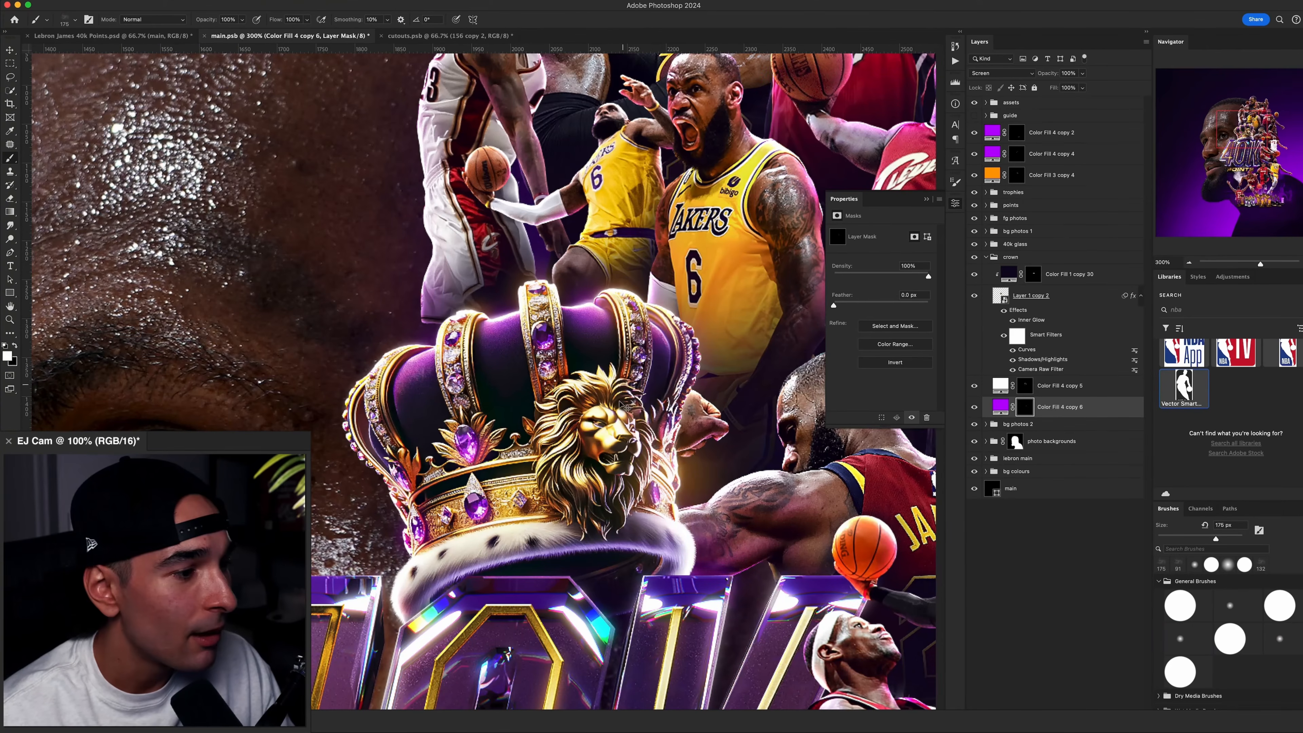
pyautogui.moveTo(731, 518); pyautogui.dragTo(785, 512)
pyautogui.moveTo(682, 544); pyautogui.dragTo(547, 515)
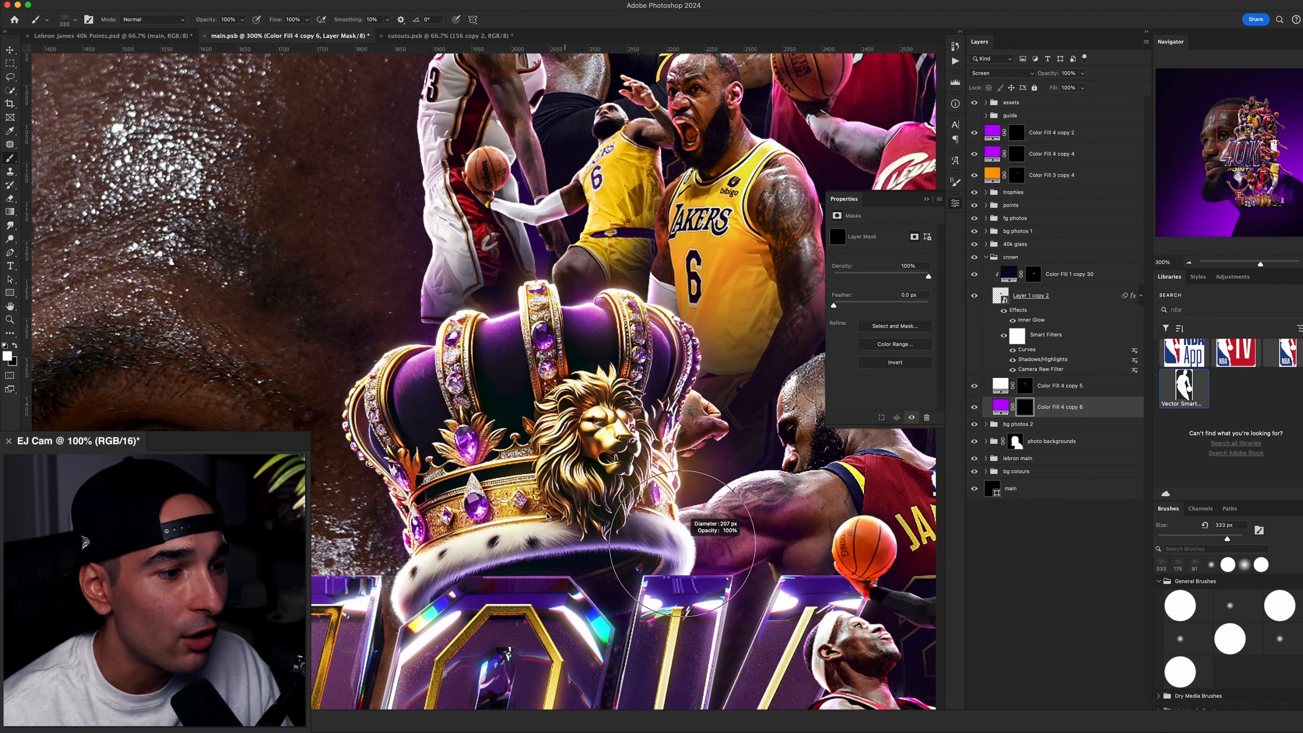
pyautogui.moveTo(466, 326); pyautogui.dragTo(502, 328)
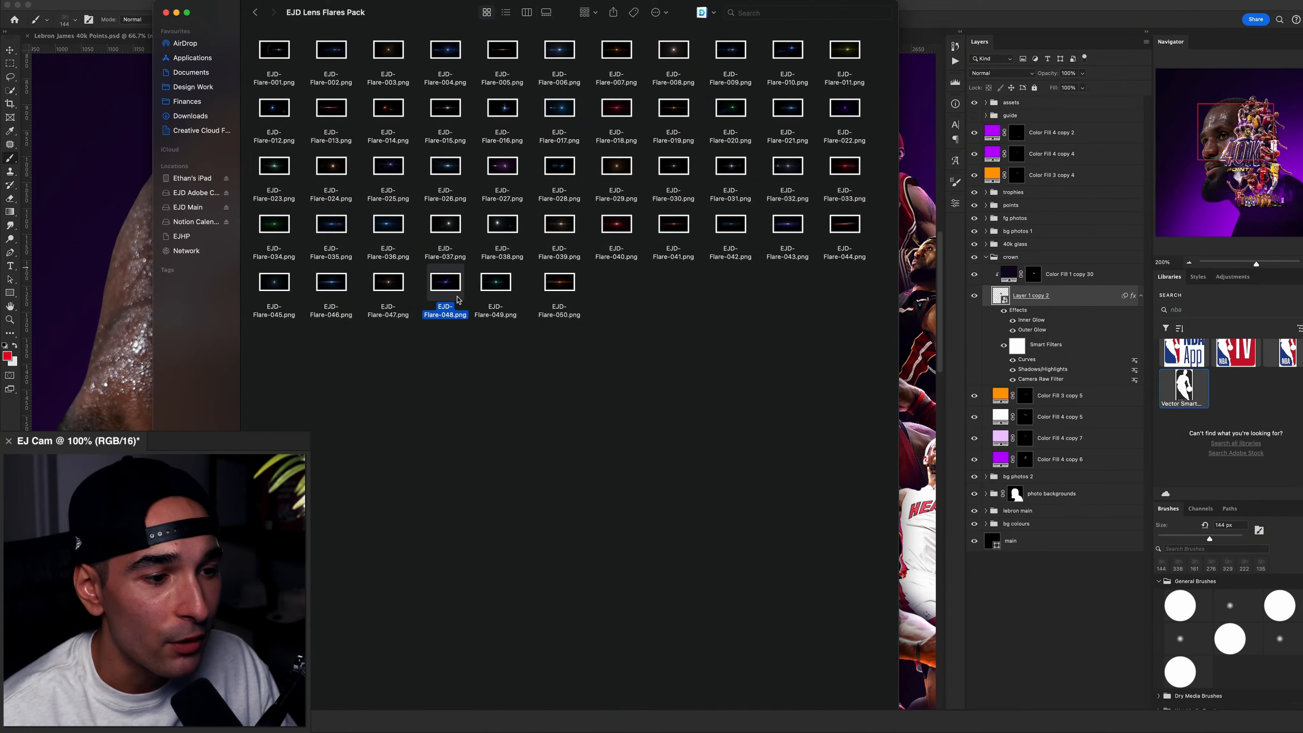
# Preview EJD-Flare-048.png in the EJD Lens Flares Pack and select it together with EJD-Flare-003.png and EJD-Flare-029.png.
pyautogui.press('space')
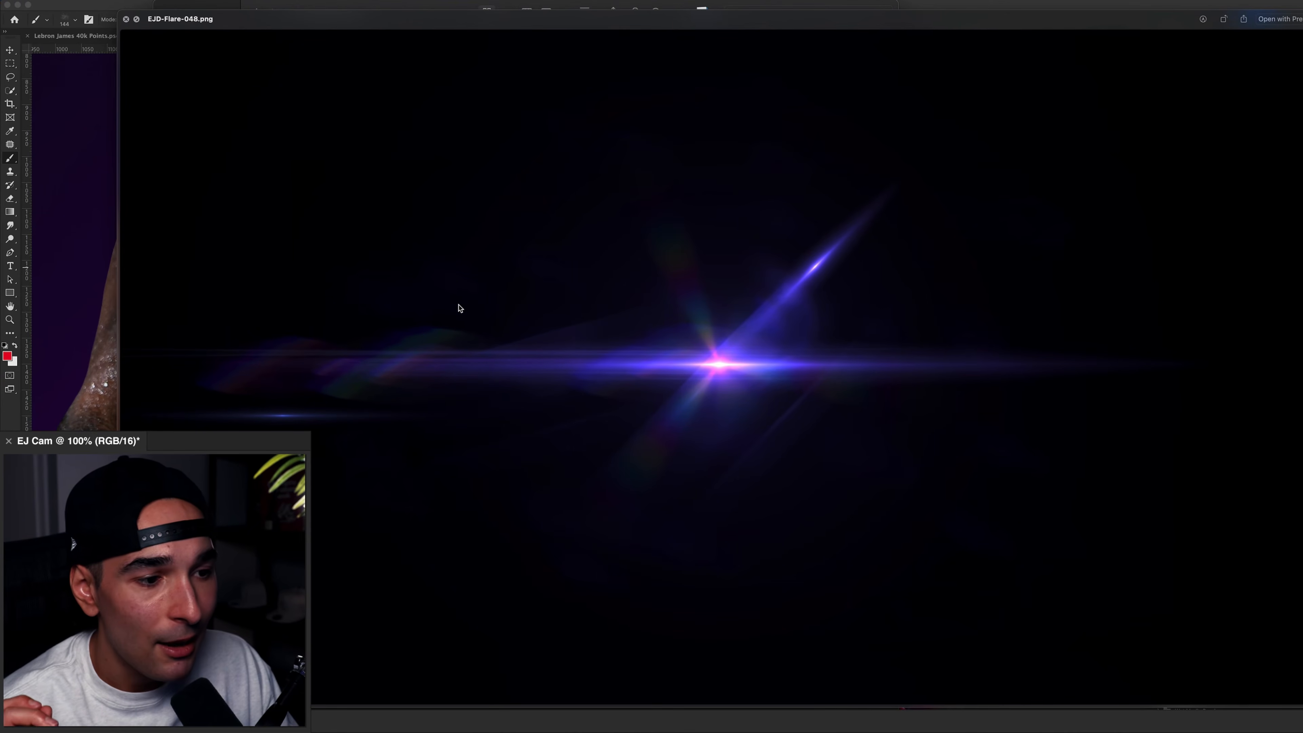
pyautogui.press('space')
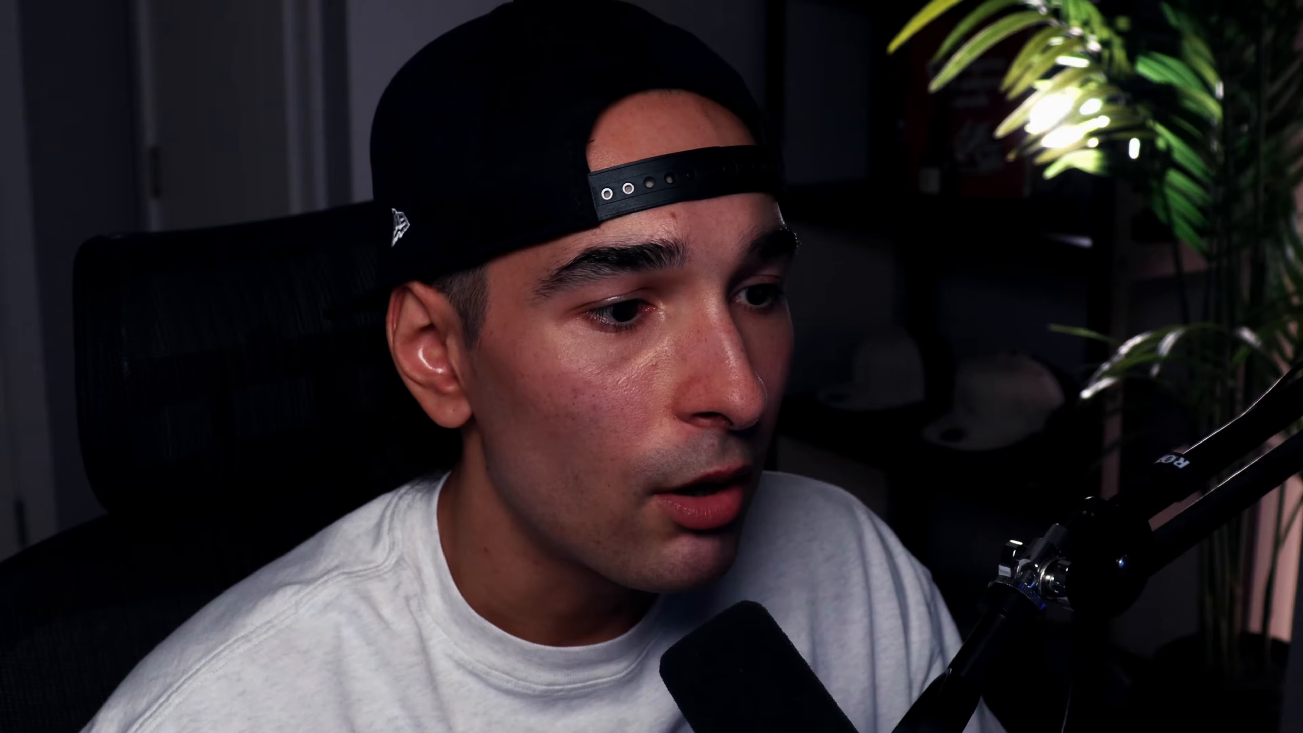
pyautogui.keyDown('super'); pyautogui.click(388, 49); pyautogui.keyUp('super')
pyautogui.keyDown('super'); pyautogui.click(616, 165); pyautogui.keyUp('super')
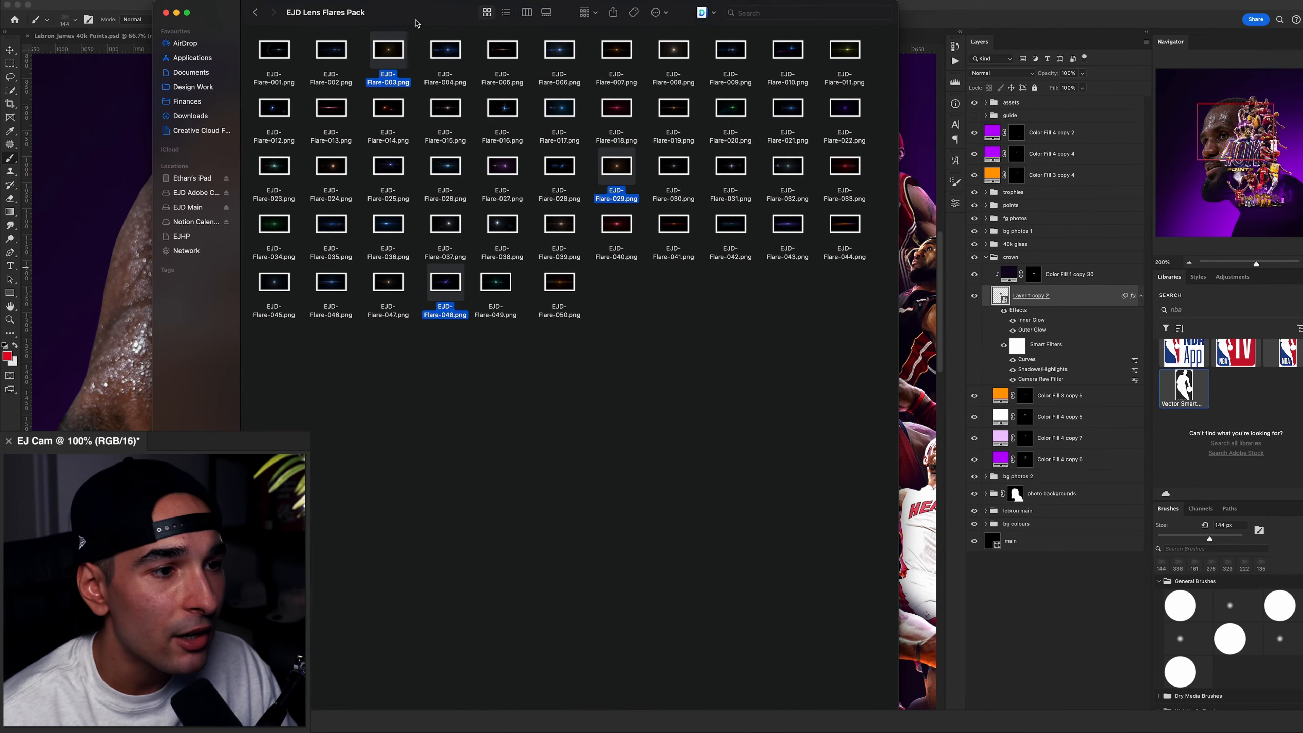
# Place the selected flares in main.psb, scaling EJD-Flare-048 to 8% in Screen mode over the upper edge of the 40K lettering.
pyautogui.moveTo(416, 23); pyautogui.dragTo(279, 181)
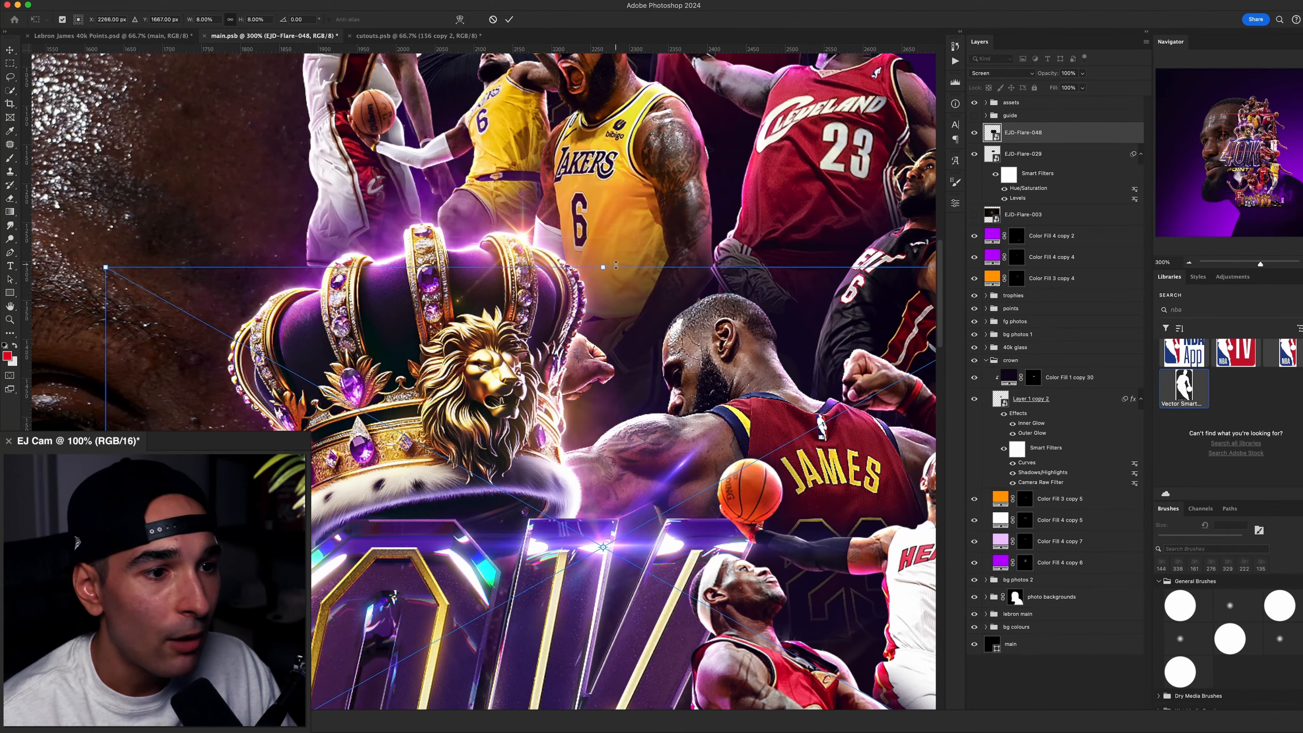
pyautogui.press('Return')
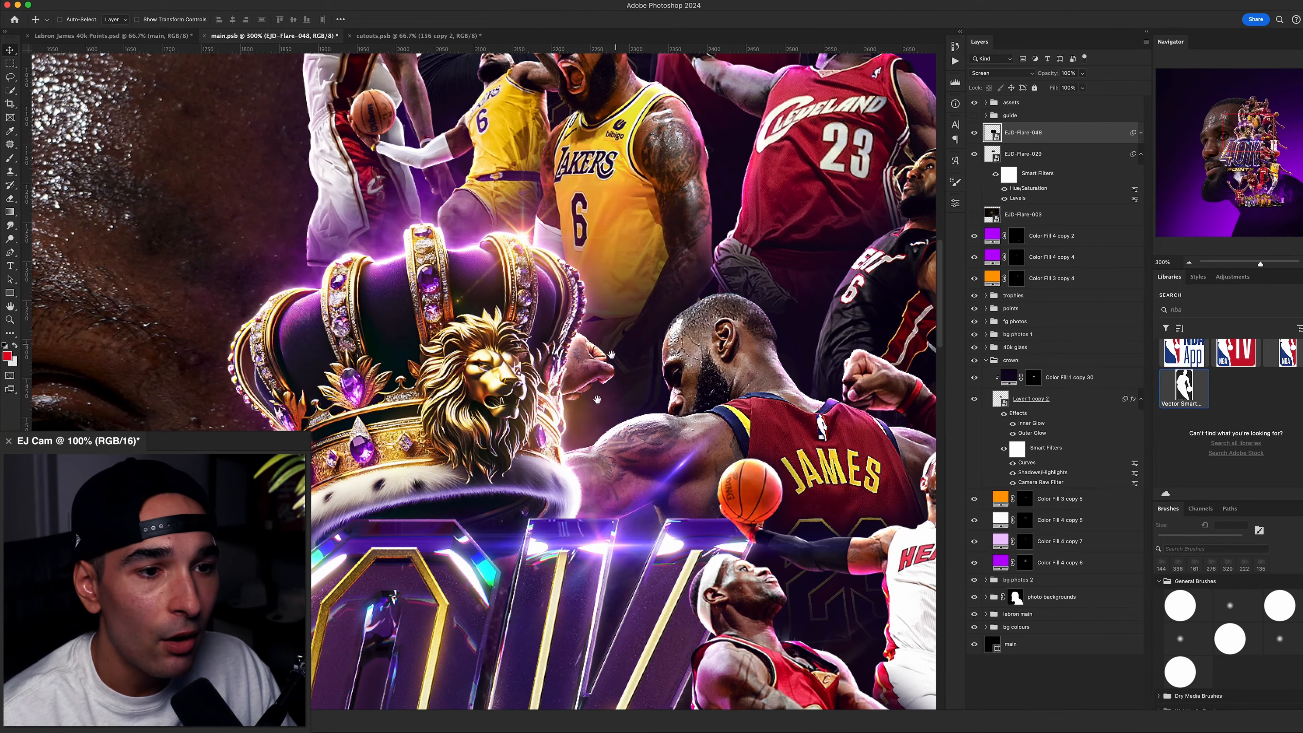
pyautogui.moveTo(597, 398); pyautogui.dragTo(248, 542)
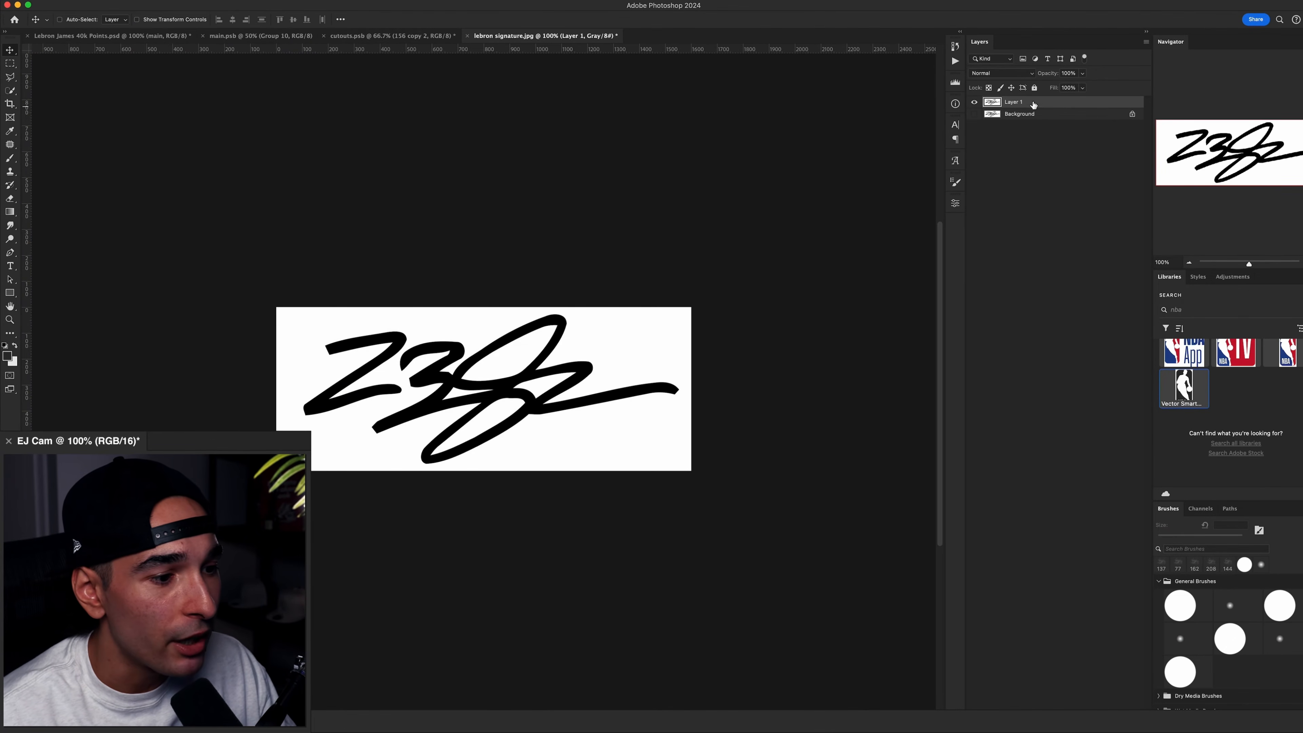
# Hide the signature's white background by setting Layer 1's Blend If current-layer highlights to 46/204.
pyautogui.doubleClick(1063, 105)
pyautogui.moveTo(1116, 397); pyautogui.dragTo(1092, 397)
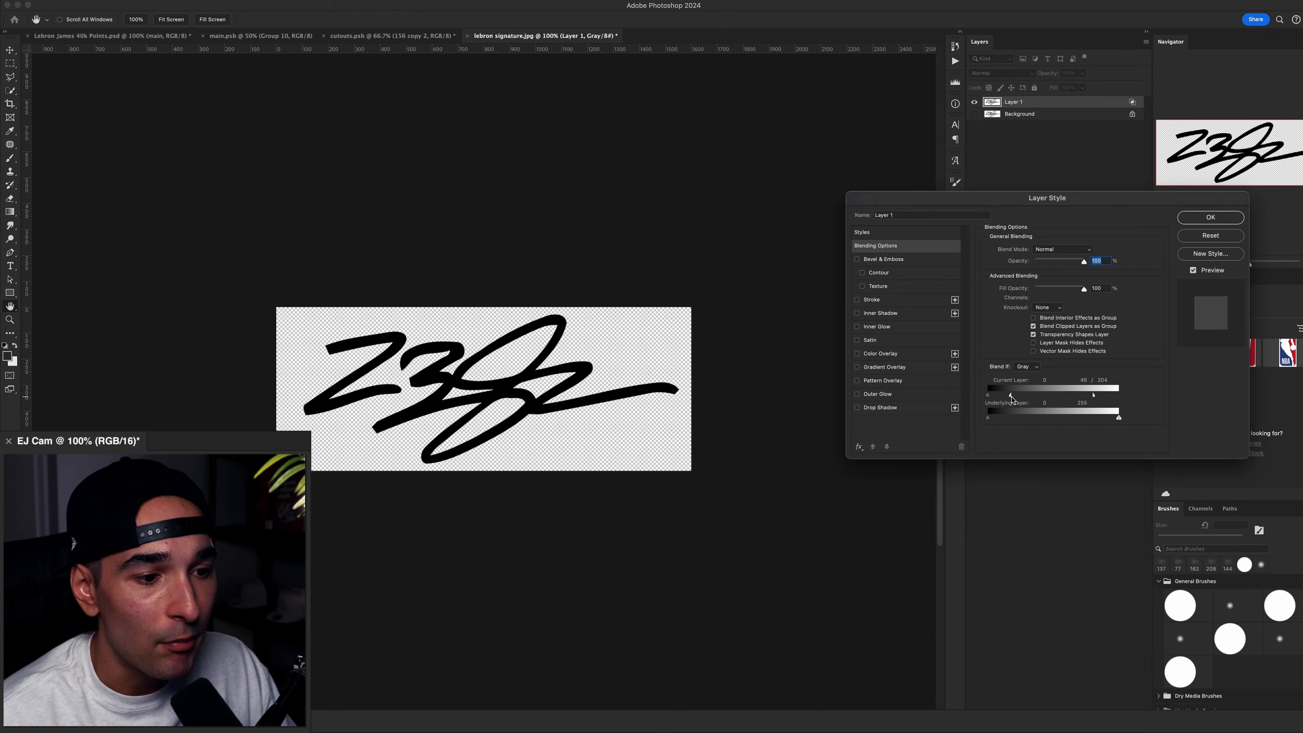
pyautogui.click(1228, 218)
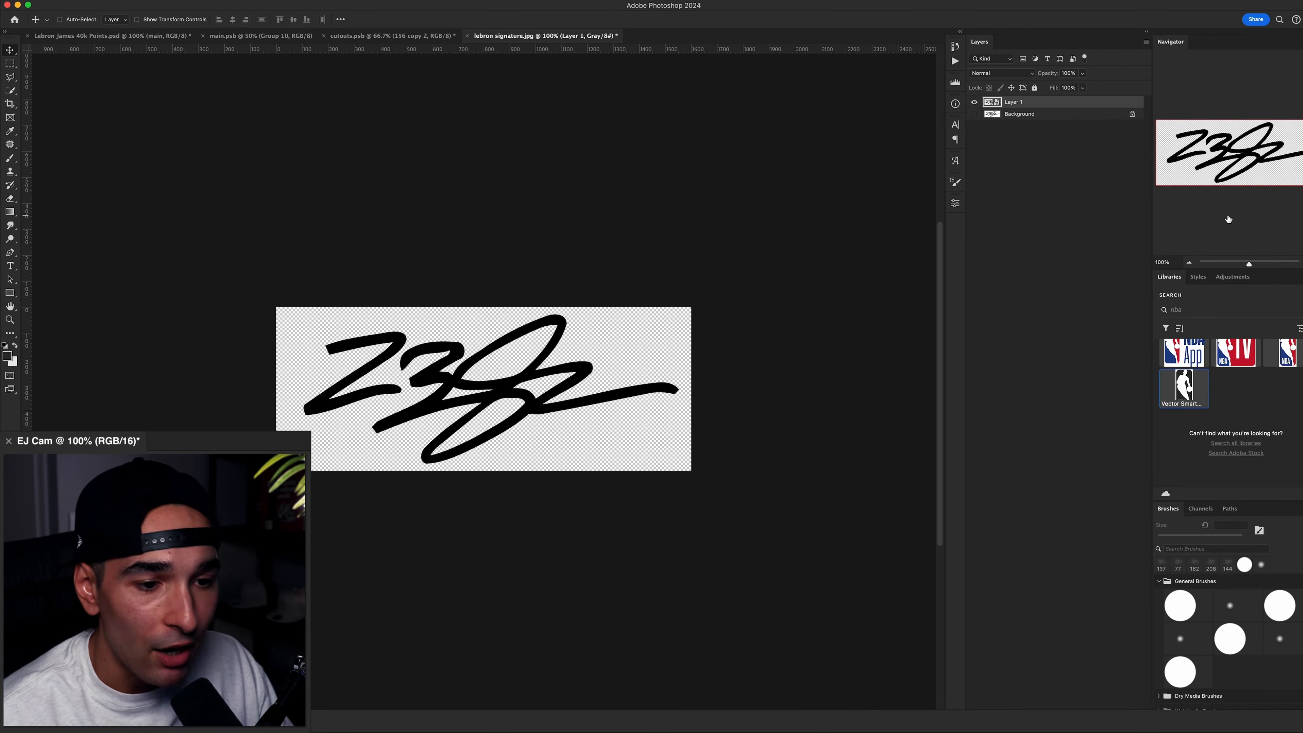
# Place the signature in Lebron James 40k Points.psd below the portrait's beard and position the gold 156 copy 3 texture over it.
pyautogui.press('c')
pyautogui.press('v')
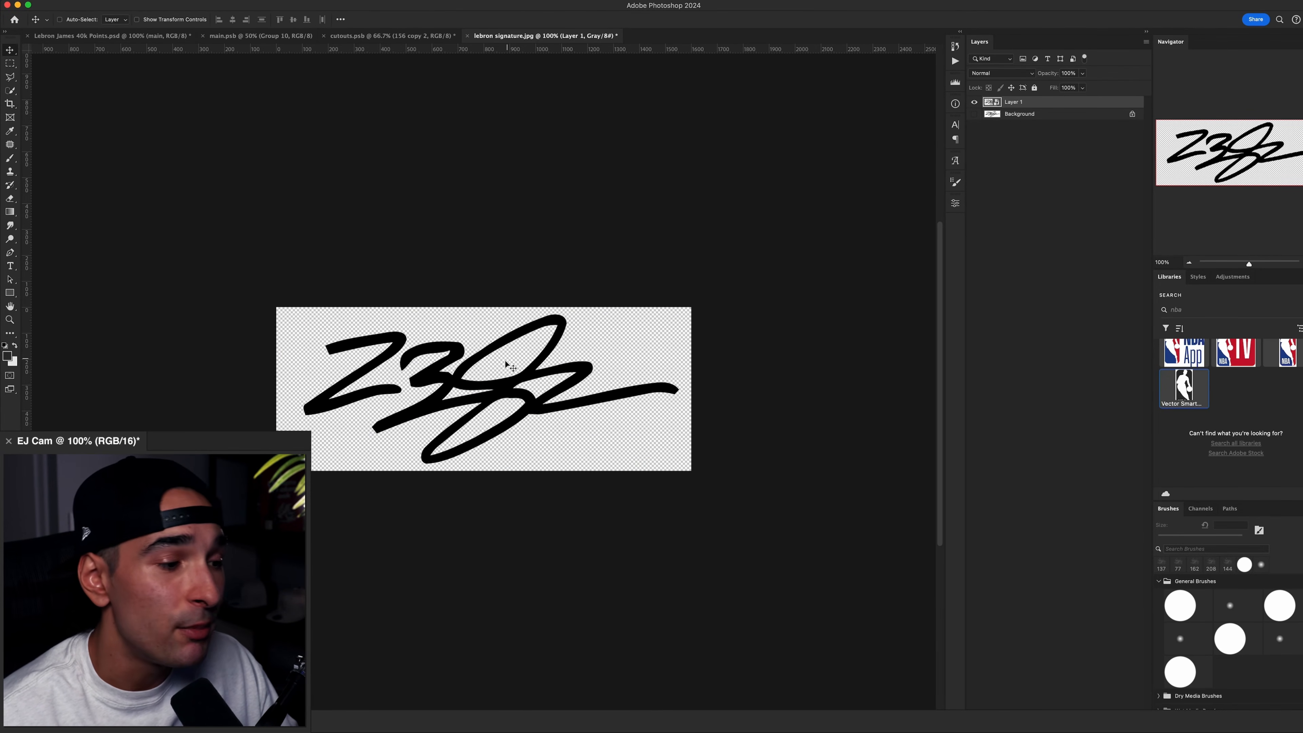
pyautogui.moveTo(587, 335)
pyautogui.mouseDown()
pyautogui.moveTo(282, 134)
pyautogui.moveTo(606, 312)
pyautogui.moveTo(638, 210)
pyautogui.moveTo(539, 447)
pyautogui.moveTo(552, 457)
pyautogui.mouseUp()
pyautogui.press('super+t')
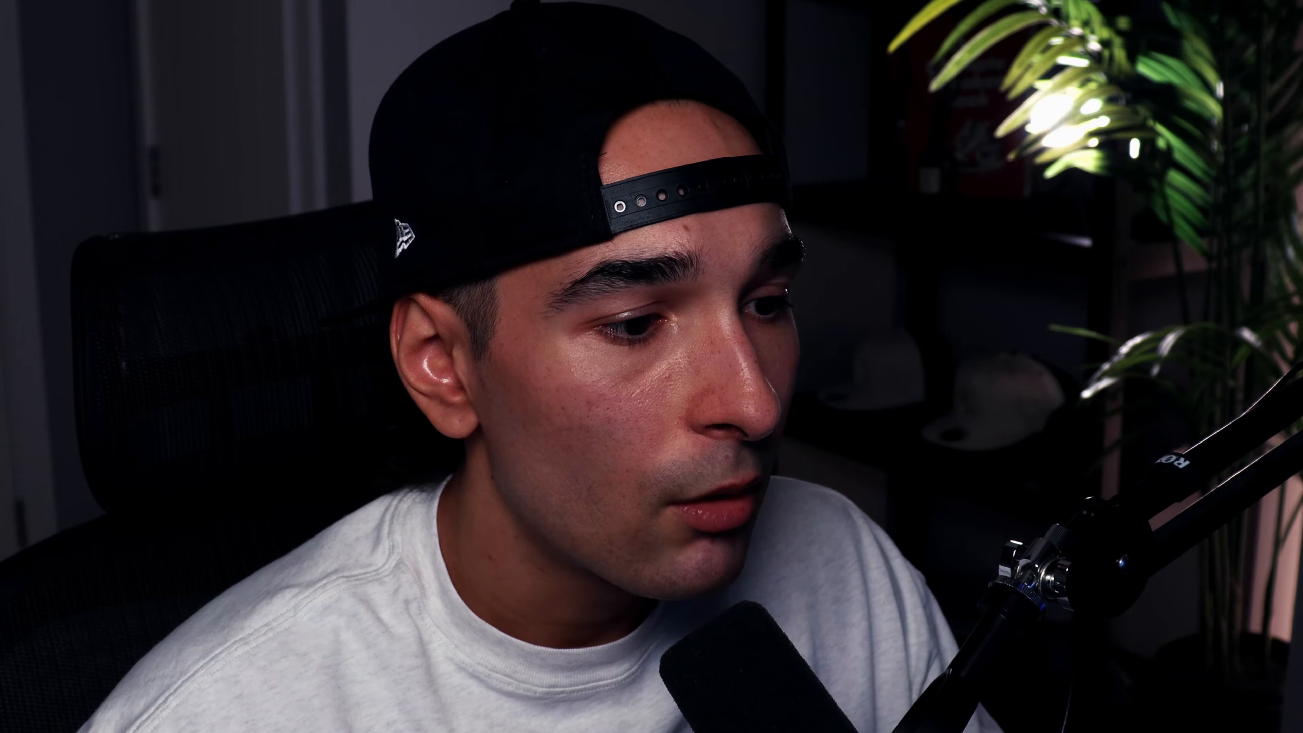
pyautogui.moveTo(509, 529); pyautogui.dragTo(550, 544)
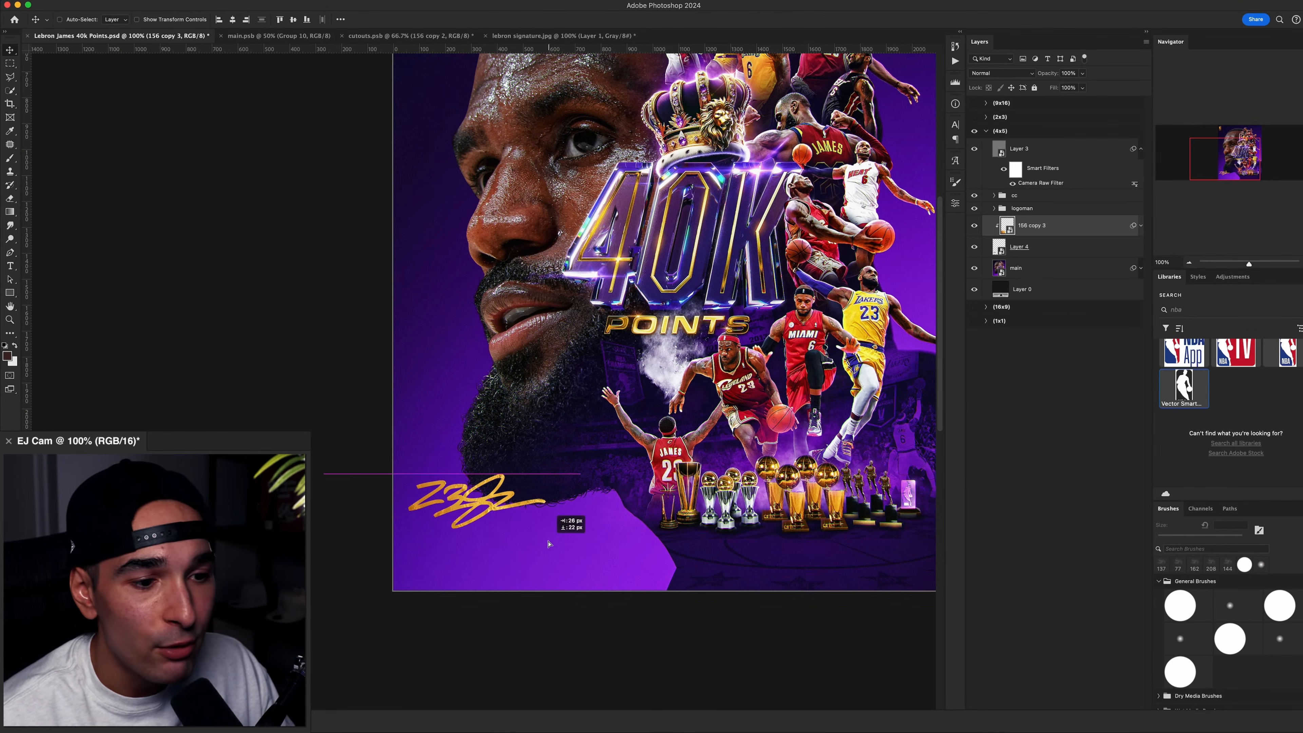
pyautogui.moveTo(545, 538); pyautogui.dragTo(545, 538)
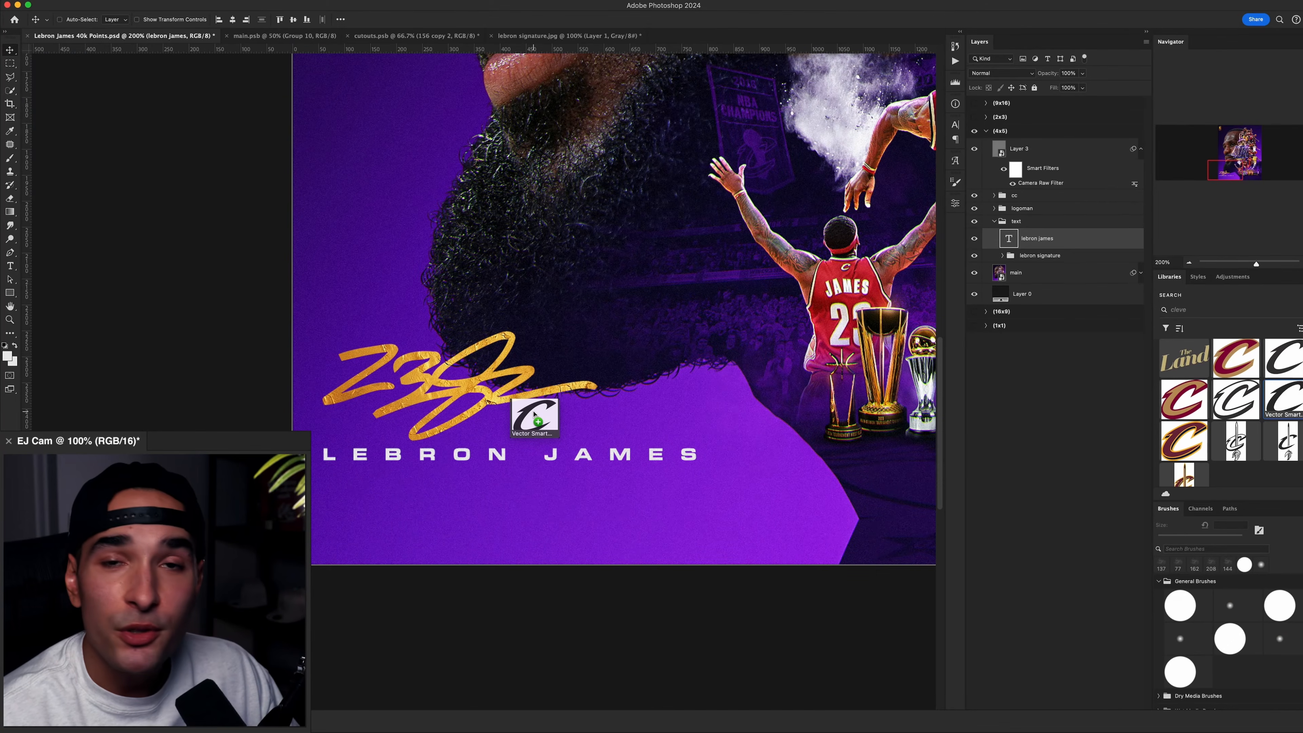
# Place the black-and-white Cavaliers vector logo, scaled down and grouped, beneath the start of the LEBRON JAMES text.
pyautogui.moveTo(533, 415); pyautogui.dragTo(533, 412)
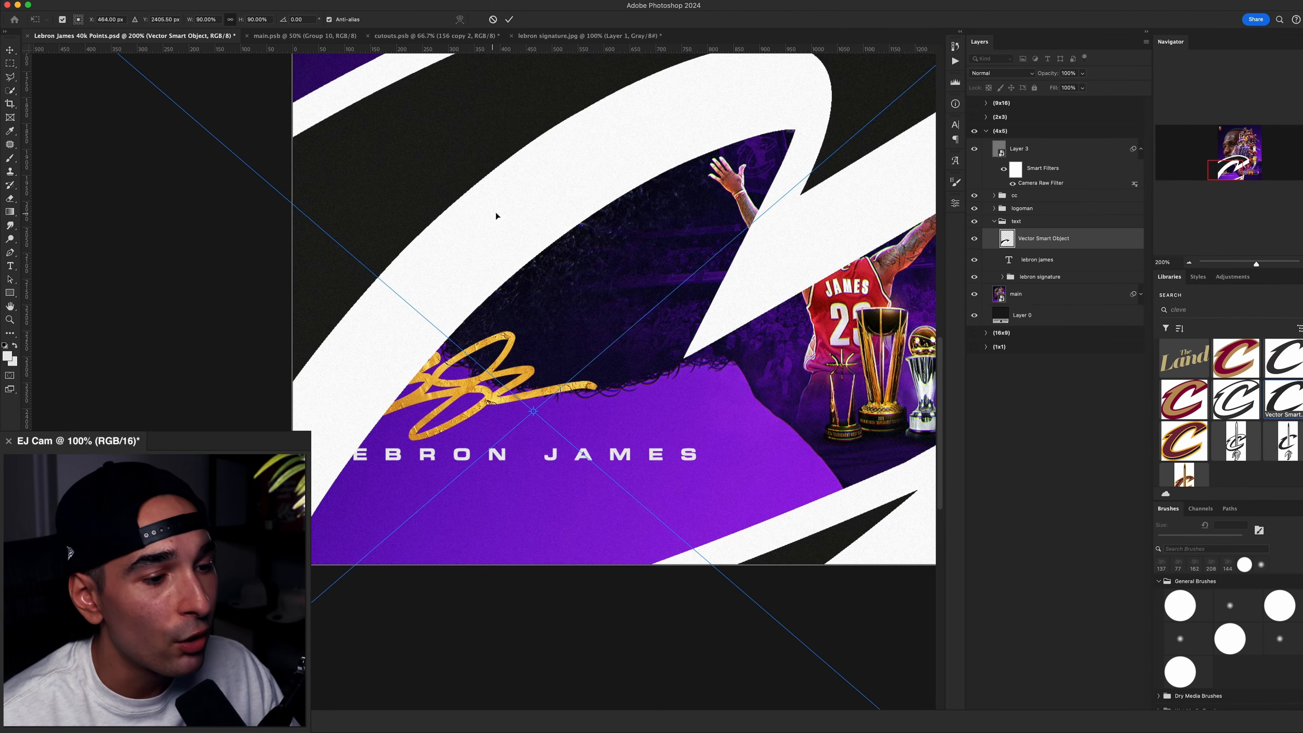
pyautogui.moveTo(516, 172); pyautogui.dragTo(552, 298)
pyautogui.moveTo(555, 197); pyautogui.dragTo(610, 326)
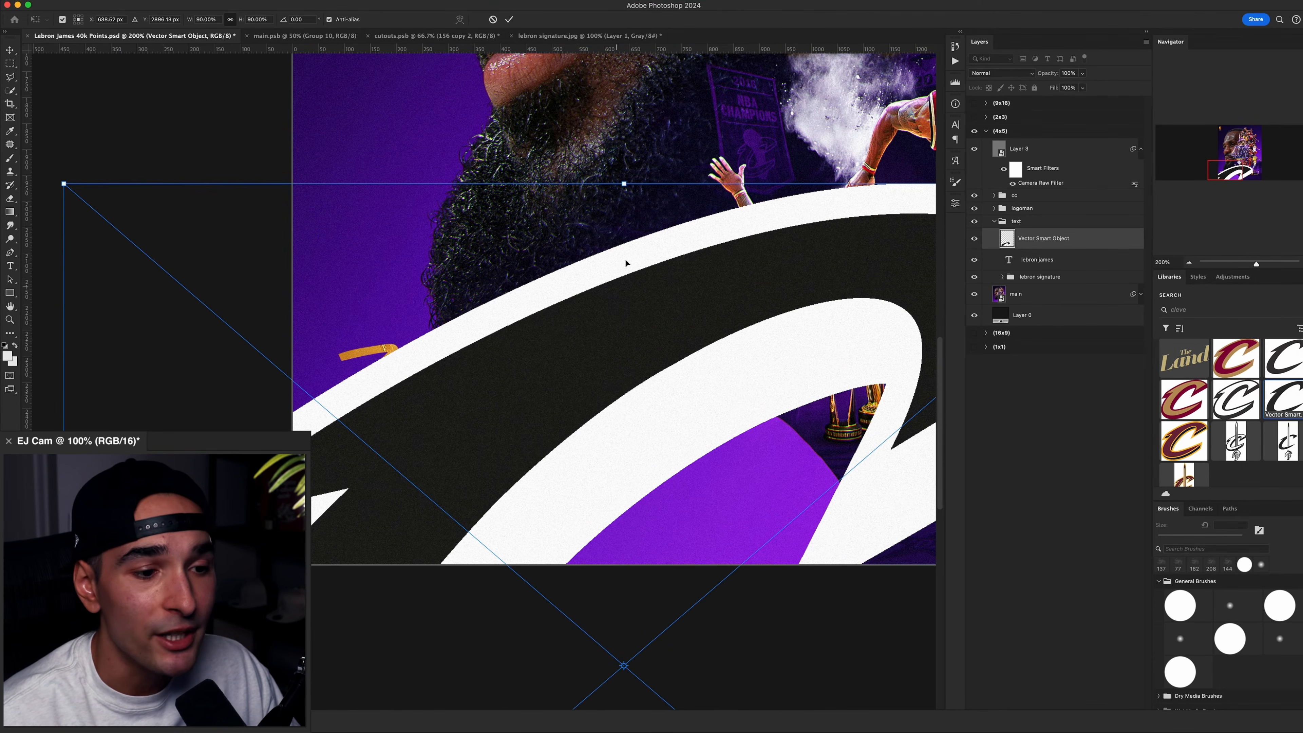
pyautogui.moveTo(619, 187); pyautogui.dragTo(578, 415)
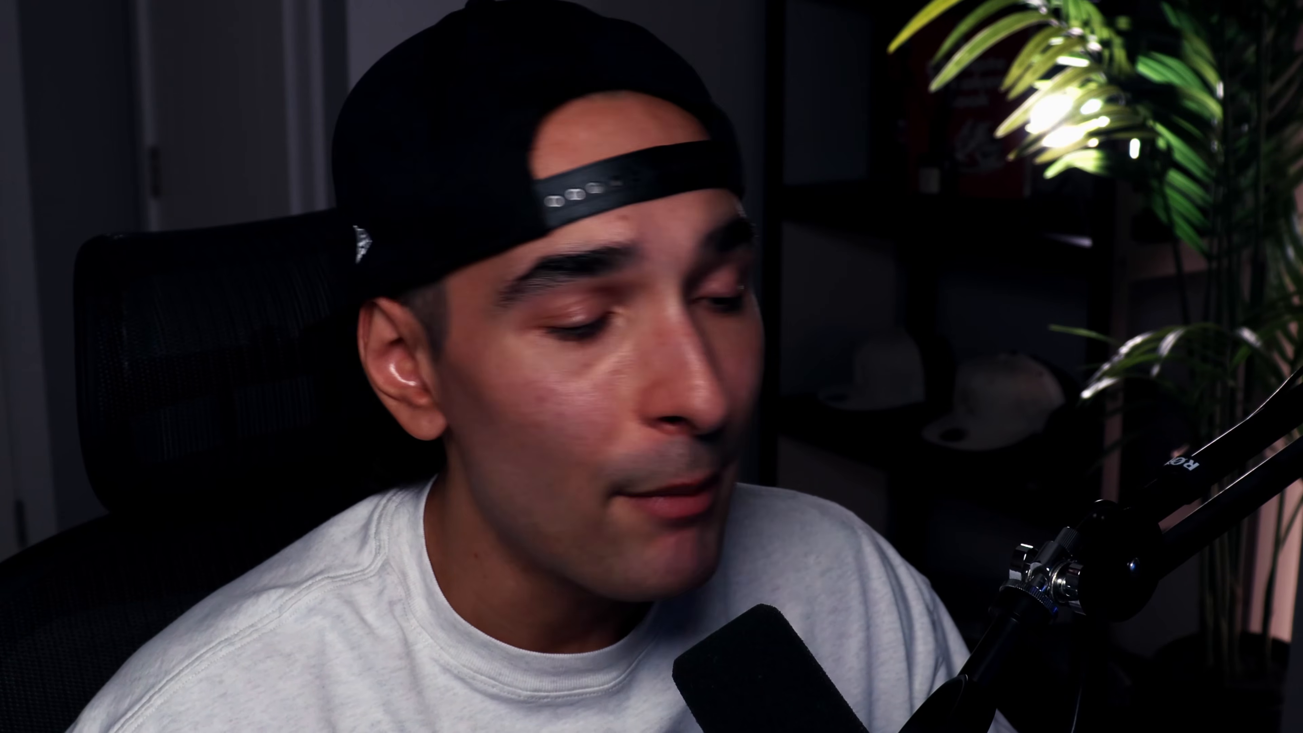
pyautogui.press('Return')
pyautogui.hotkey('ctrl', 'g')
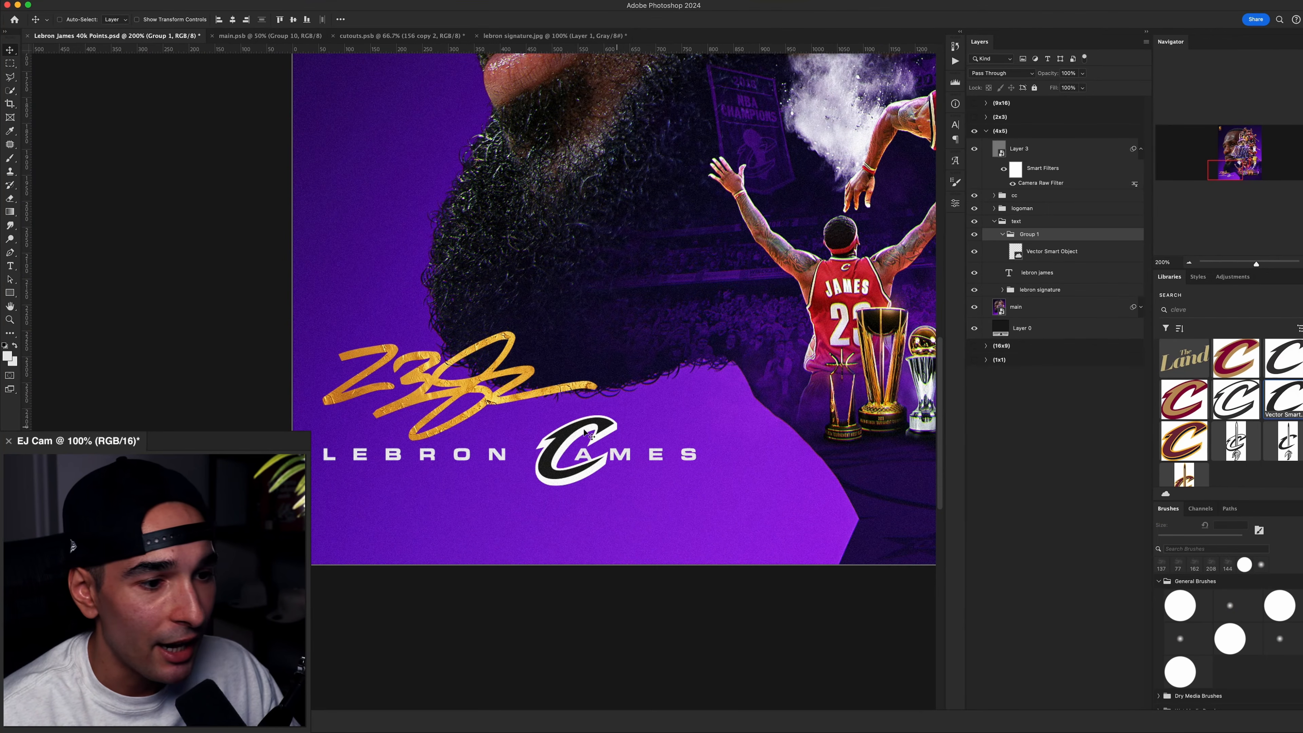
pyautogui.moveTo(586, 435); pyautogui.dragTo(369, 477)
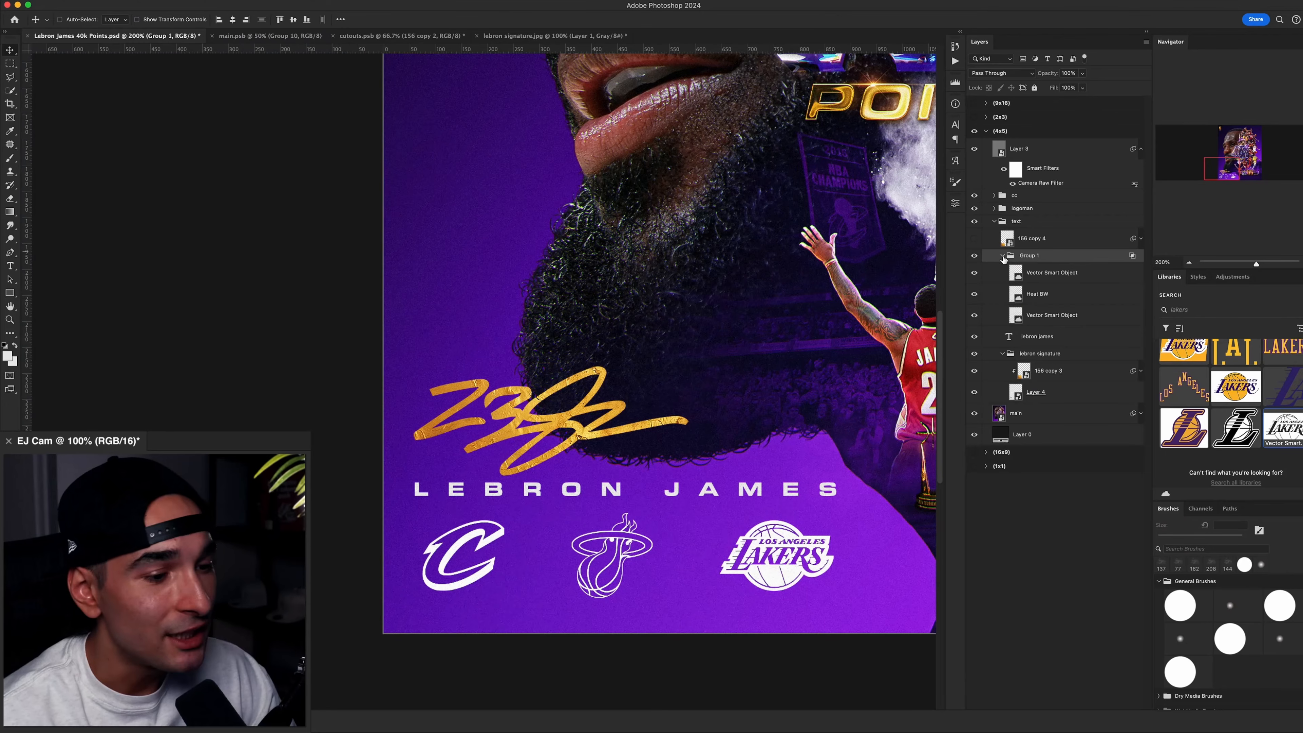
# Duplicate the team logos group and fit the clipped gold 156 copy 4 texture over the copy at 4.06% scale.
pyautogui.click(1002, 255)
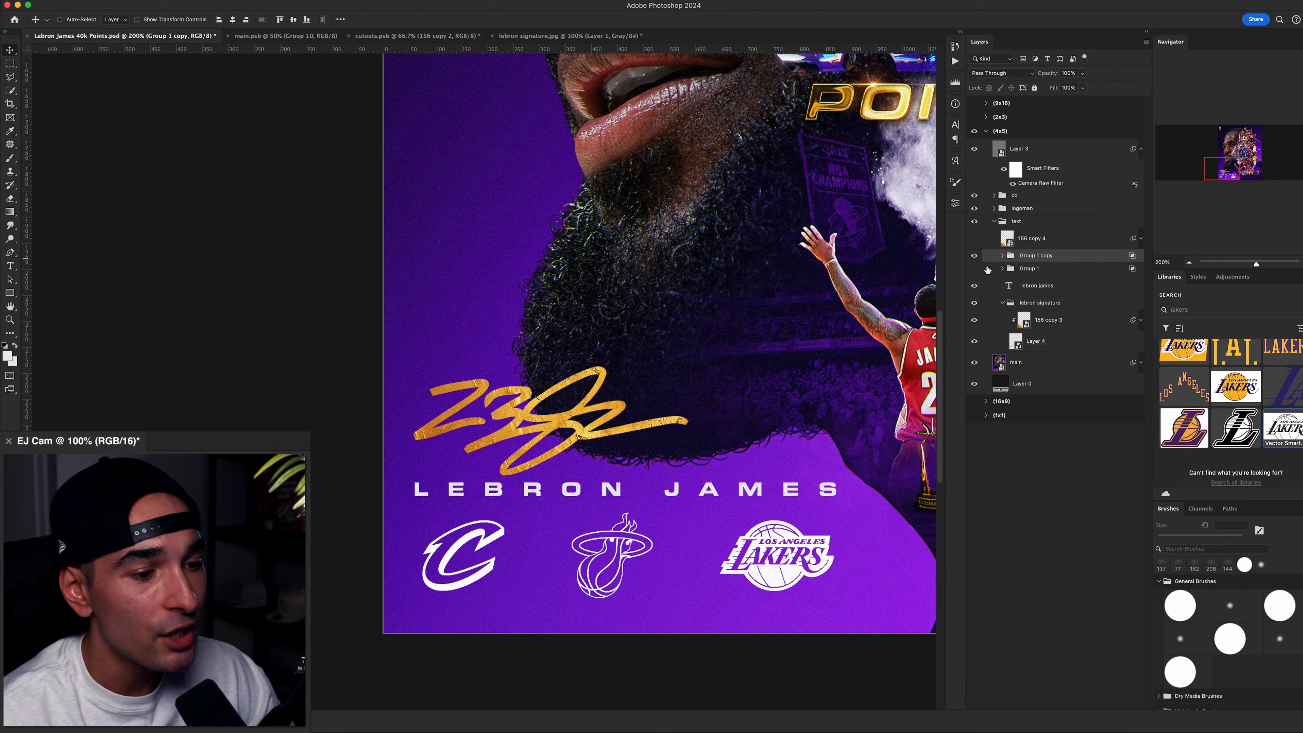
pyautogui.press('F2')
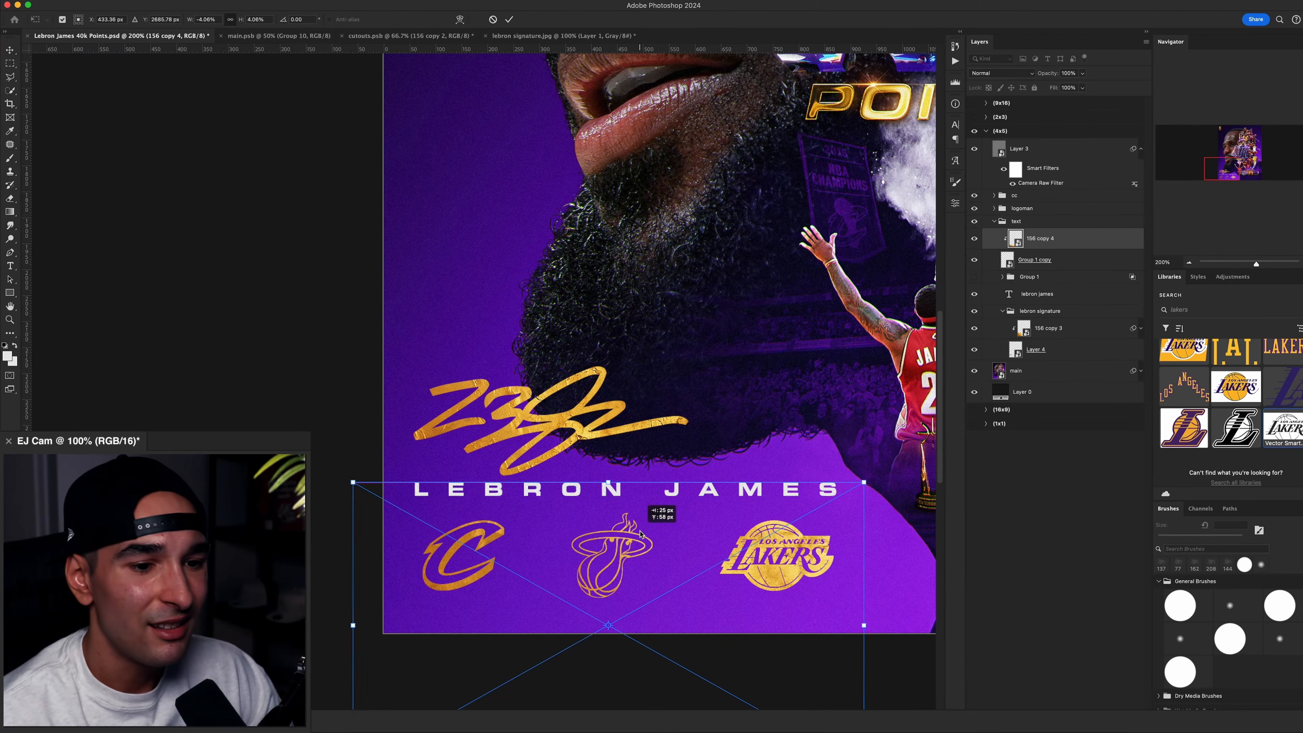
pyautogui.press('Return')
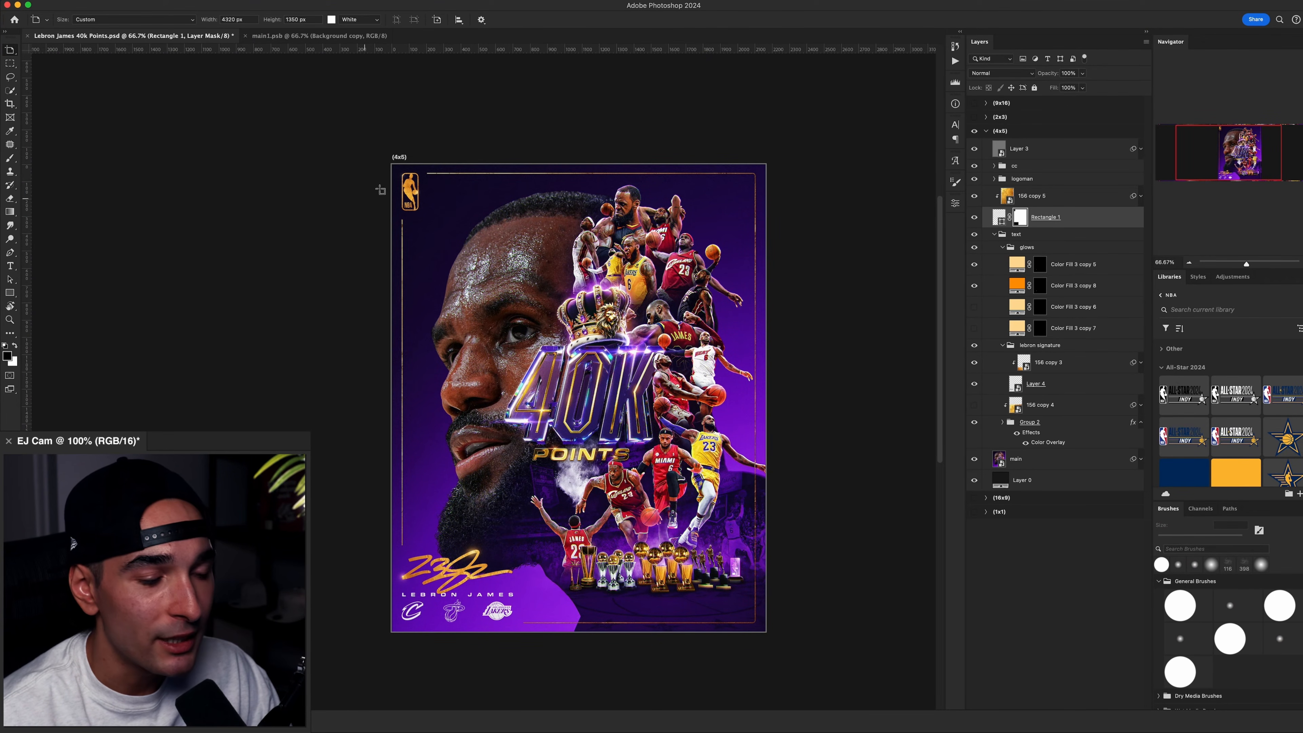
# Activate the Brush for the Rectangle 1 border's layer mask.
pyautogui.press('b')
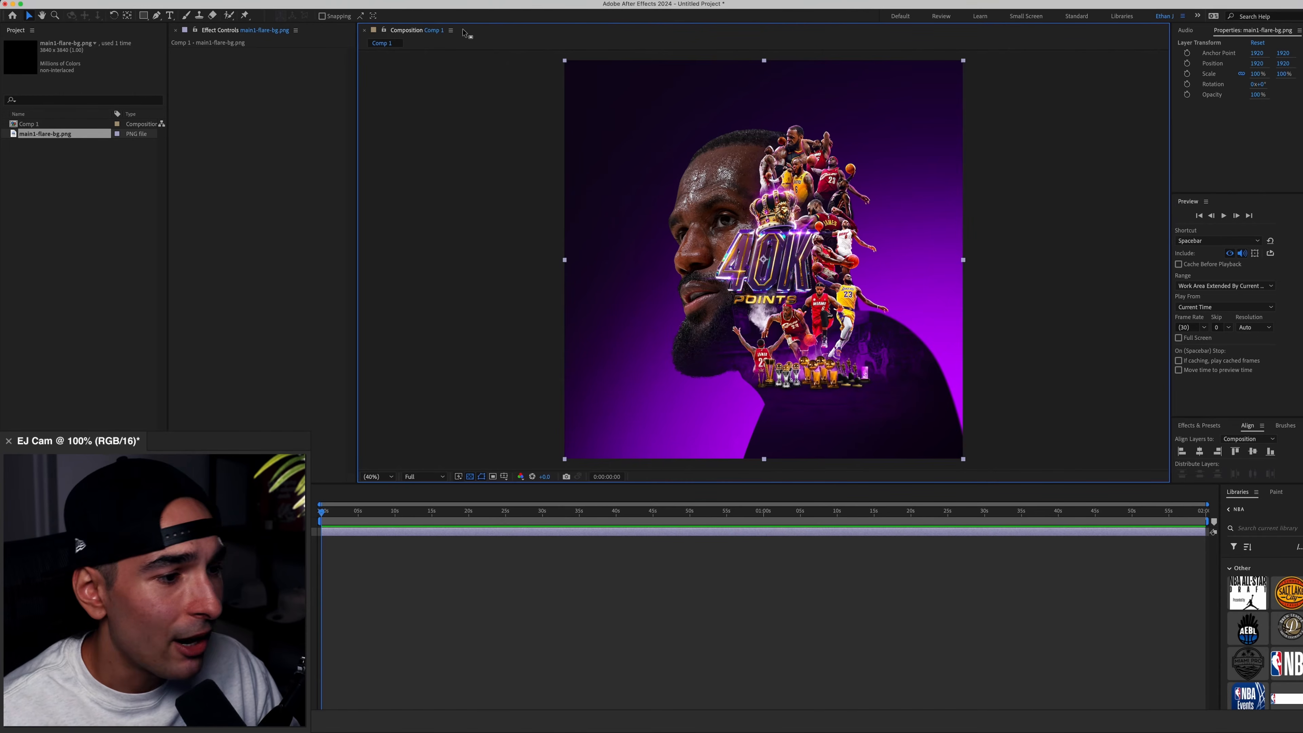
# In After Effects, create a flare solid in Comp 1 with Optical Flares and position the diagonal flare across the portrait.
pyautogui.press('super+y')
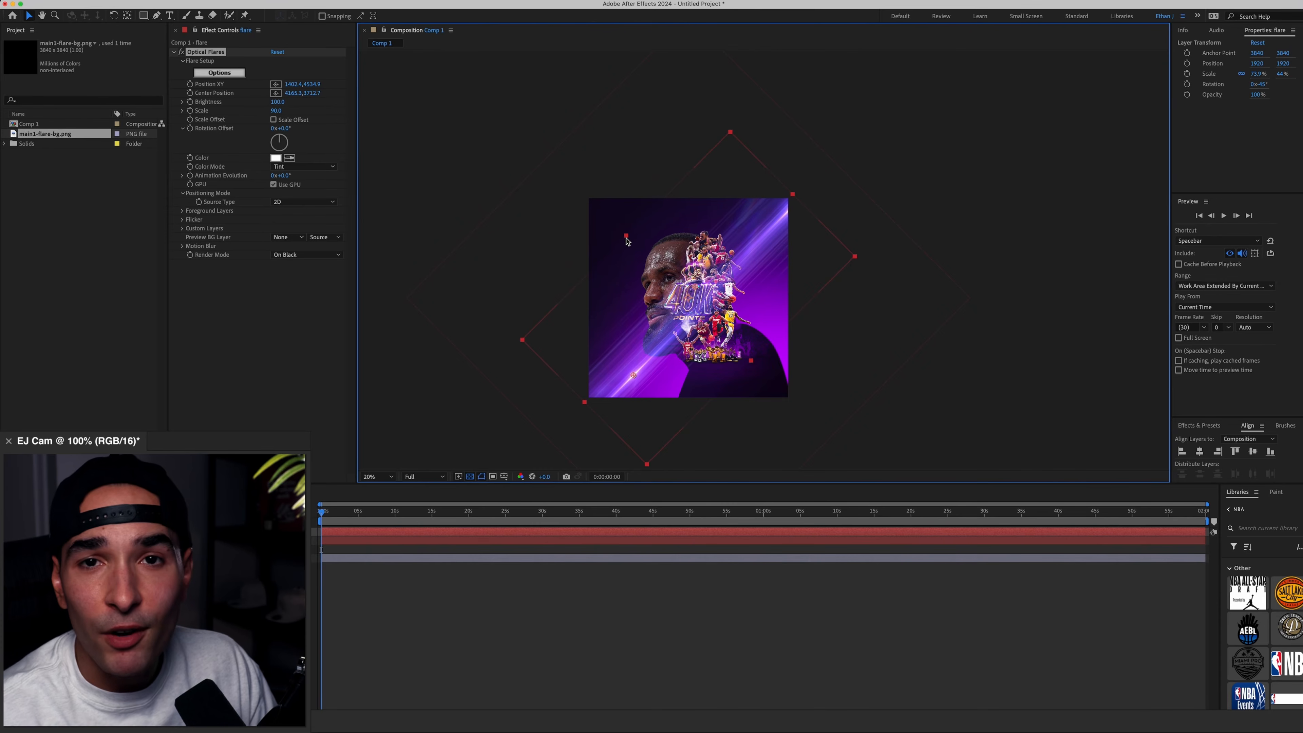
pyautogui.moveTo(716, 273); pyautogui.dragTo(697, 319)
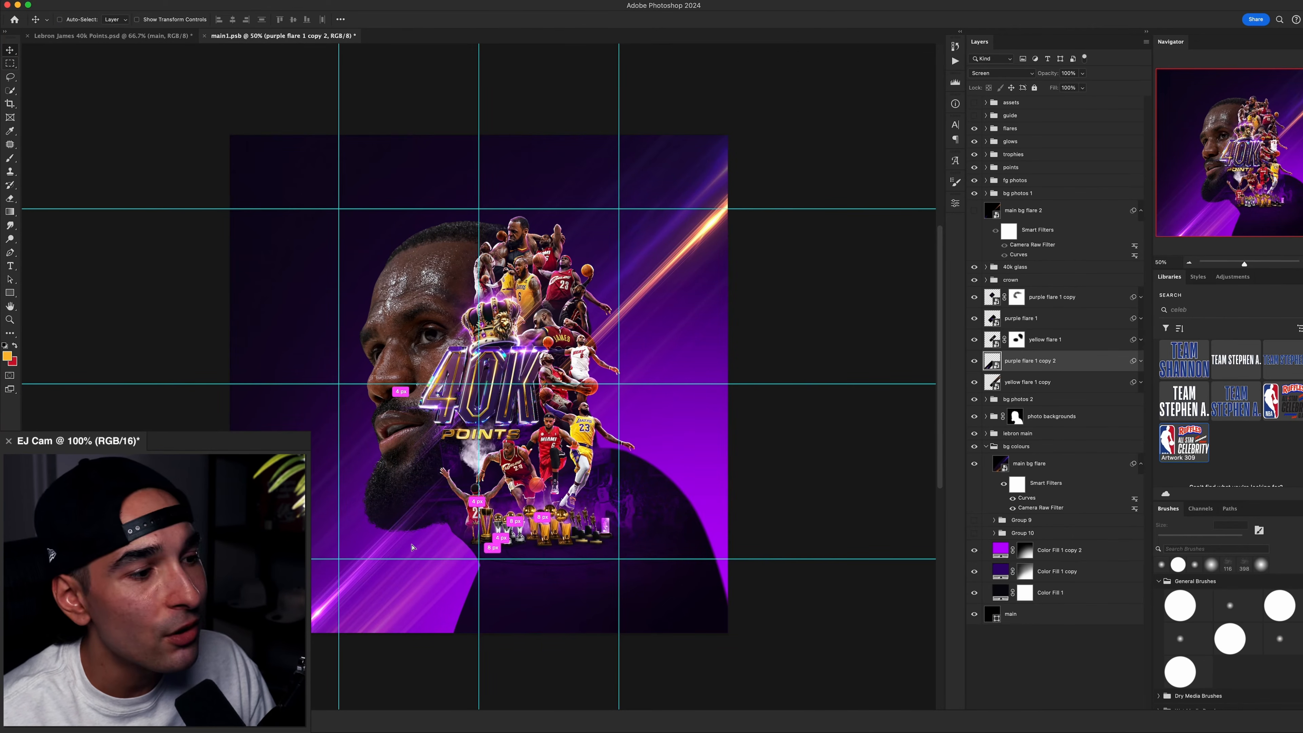
# In Photoshop, reposition the purple flare 1 copy 2 layer and set the main bg flare layer's opacity to 20%.
pyautogui.moveTo(412, 547); pyautogui.dragTo(437, 524)
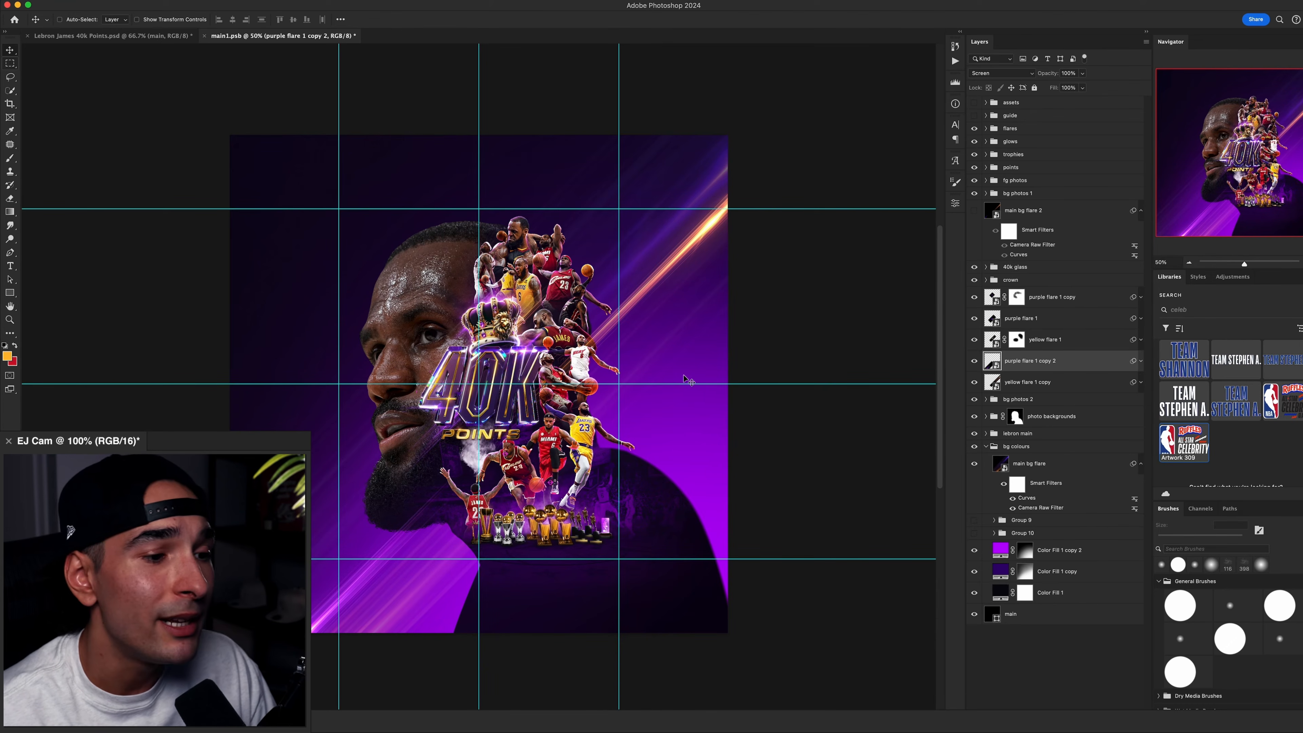
pyautogui.click(1022, 469)
pyautogui.press('2')
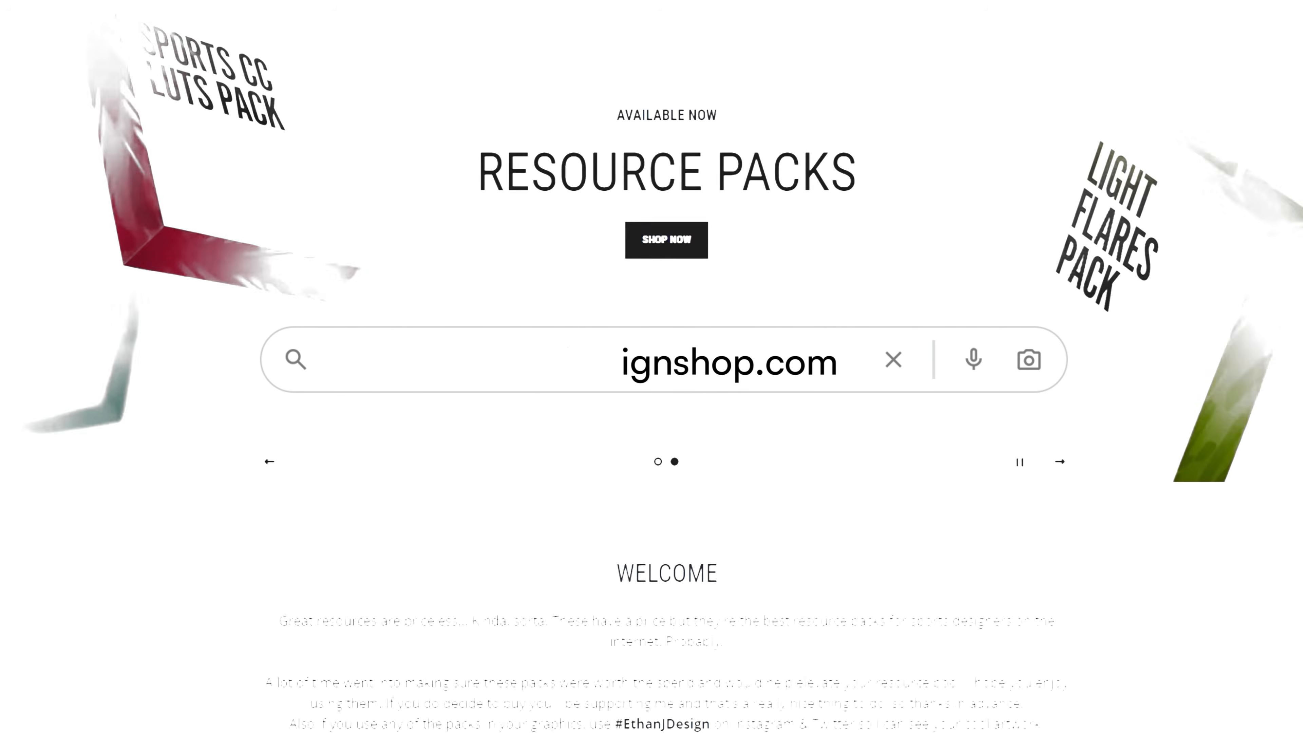
pyautogui.scroll(-8, 651, 366)
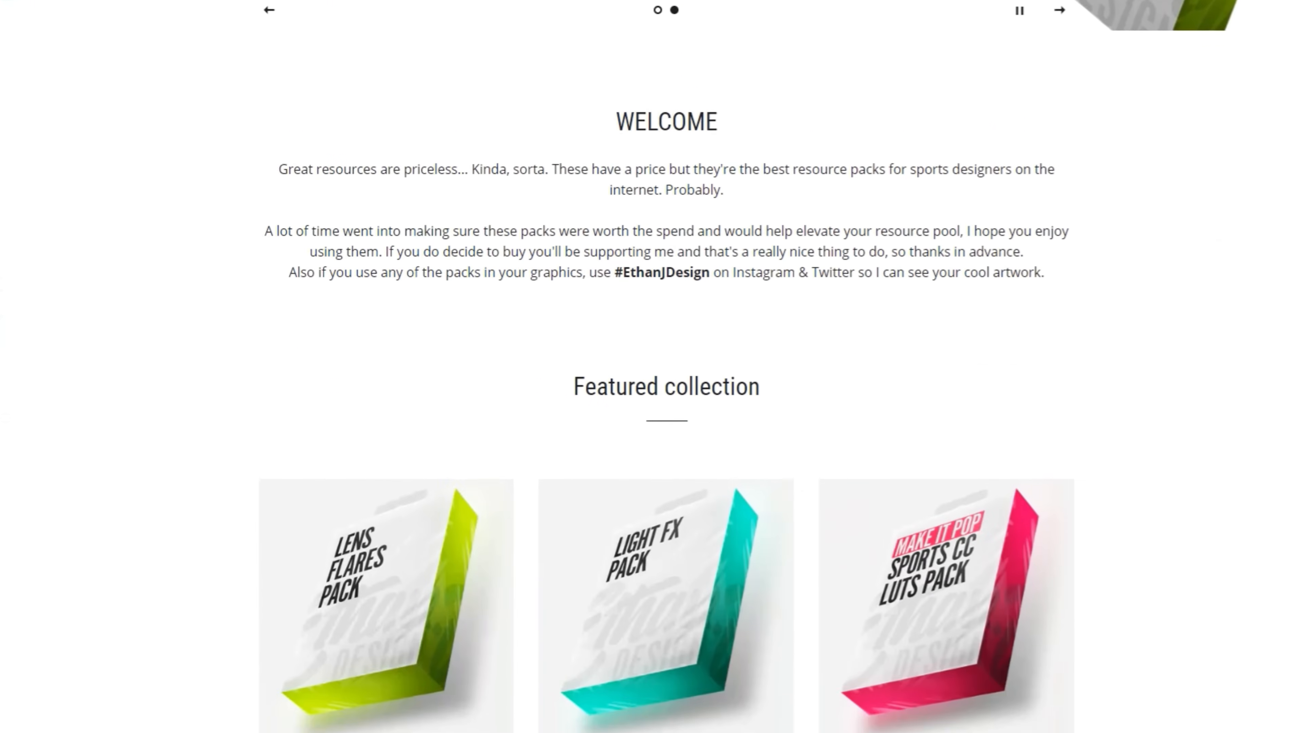
pyautogui.scroll(-15, 651, 366)
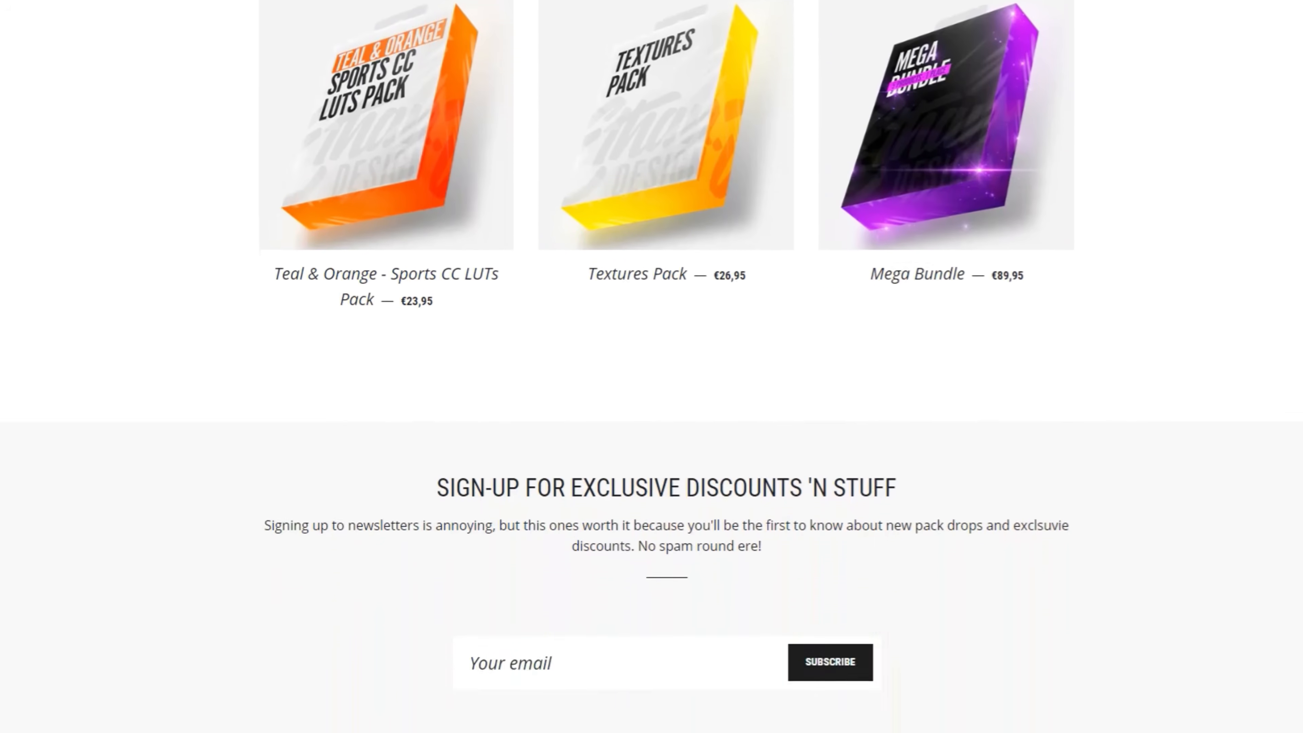